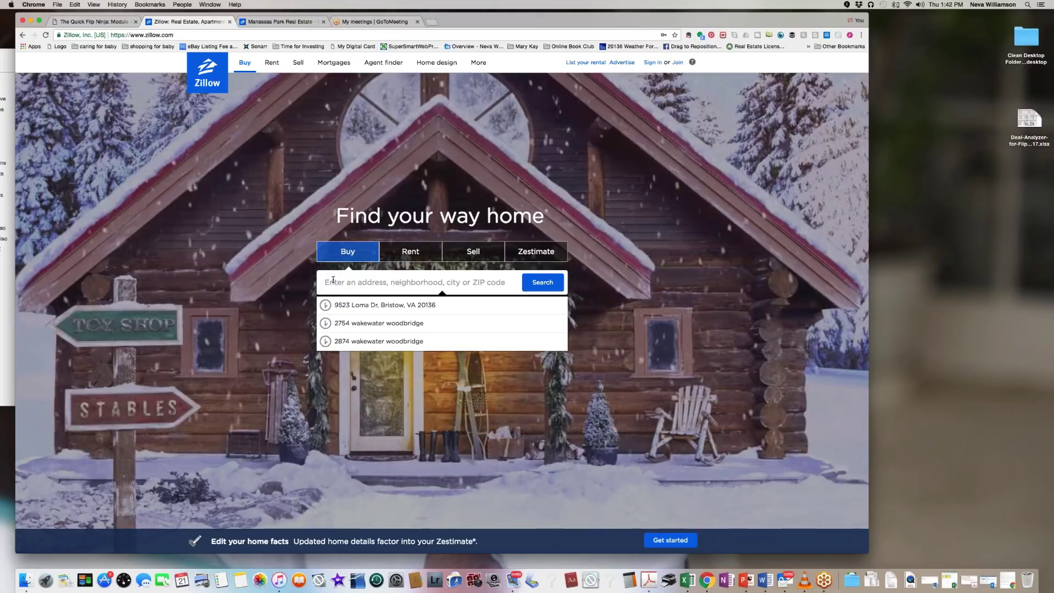
# Step: Search 'manassas' and choose Manassas Park VA from the suggestions
pyautogui.write('manassas')
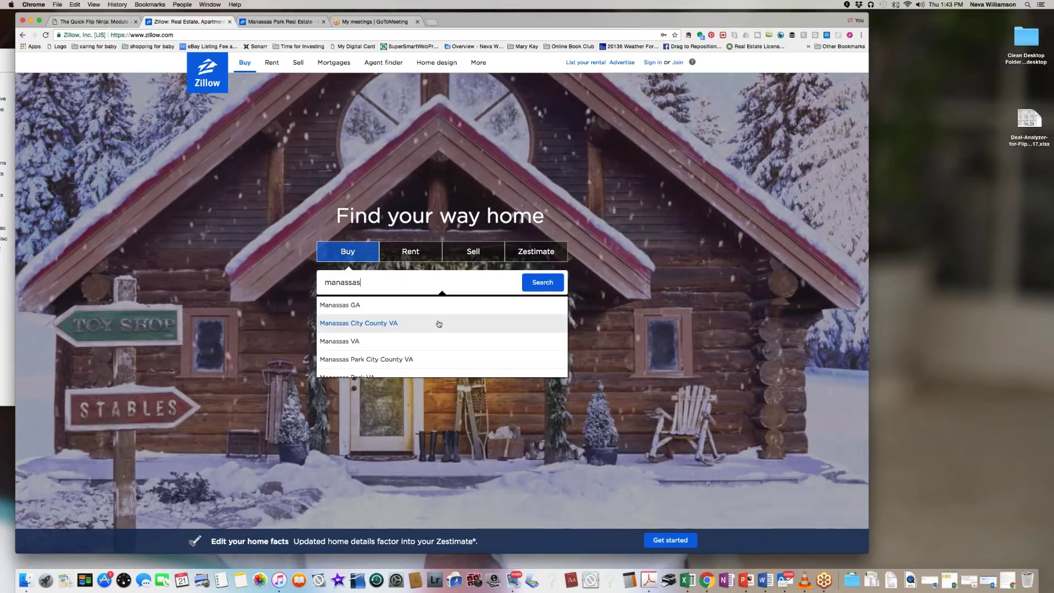
pyautogui.scroll(-1, 438, 324)
pyautogui.press('Down')
pyautogui.press('Down')
pyautogui.press('Down')
pyautogui.press('Return')
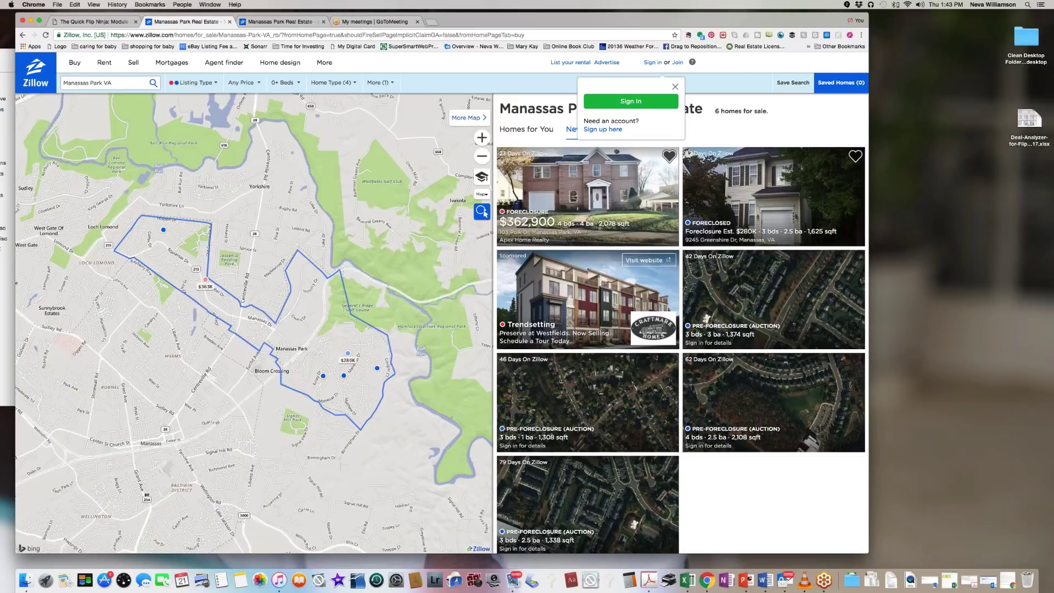
# Step: Sign in to Zillow with the saved True Key login
pyautogui.click(631, 101)
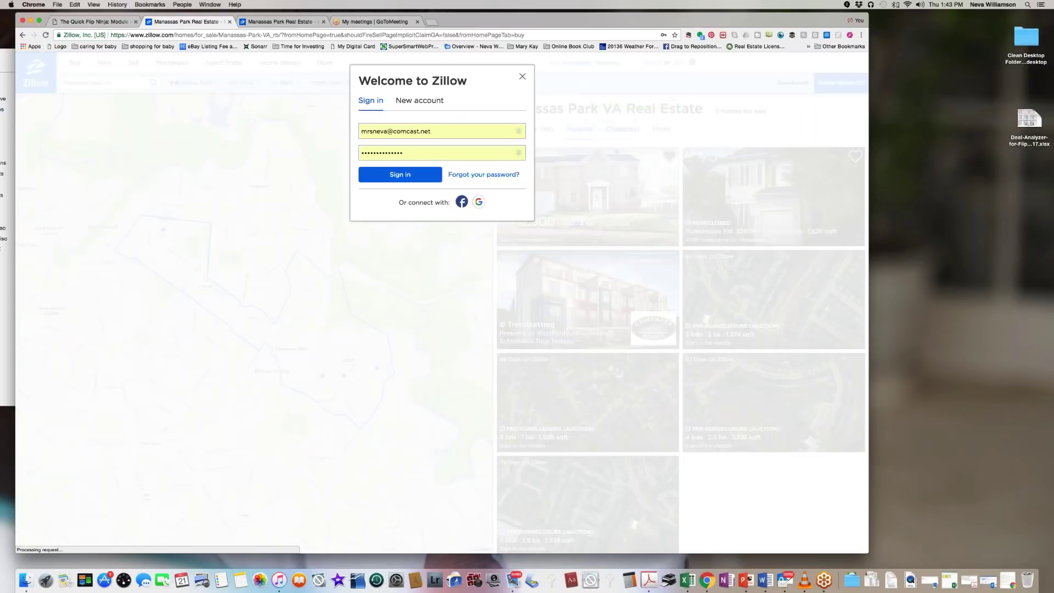
pyautogui.click(427, 229)
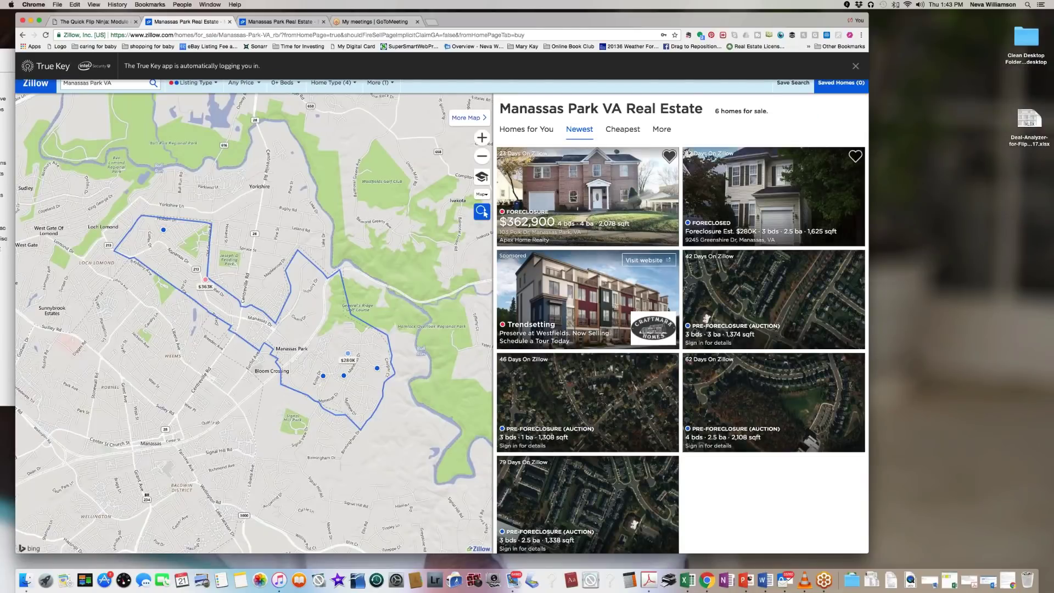
pyautogui.moveTo(548, 15); pyautogui.dragTo(574, 12)
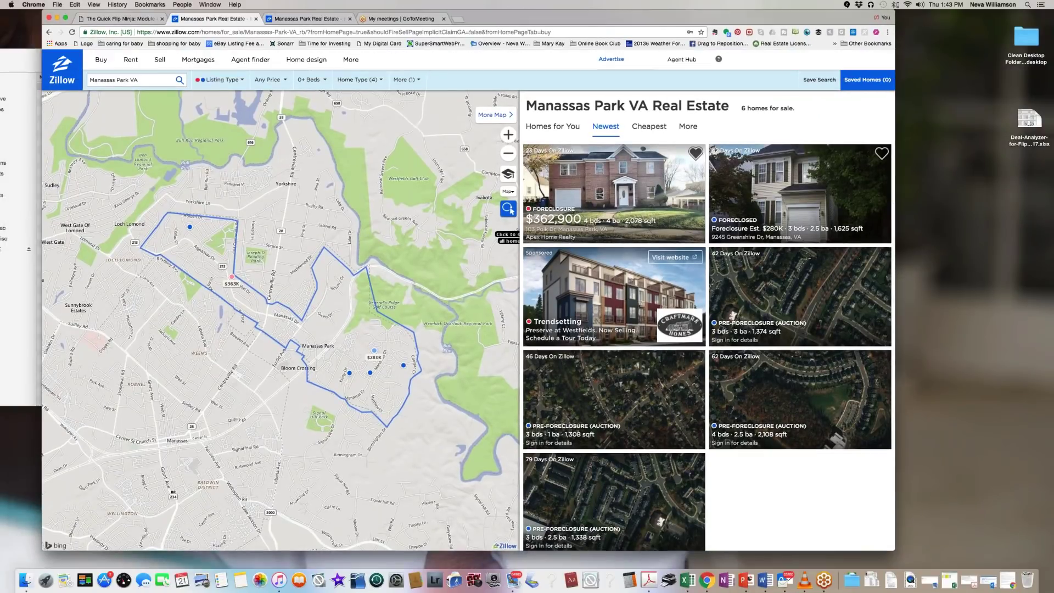
# Step: Select the Manassas Park VA search text, then dismiss the suggestions and context menu
pyautogui.click(164, 79)
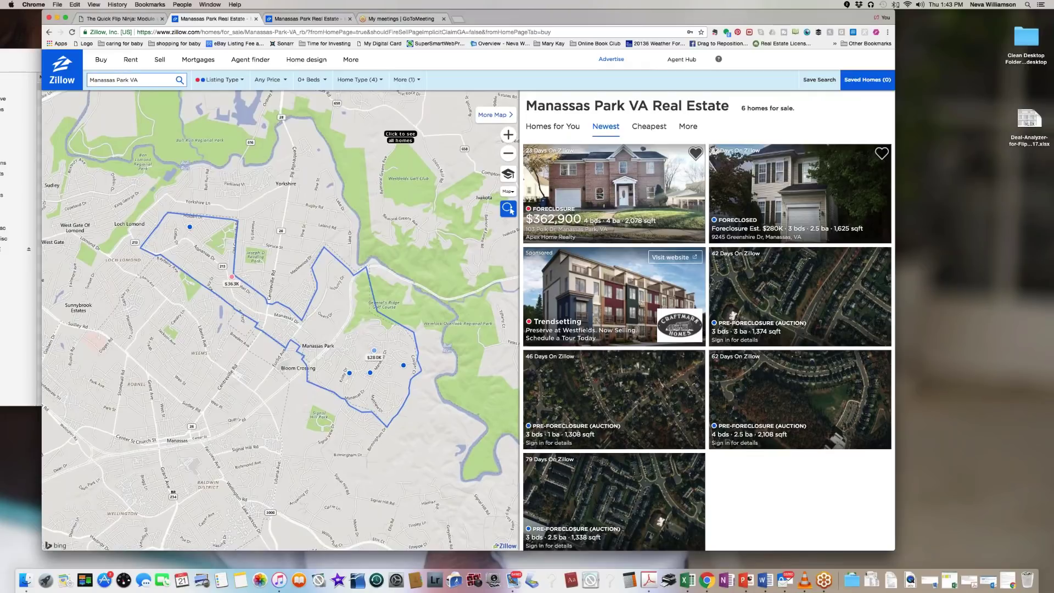
pyautogui.click(143, 83)
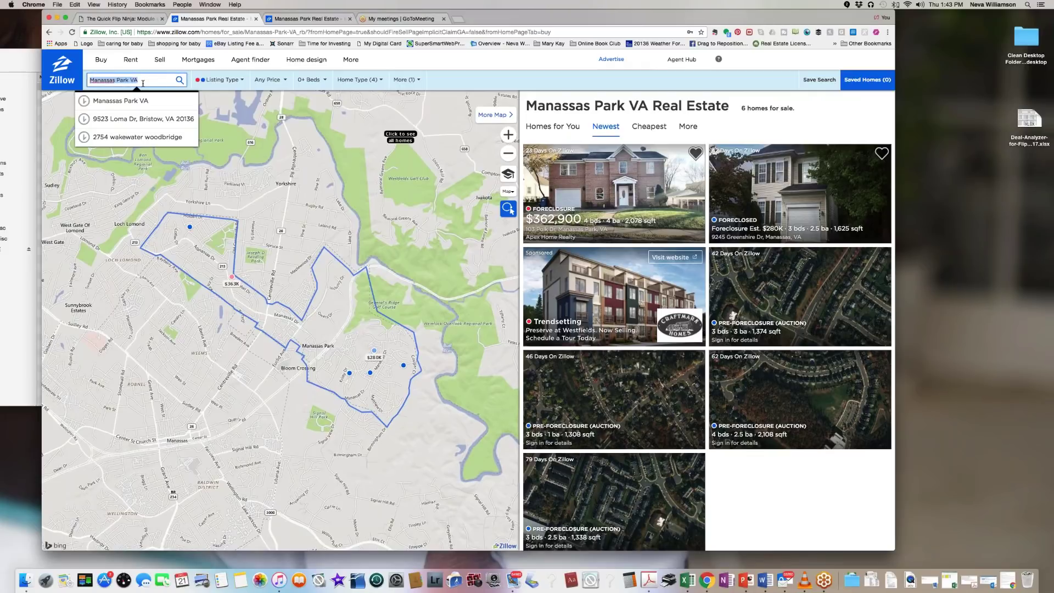
pyautogui.click(459, 59)
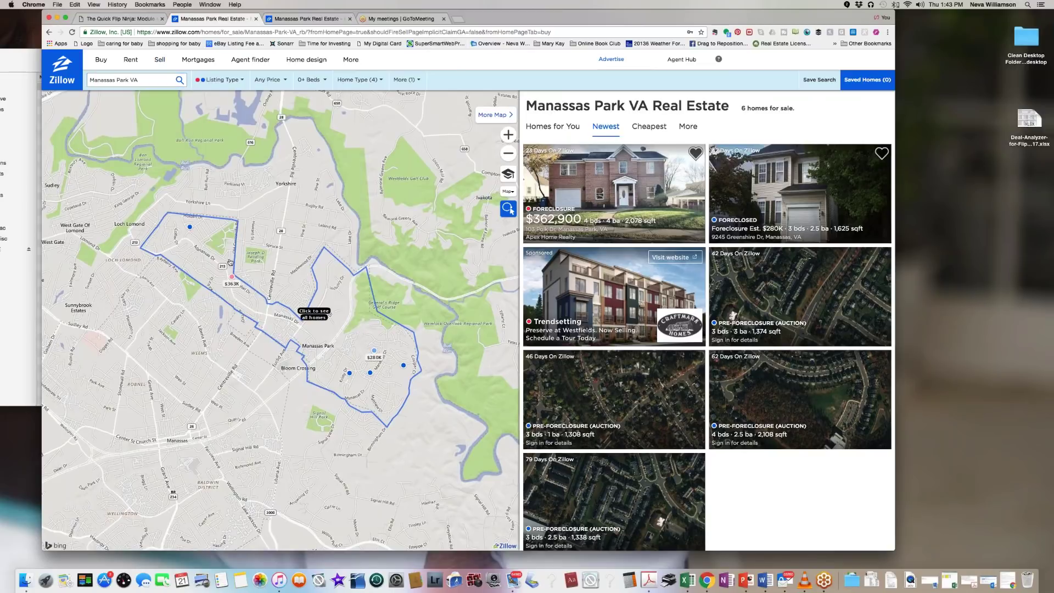
pyautogui.rightClick(262, 295)
pyautogui.click(307, 291)
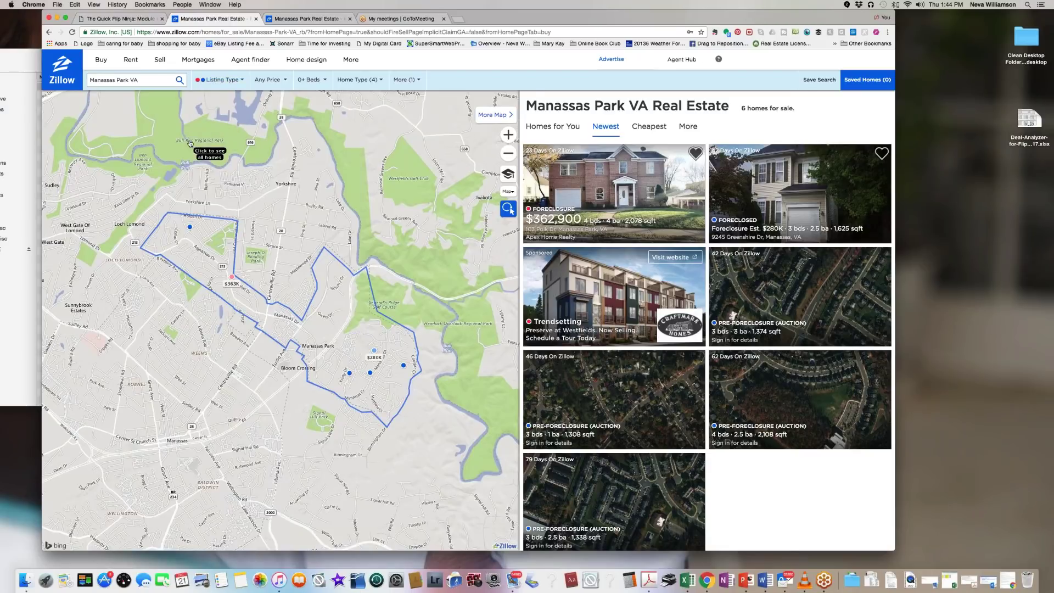
# Step: Add Recently Sold to the listing types and show all homes beyond the town boundary
pyautogui.click(243, 81)
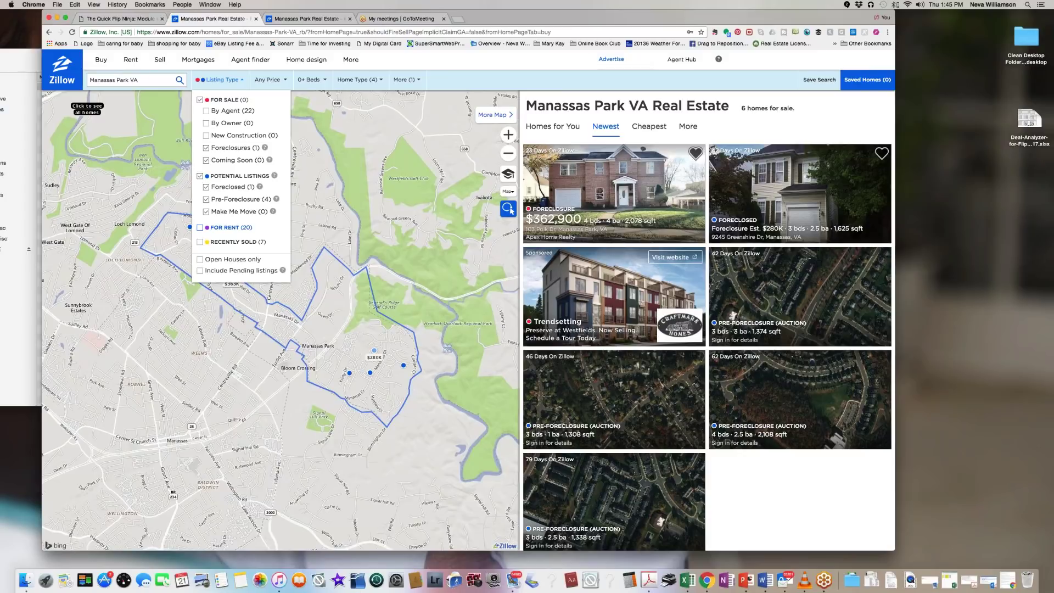
pyautogui.click(201, 244)
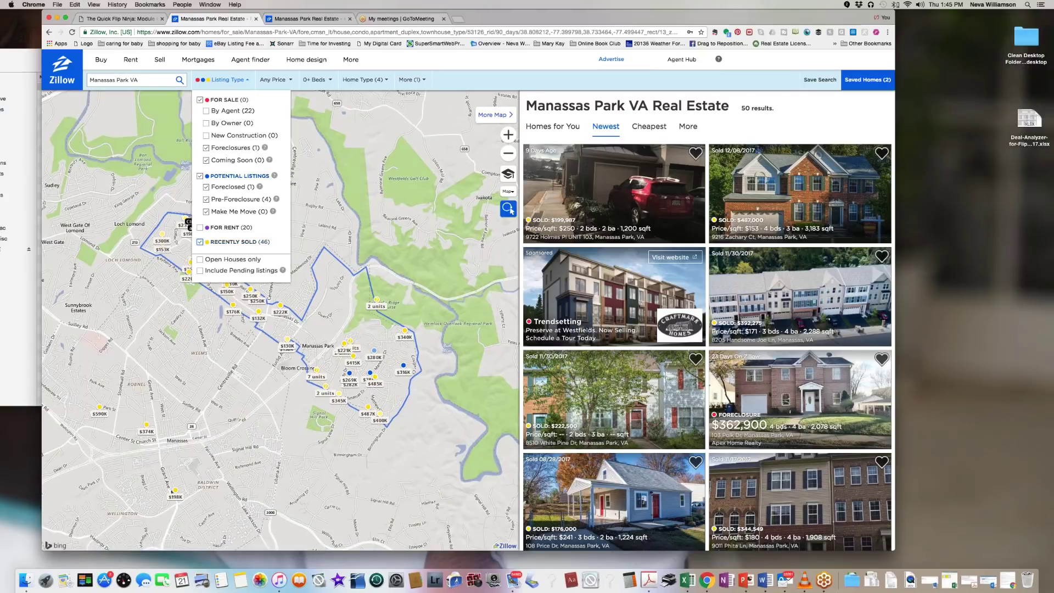
pyautogui.click(331, 141)
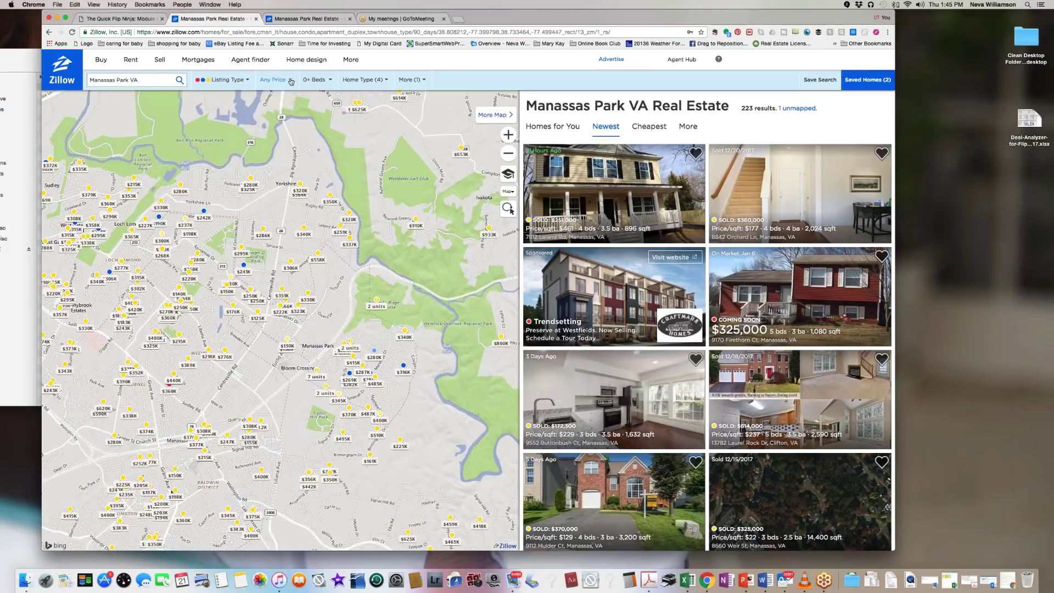
# Step: Review the Any Price and Beds options, then bring up the Home Type (4) choices
pyautogui.click(291, 81)
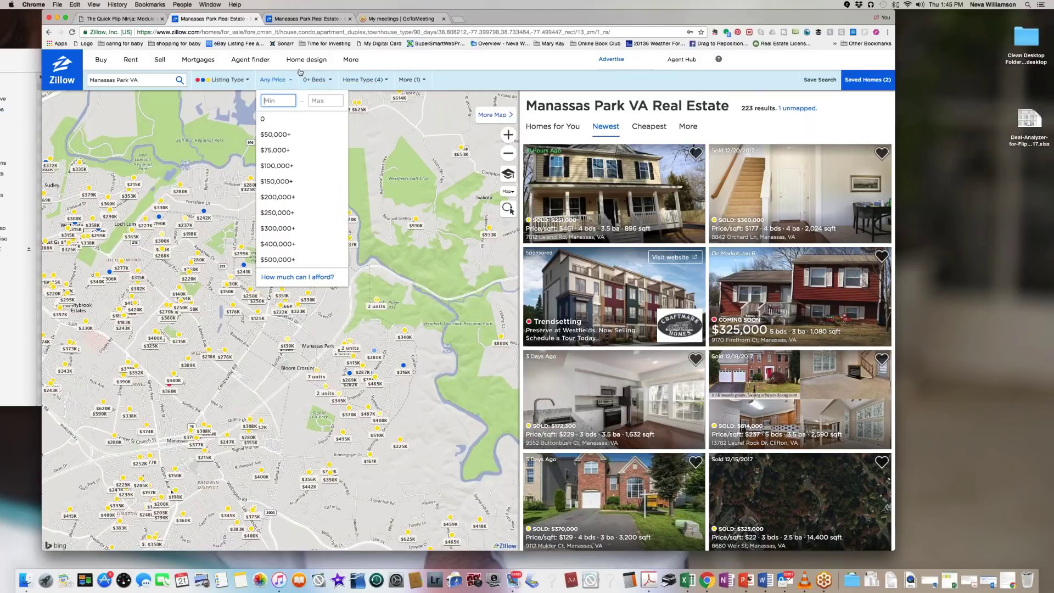
pyautogui.click(332, 81)
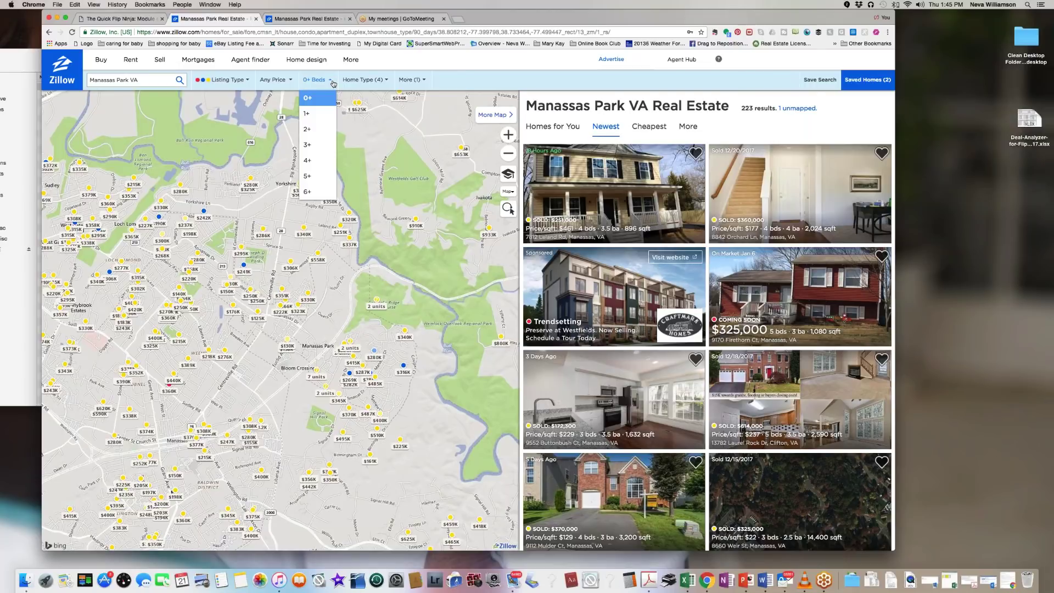
pyautogui.click(383, 81)
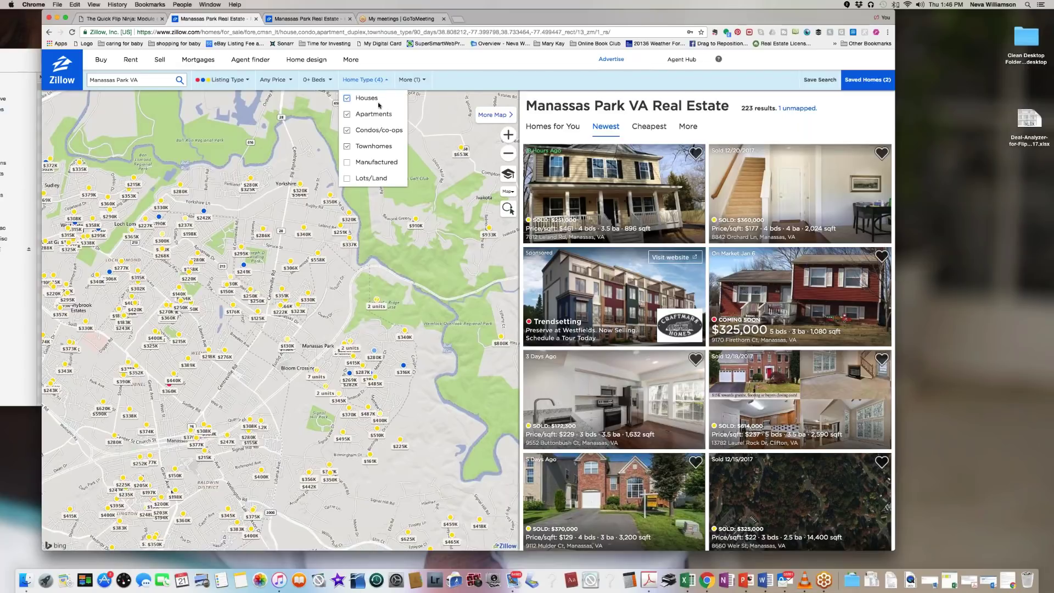
# Step: Uncheck Apartments to leave 222 results, then bring up the More (1) filters
pyautogui.click(347, 115)
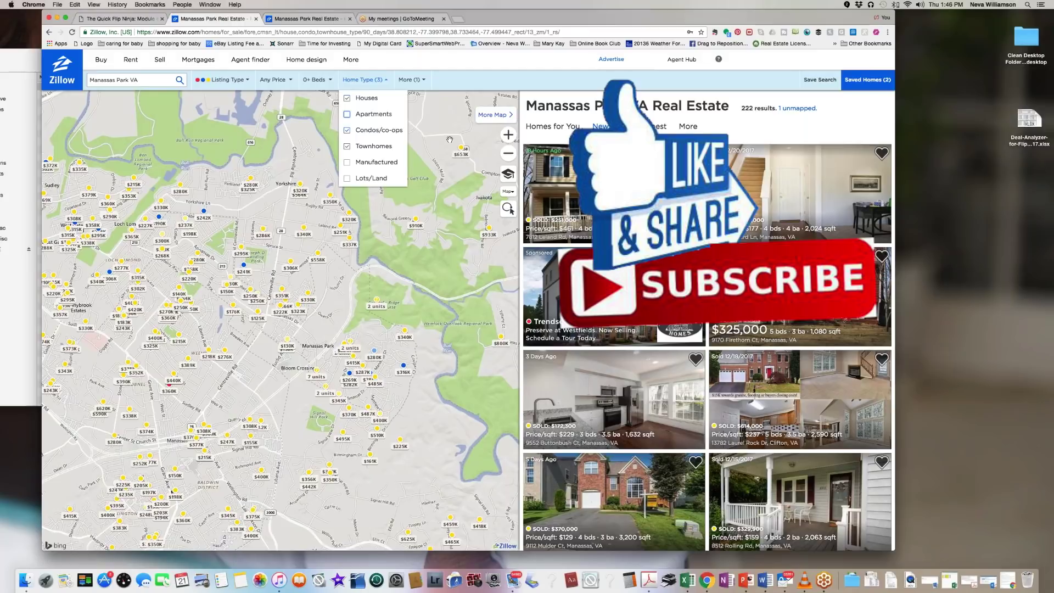
pyautogui.click(416, 81)
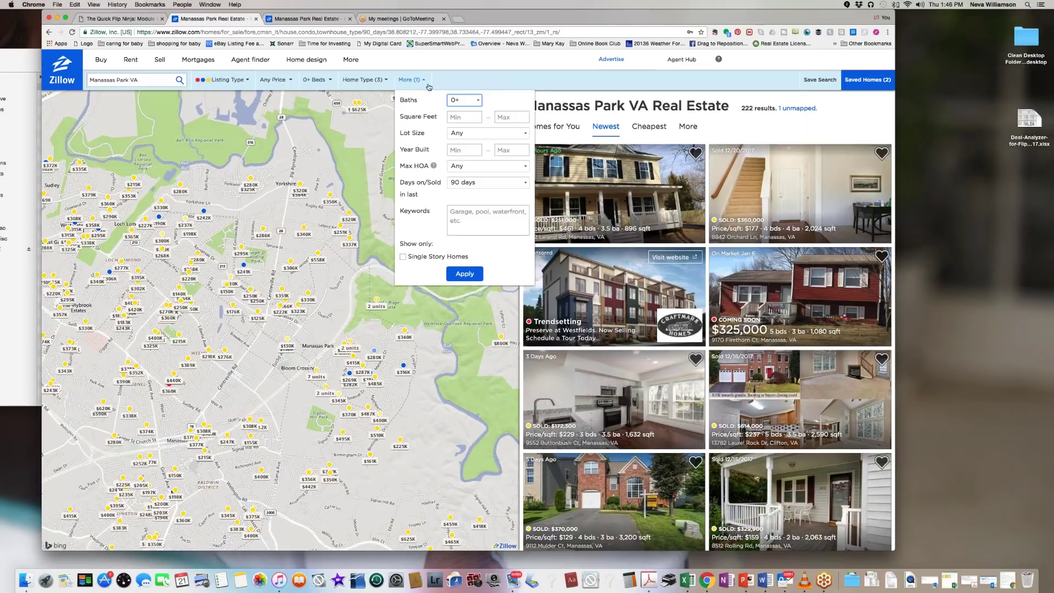
# Step: Change the Days on/Sold window from 90 days to 30 days
pyautogui.click(464, 149)
pyautogui.click(487, 133)
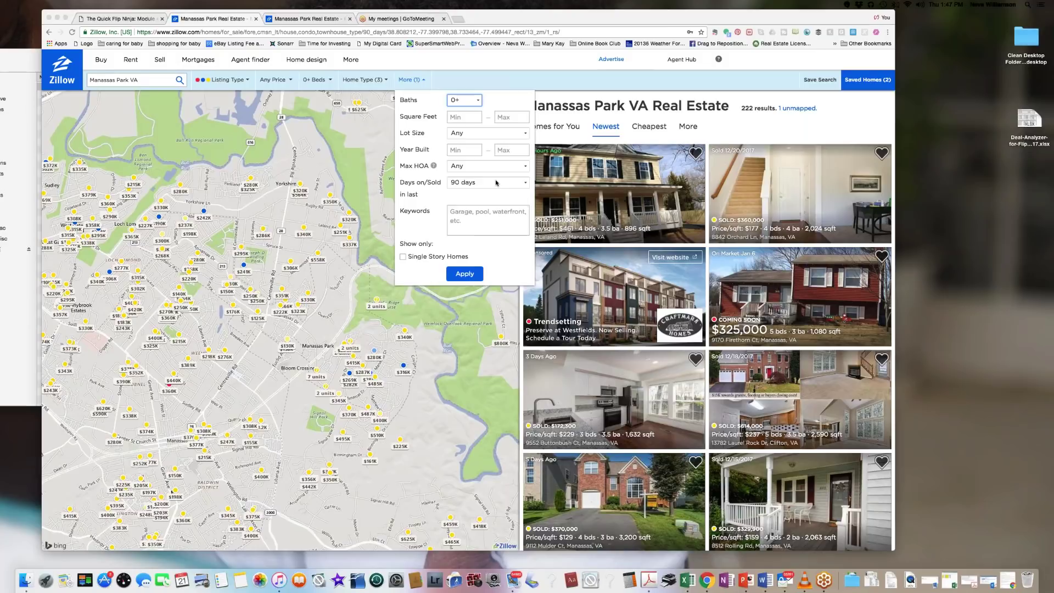
pyautogui.click(525, 185)
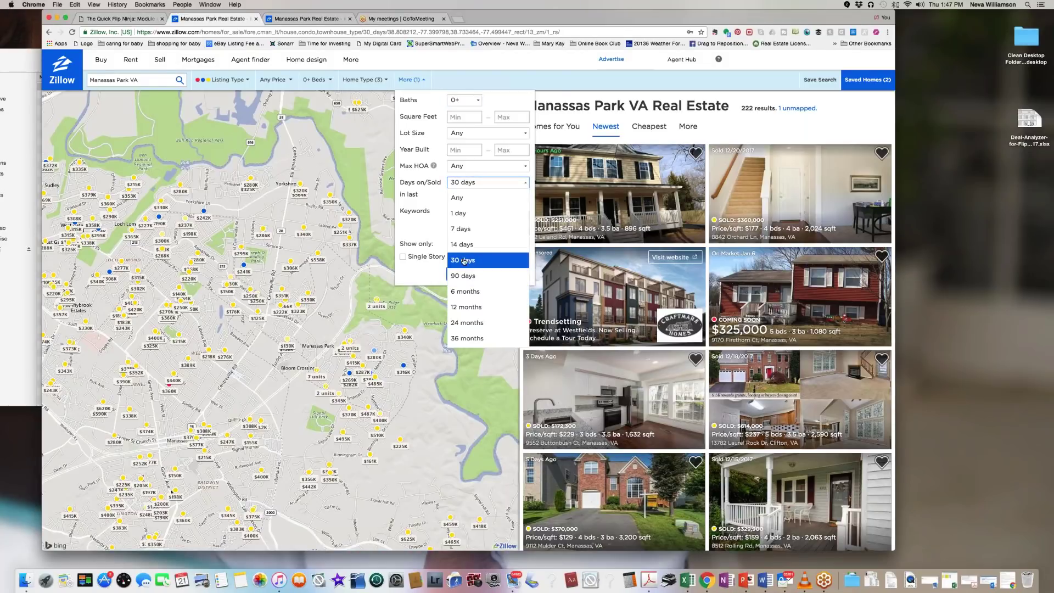
pyautogui.click(463, 260)
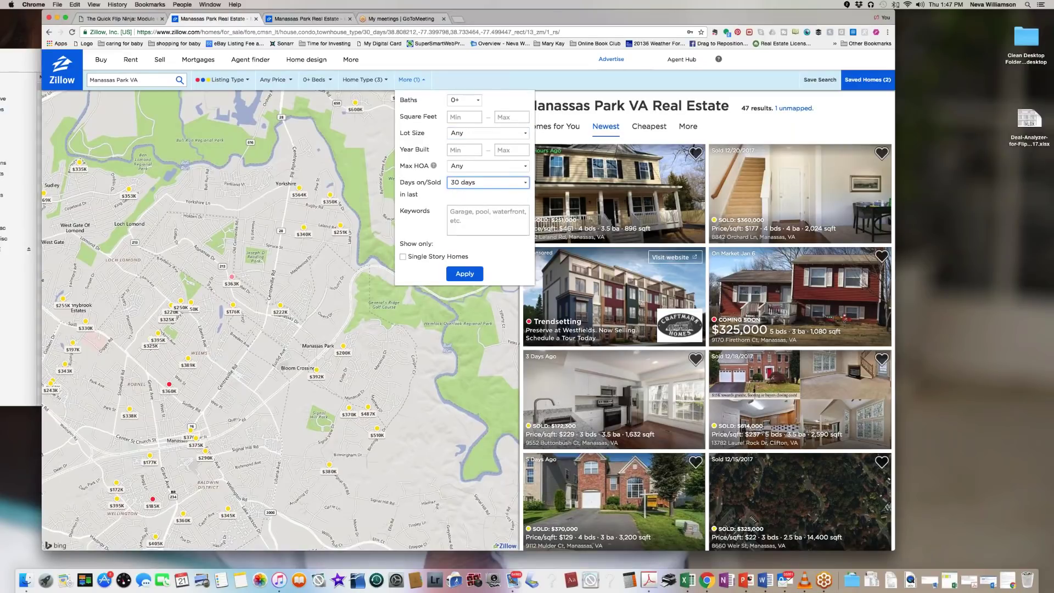
# Step: Note the 47 results, then switch Days on/Sold back to 90 days for 222 results
pyautogui.click(742, 110)
pyautogui.moveTo(742, 108); pyautogui.dragTo(772, 108)
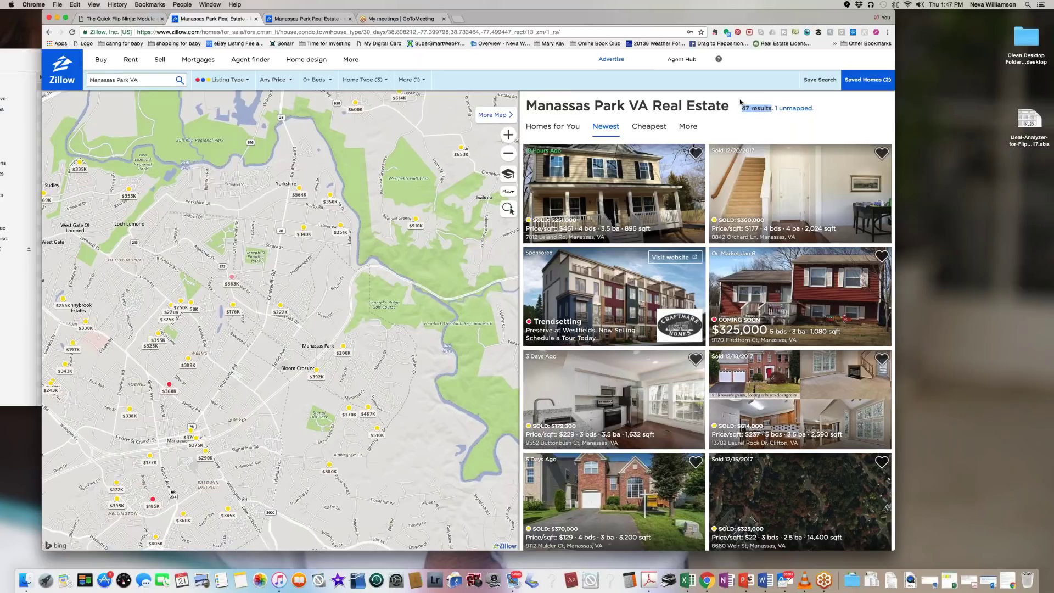
pyautogui.click(409, 79)
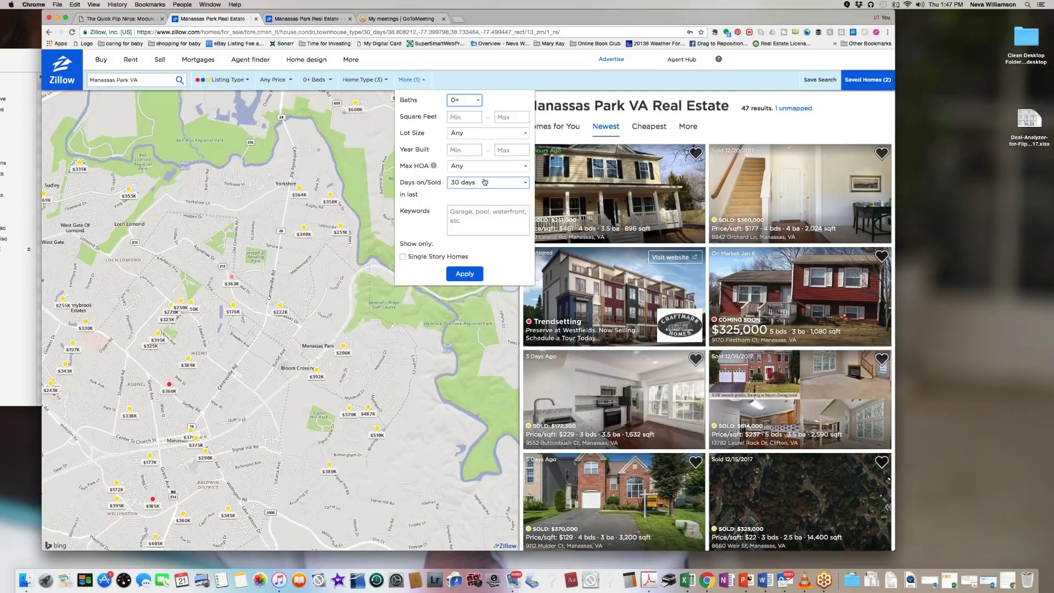
pyautogui.click(526, 184)
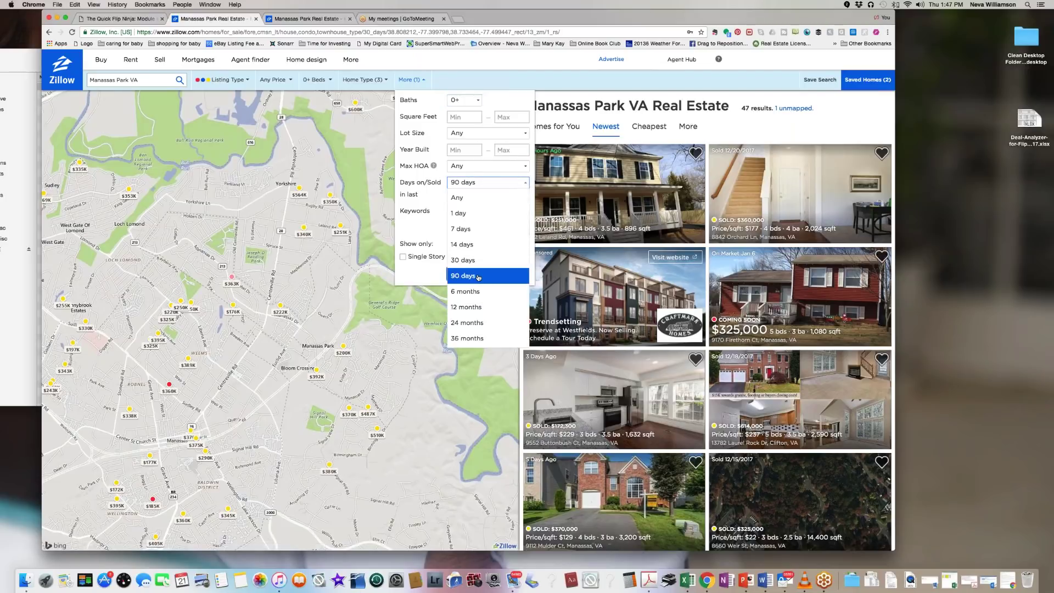
pyautogui.click(475, 276)
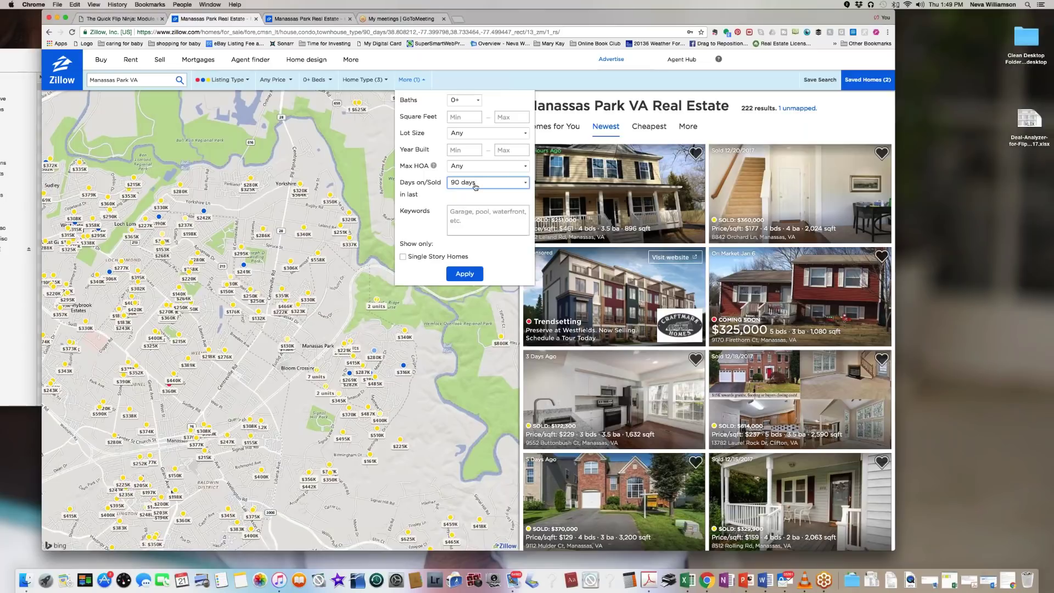
pyautogui.moveTo(741, 108); pyautogui.dragTo(774, 108)
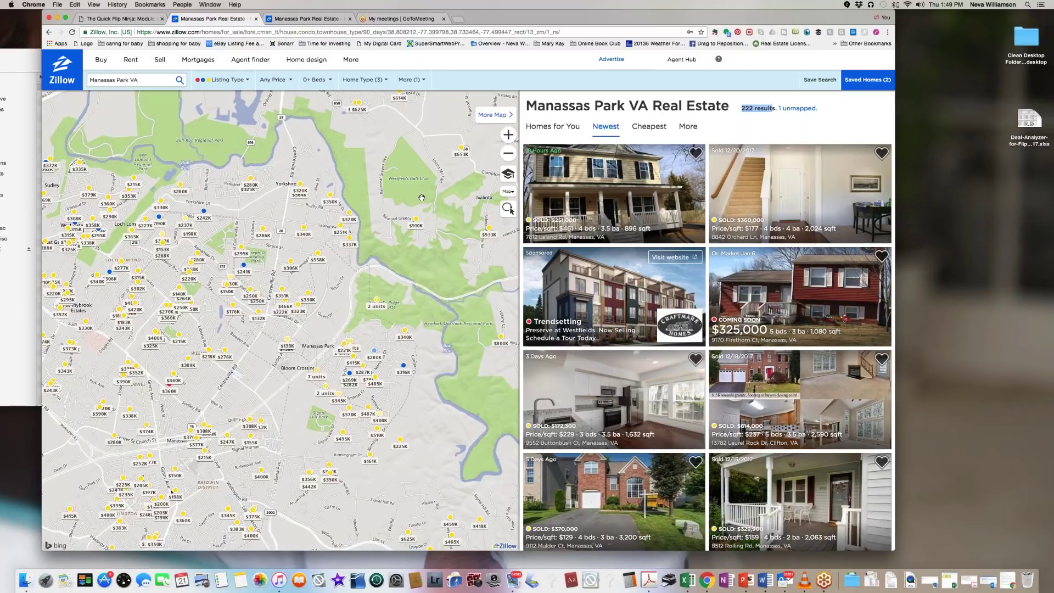
# Step: Set Days on/Sold to 30 days in the More filters, cutting results to 47
pyautogui.click(409, 80)
pyautogui.click(525, 184)
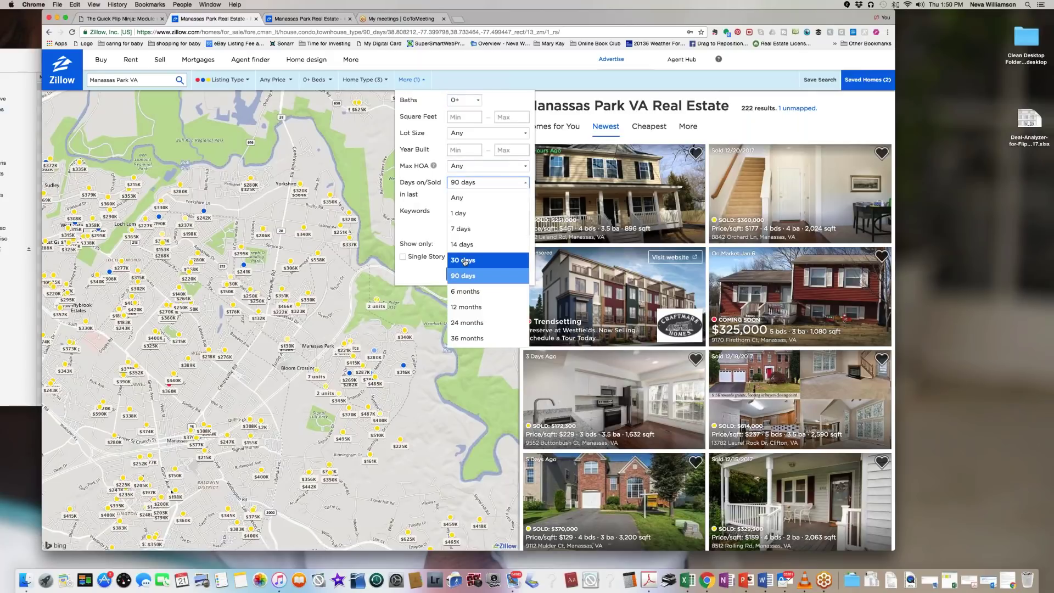
pyautogui.click(464, 260)
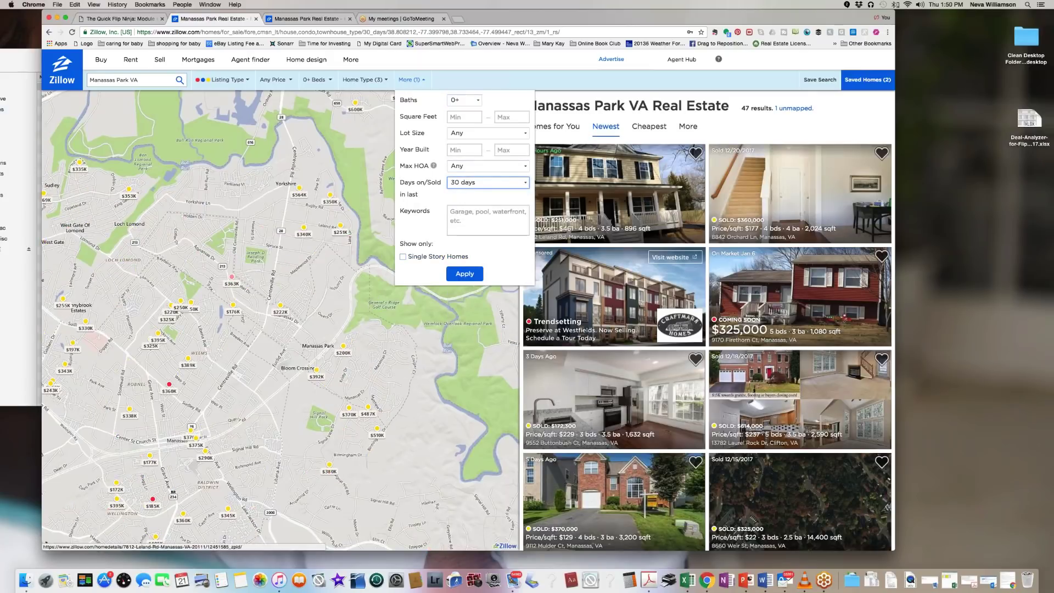
pyautogui.click(526, 184)
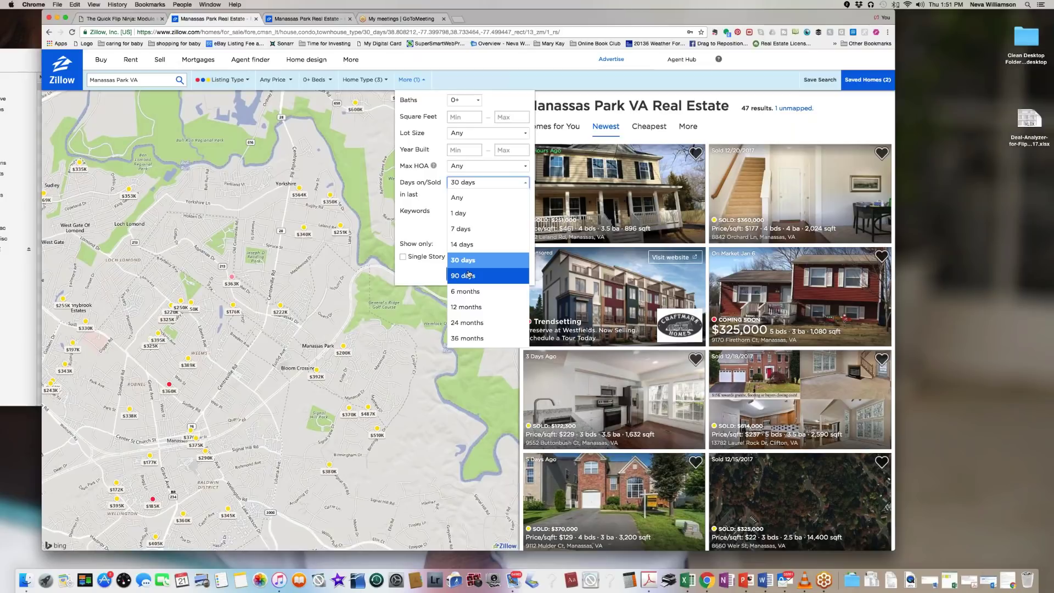
# Step: Apply a 90-day Days on/Sold window, restoring 222 Manassas Park results
pyautogui.click(468, 275)
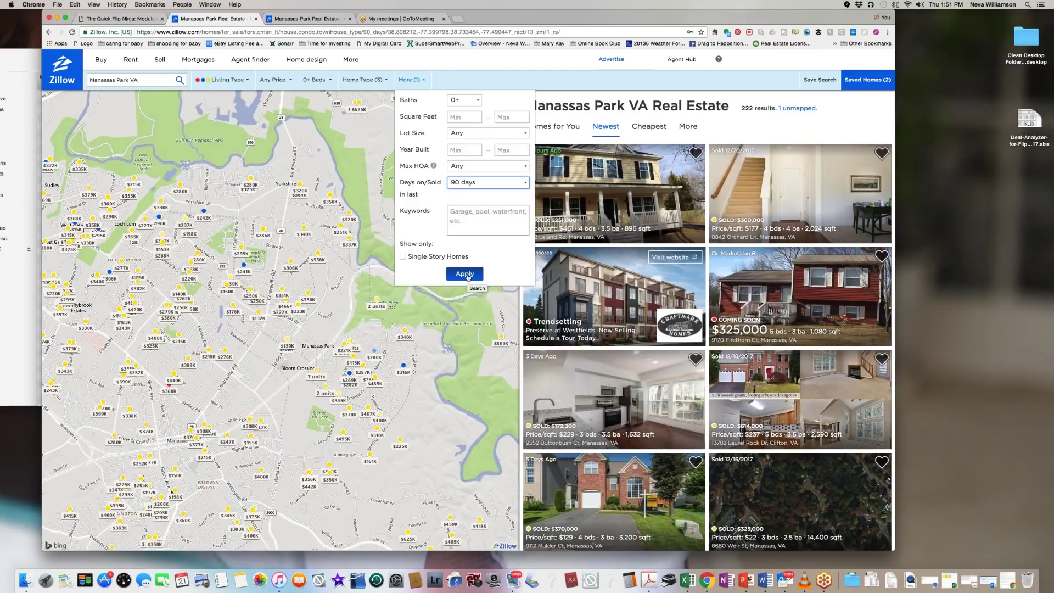
pyautogui.click(467, 274)
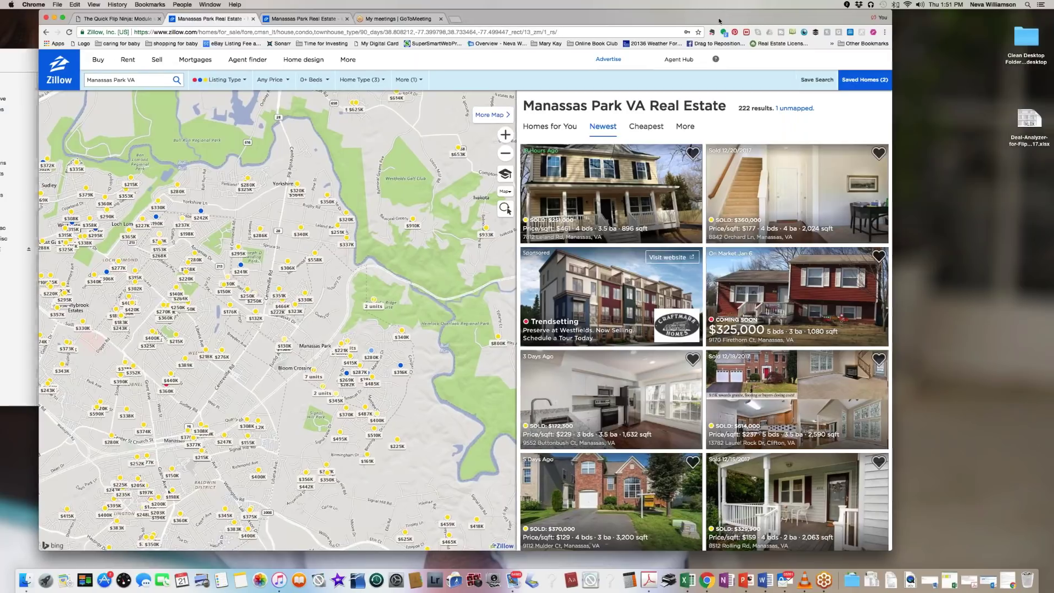
pyautogui.moveTo(727, 22); pyautogui.dragTo(695, 22)
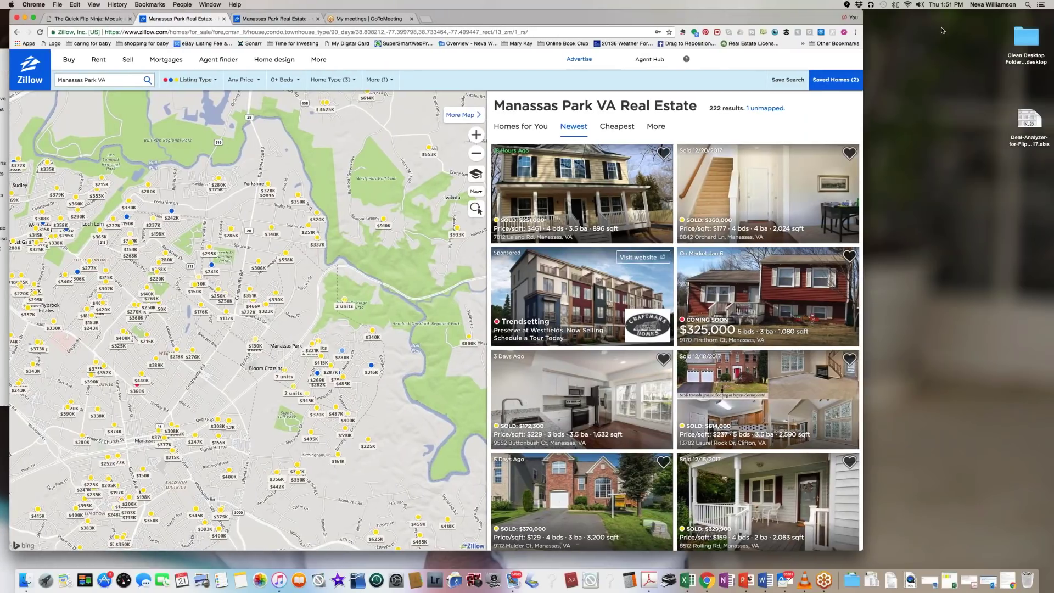
pyautogui.click(970, 17)
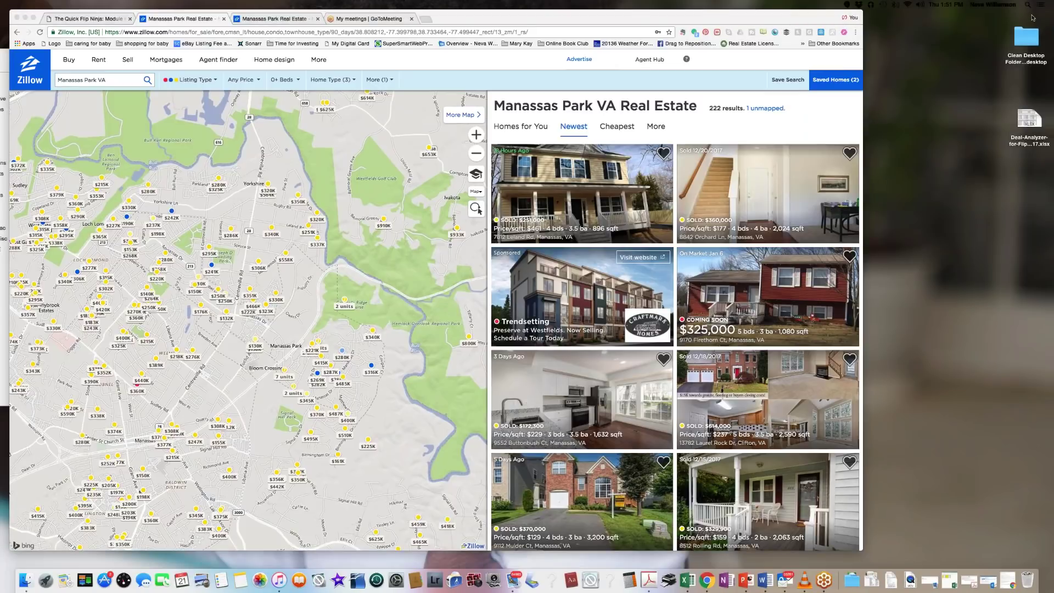
pyautogui.click(642, 22)
pyautogui.moveTo(642, 22); pyautogui.dragTo(688, 28)
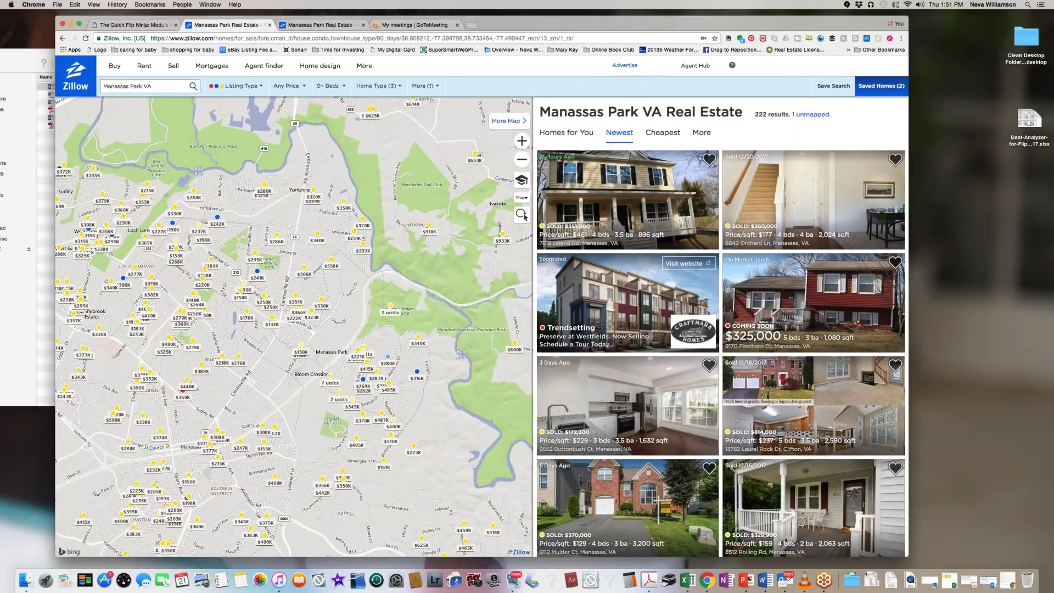
# Step: Save the Manassas Park VA search past the mobile apps popup and edit its nickname
pyautogui.click(832, 87)
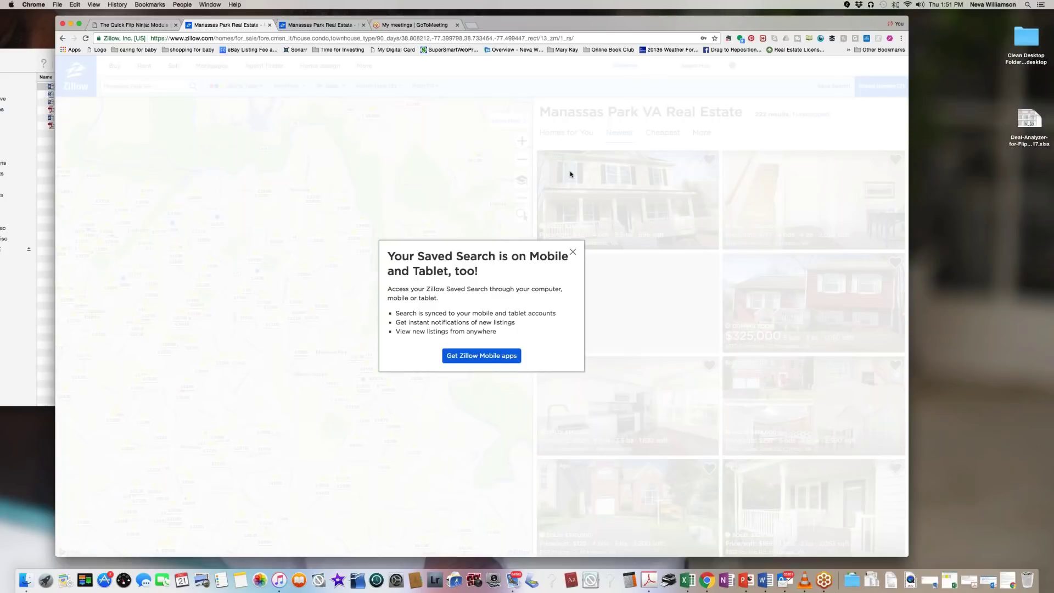
pyautogui.click(572, 252)
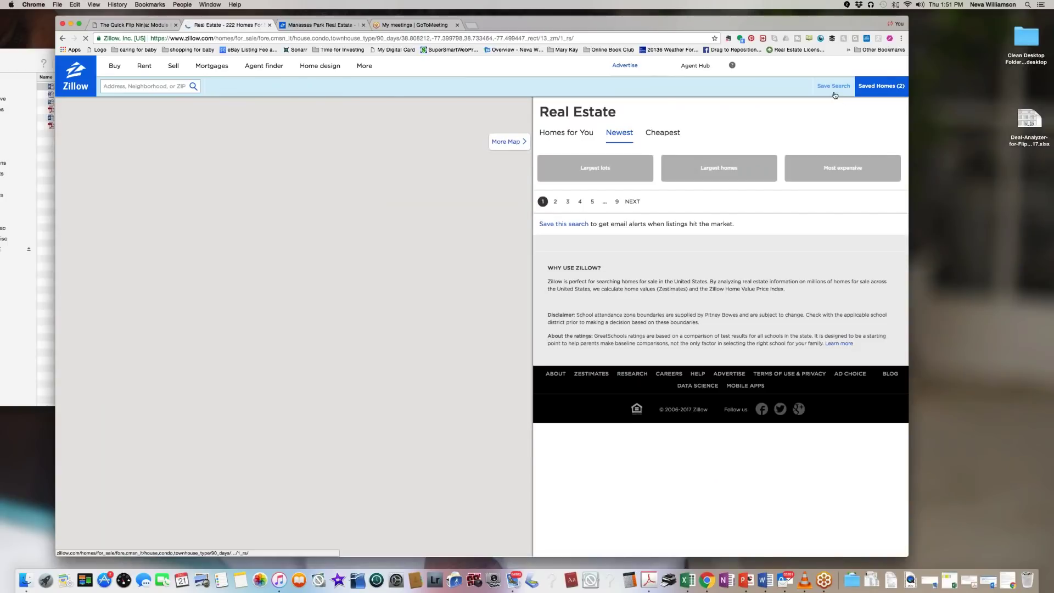
pyautogui.click(833, 86)
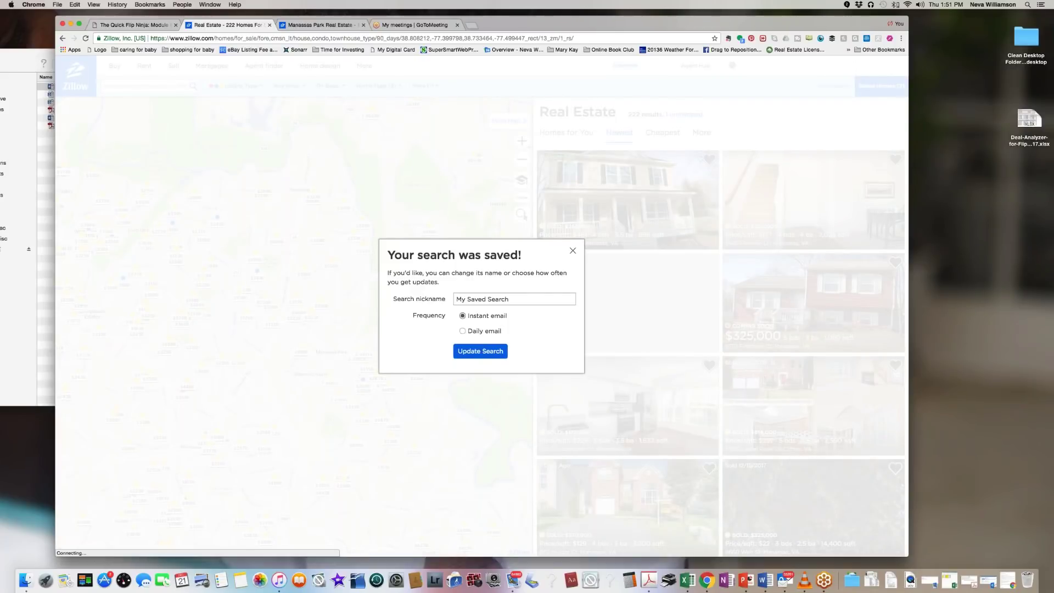
pyautogui.click(534, 299)
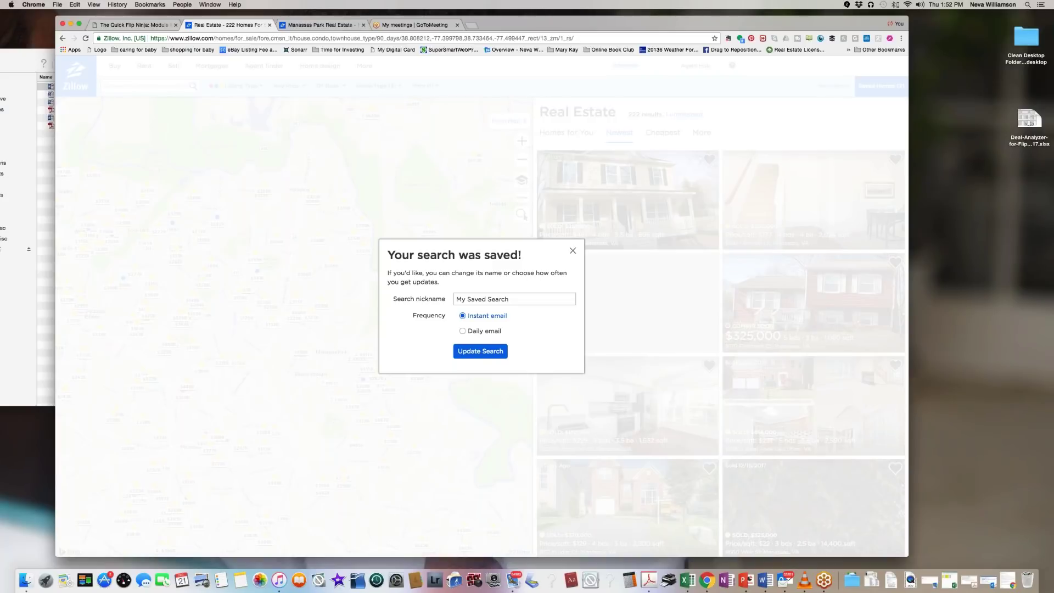
# Step: Rename the saved search to 'Manassas Park Recent SOLD' and dismiss the mobile apps promotion
pyautogui.click(514, 299)
pyautogui.moveTo(519, 298); pyautogui.dragTo(424, 300)
pyautogui.write('Manassas P')
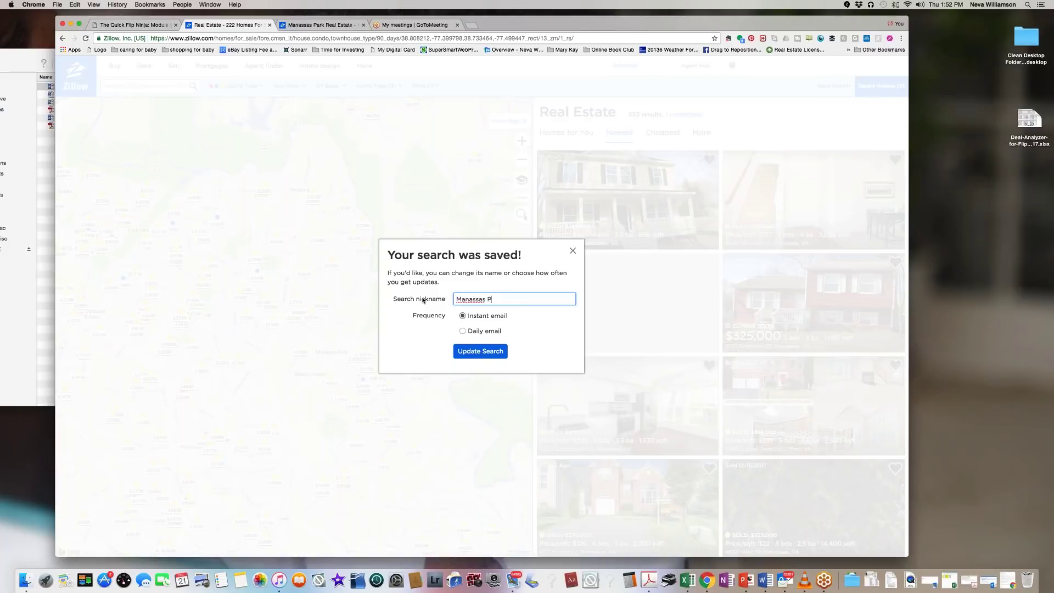
pyautogui.write('ark 90+')
pyautogui.press('BackSpace')
pyautogui.press('BackSpace')
pyautogui.press('BackSpace')
pyautogui.write('Recent SOLD')
pyautogui.click(480, 351)
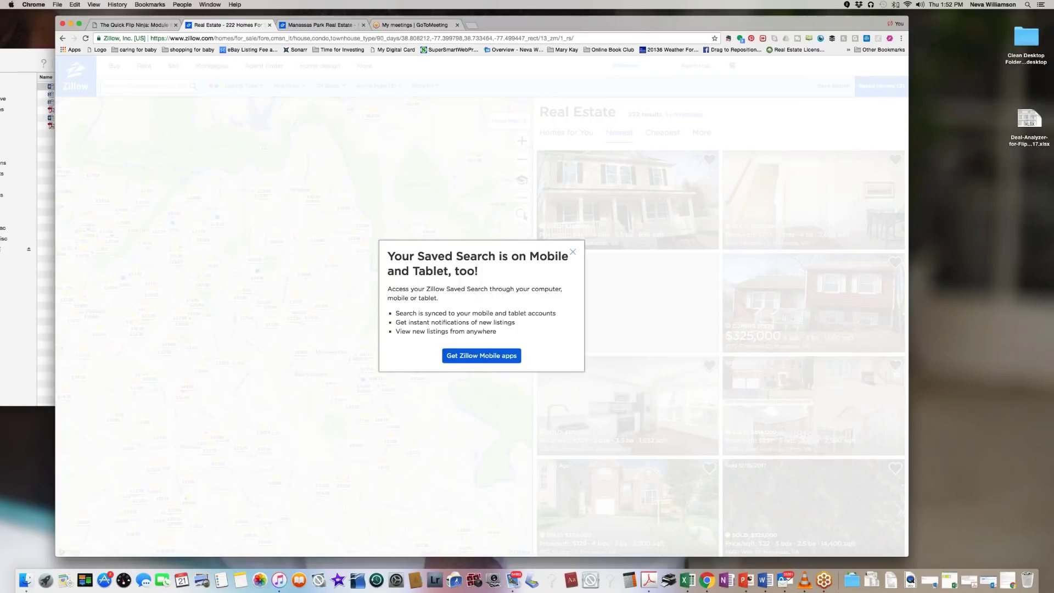
pyautogui.click(573, 252)
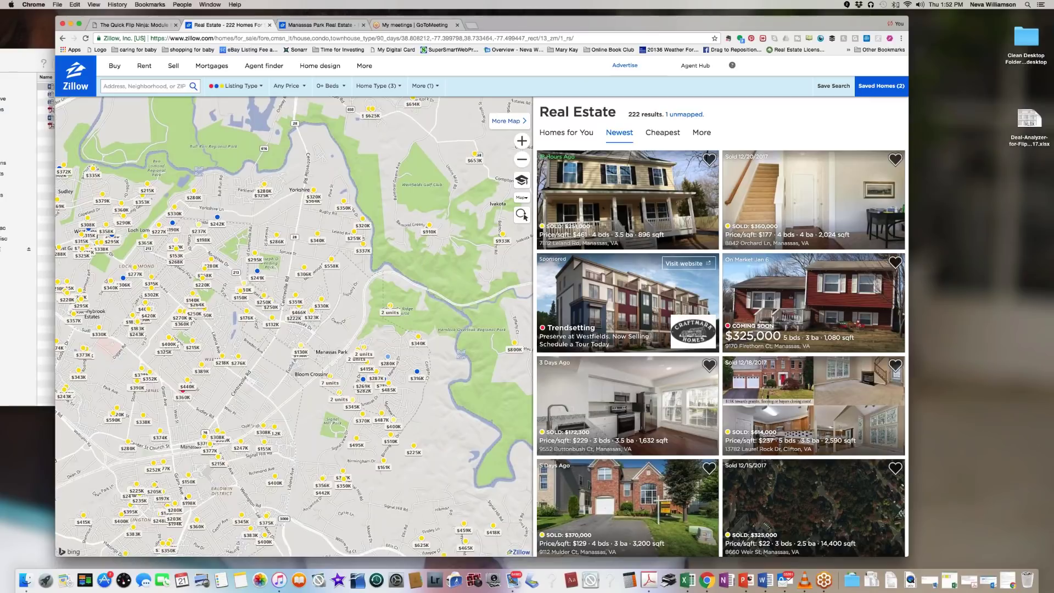
# Step: Limit the results to homes listed or sold within the last 30 days
pyautogui.click(424, 86)
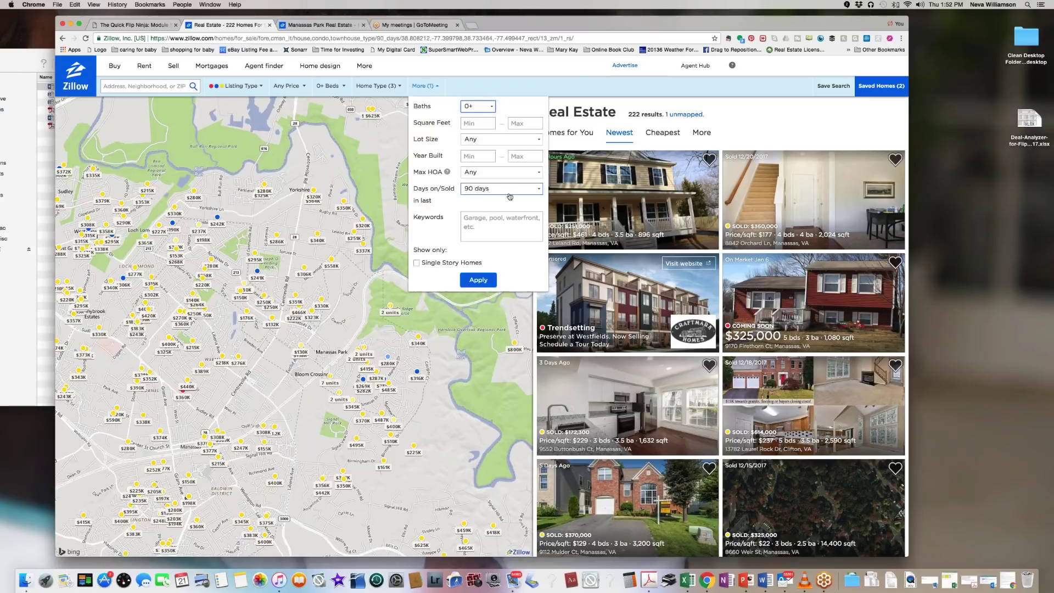
pyautogui.click(539, 190)
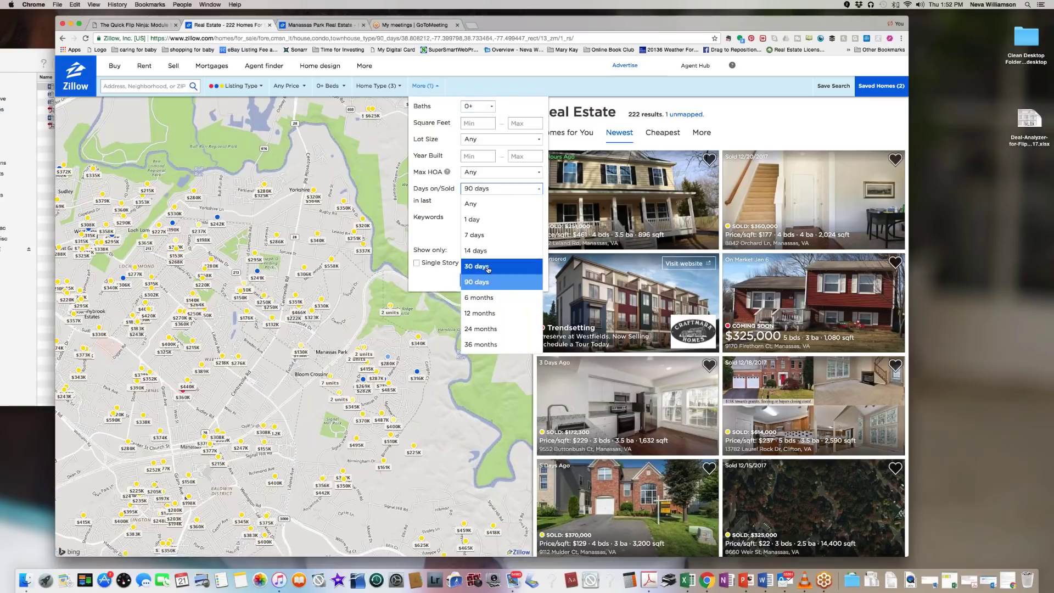
pyautogui.click(477, 266)
pyautogui.click(478, 280)
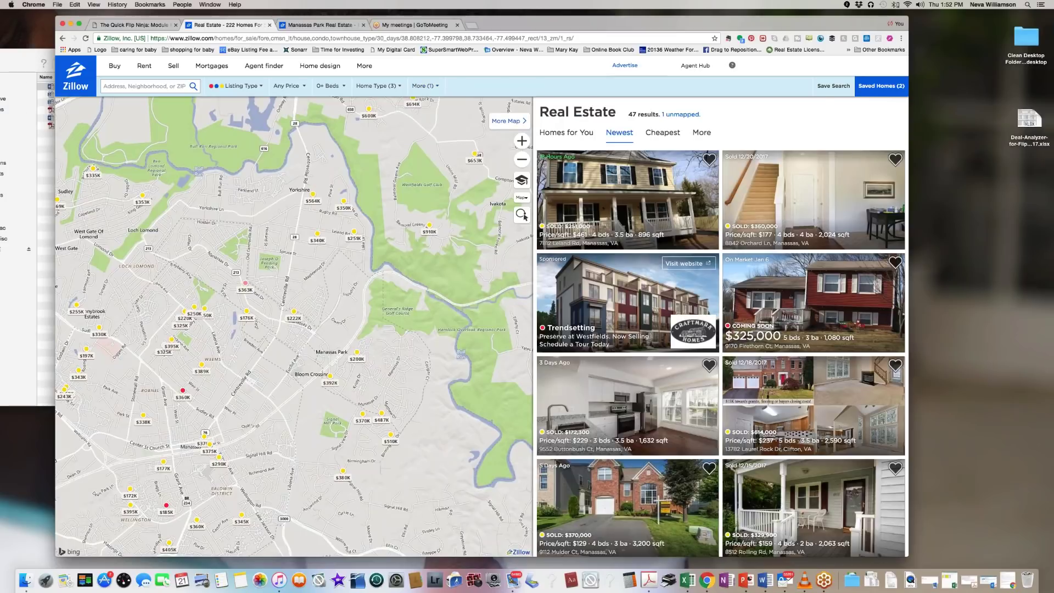
# Step: Re-save the search, dismiss the apps promotion and check the 47 results count
pyautogui.click(833, 86)
pyautogui.click(480, 350)
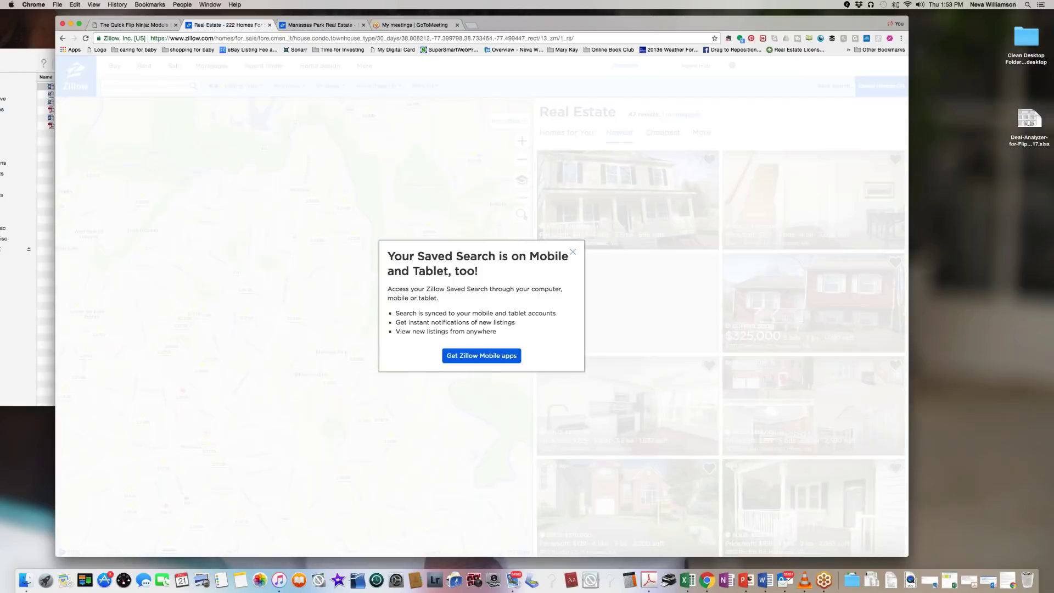
pyautogui.click(572, 251)
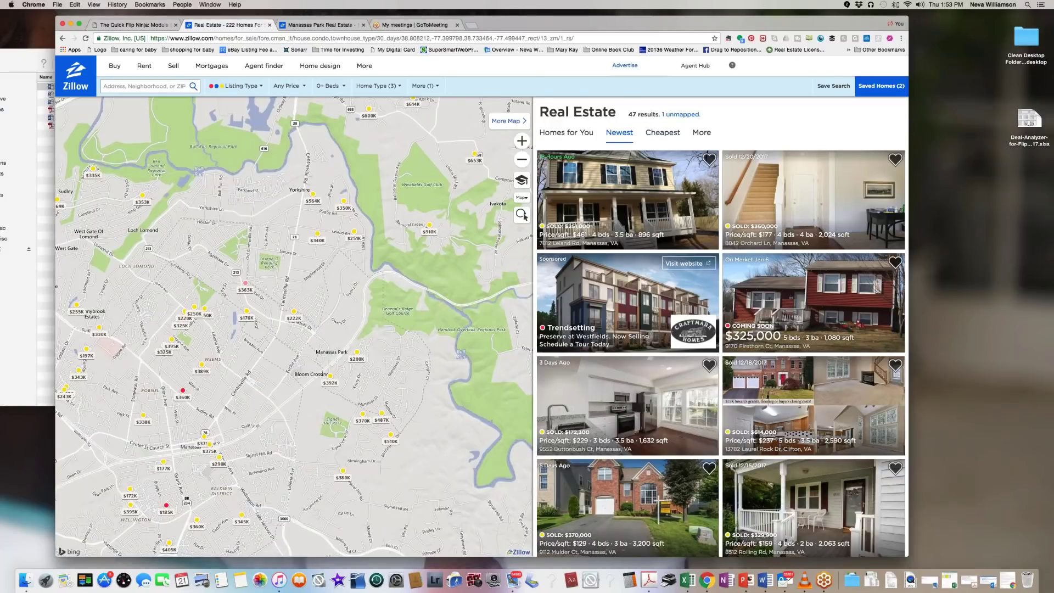
pyautogui.moveTo(629, 115); pyautogui.dragTo(653, 114)
pyautogui.moveTo(574, 24); pyautogui.dragTo(580, 18)
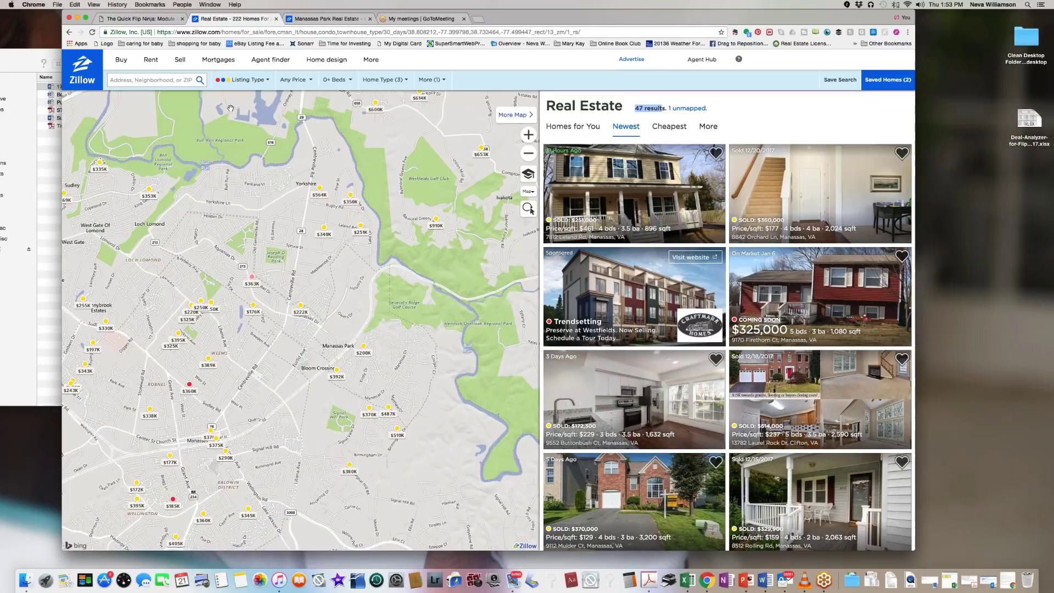
# Step: Keep only Recently Sold listings, leaving 32 results, and open the $222K sold home
pyautogui.click(222, 82)
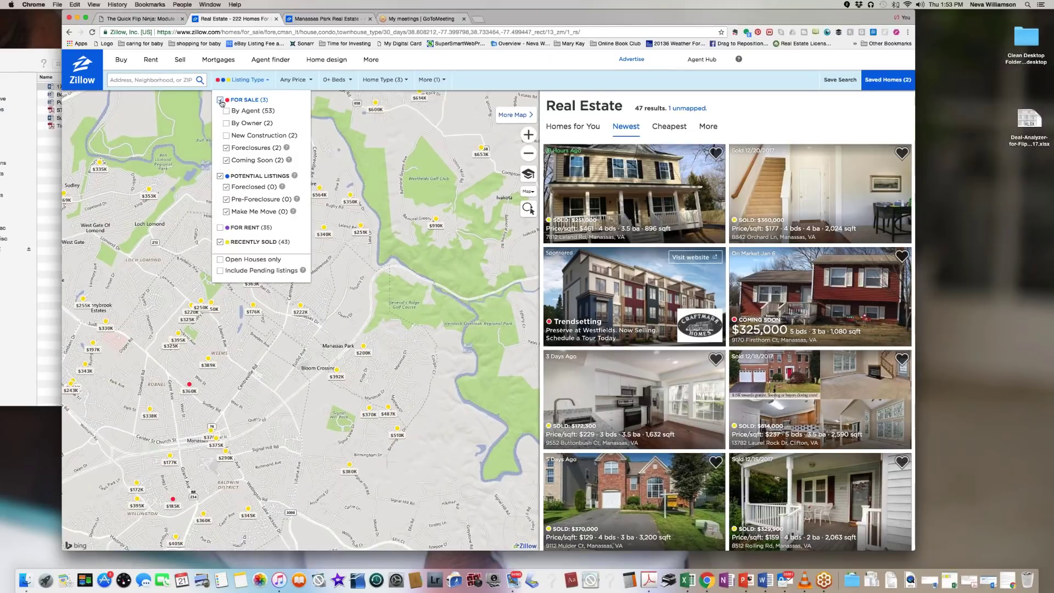
pyautogui.click(220, 100)
pyautogui.click(220, 176)
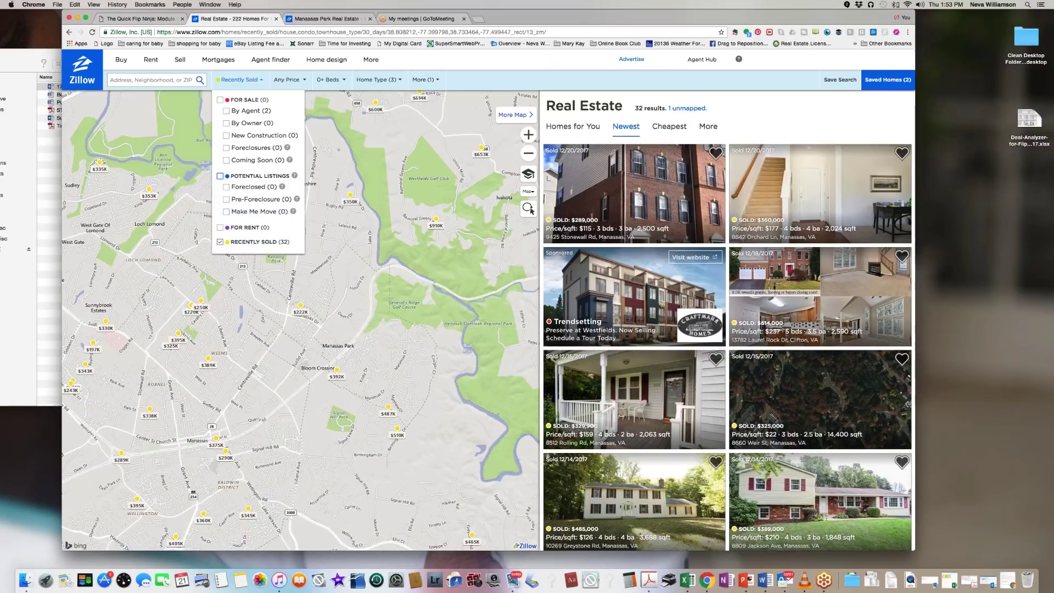
pyautogui.click(319, 103)
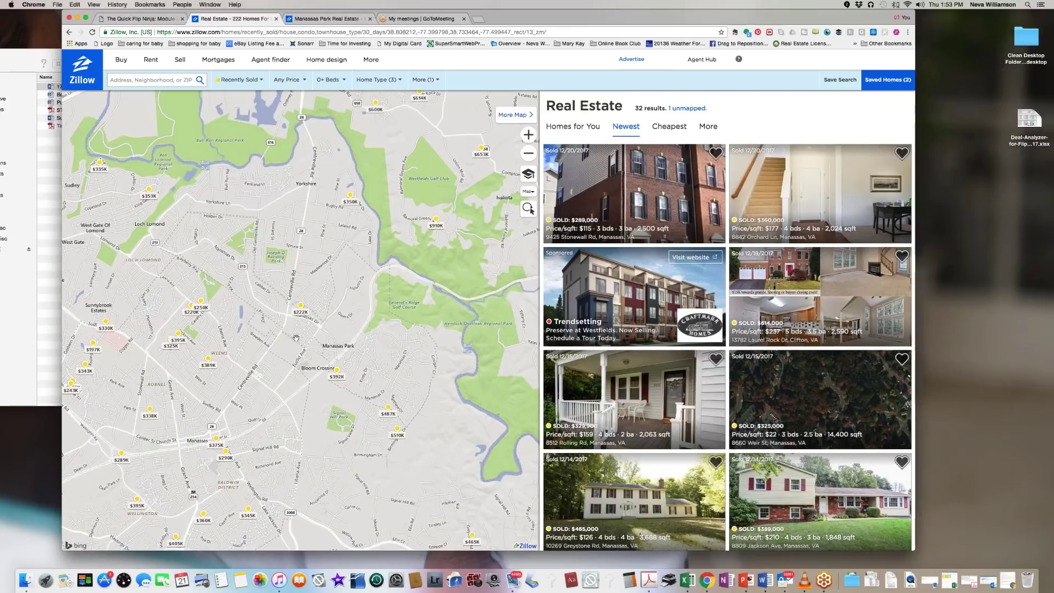
pyautogui.click(300, 305)
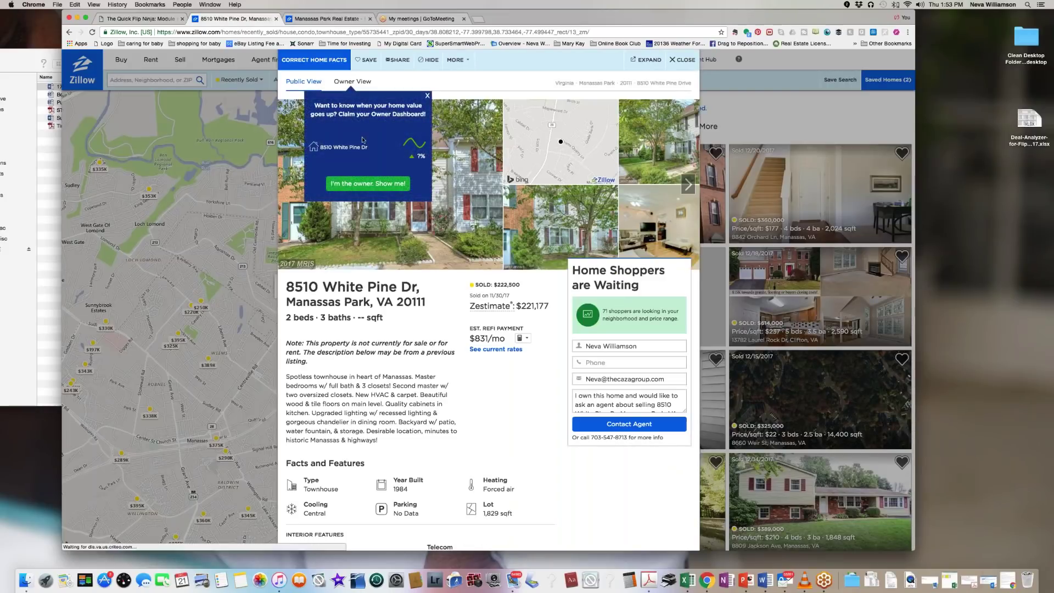
# Step: Dismiss the owner dashboard promotion, scroll the $222,500 townhouse details and open its photos
pyautogui.click(427, 97)
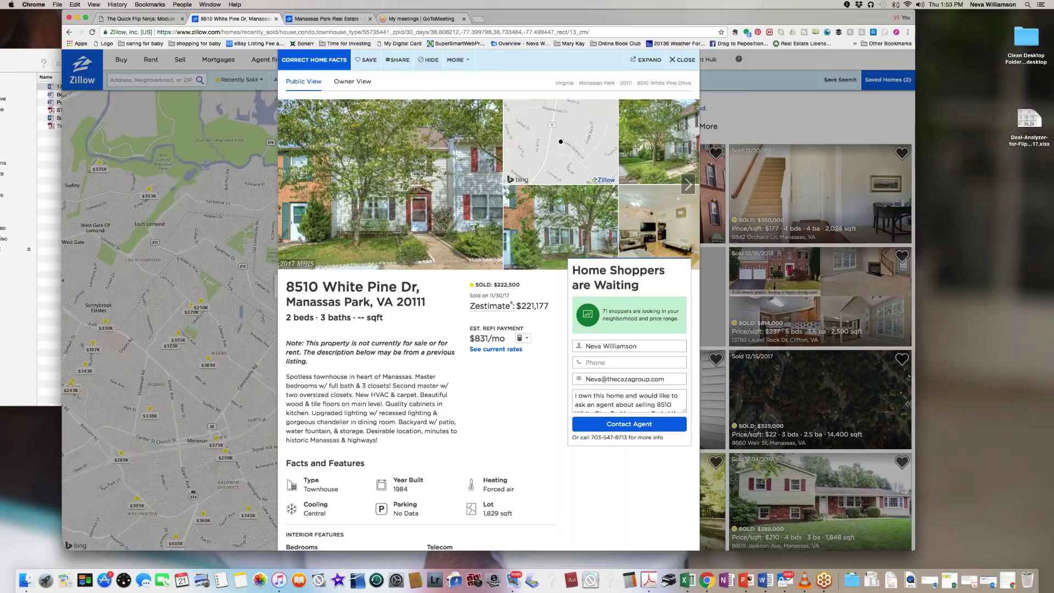
pyautogui.scroll(-2, 432, 214)
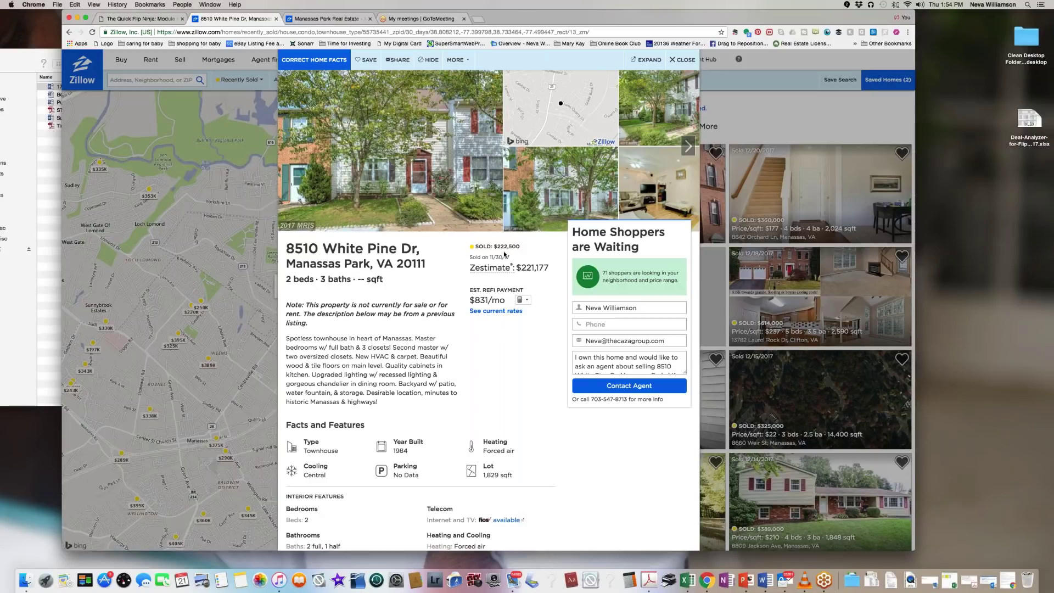
pyautogui.click(425, 160)
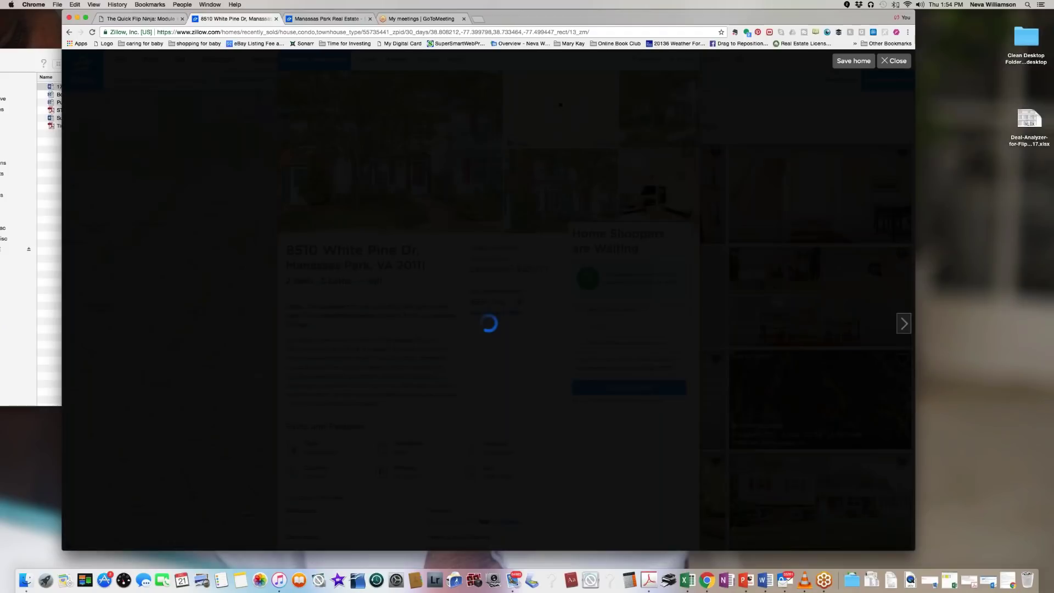
# Step: Page the White Pine Dr gallery forward to the kitchen photo 14 of 28, then close it
pyautogui.click(906, 329)
pyautogui.click(906, 329)
pyautogui.click(906, 328)
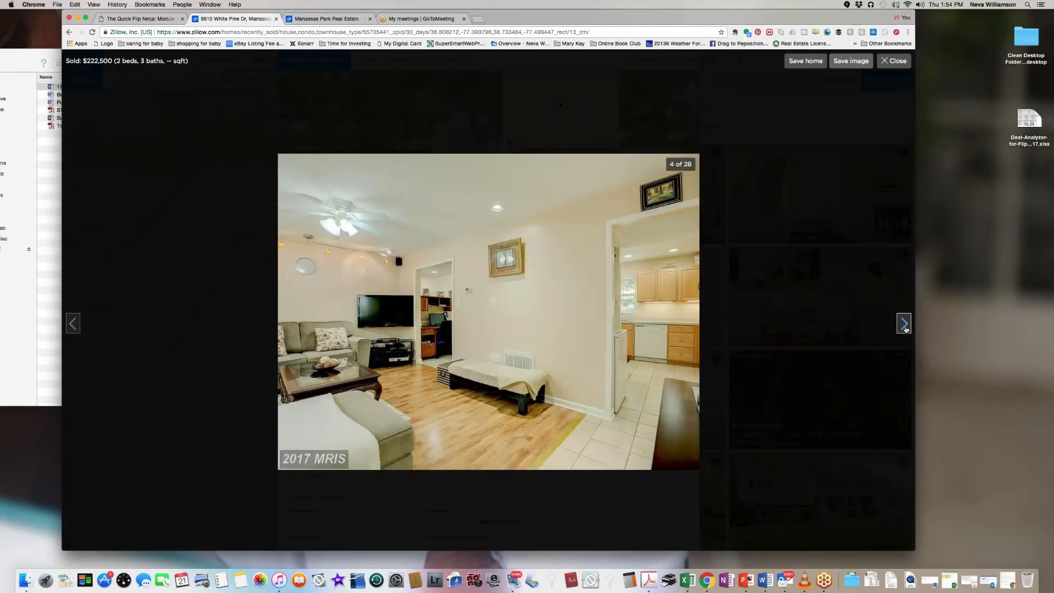
pyautogui.click(906, 329)
pyautogui.click(906, 328)
pyautogui.click(906, 329)
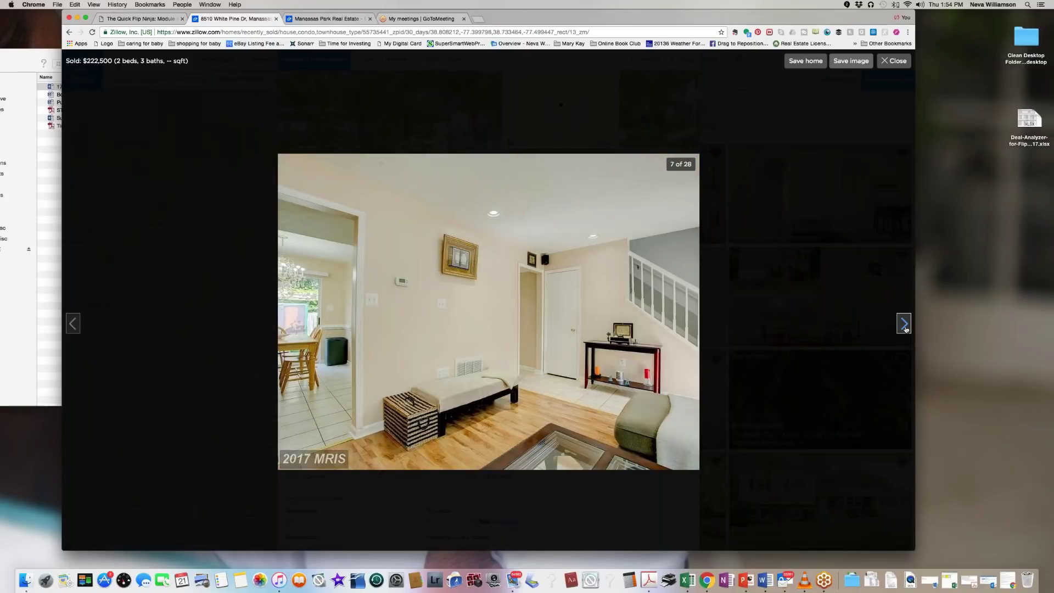
pyautogui.click(906, 329)
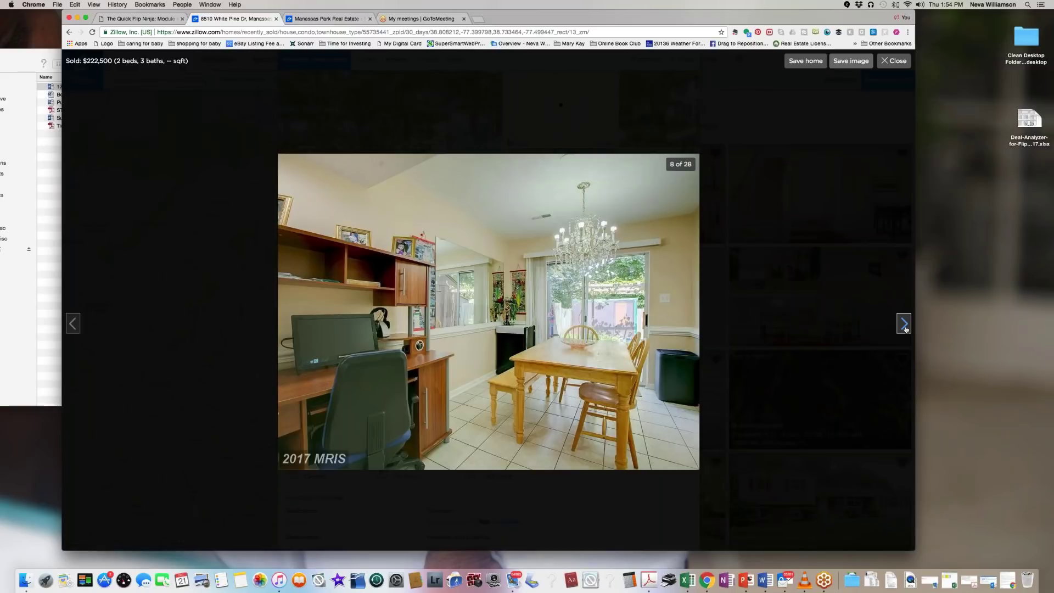
pyautogui.click(906, 329)
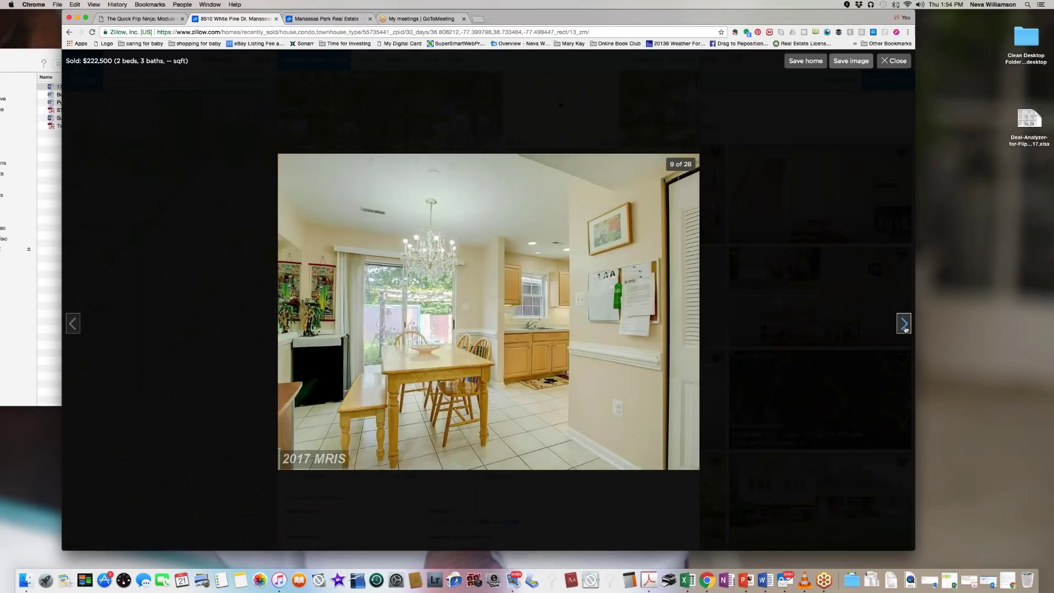
pyautogui.click(906, 329)
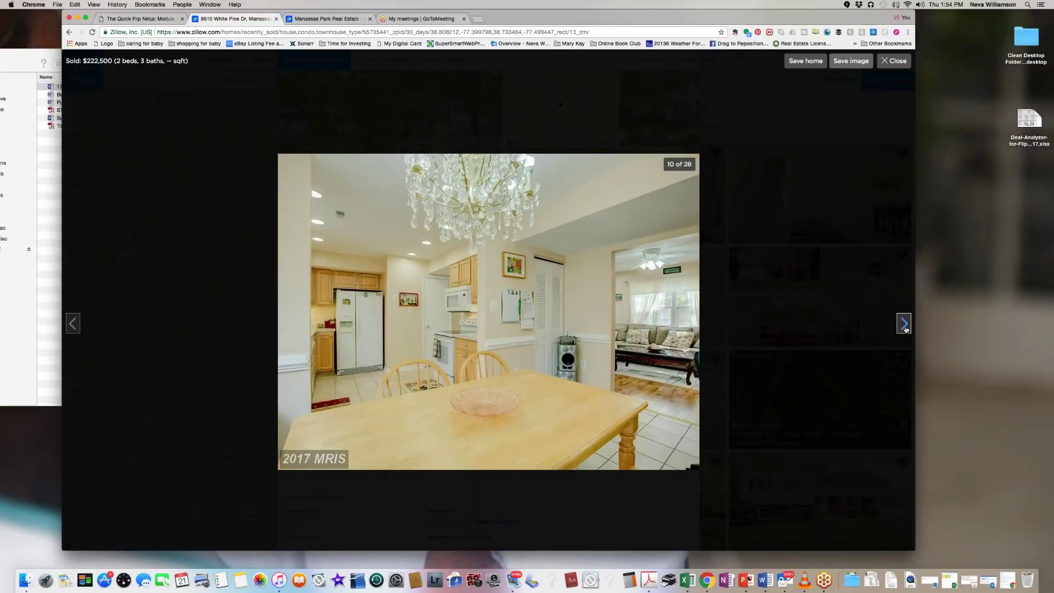
pyautogui.click(906, 329)
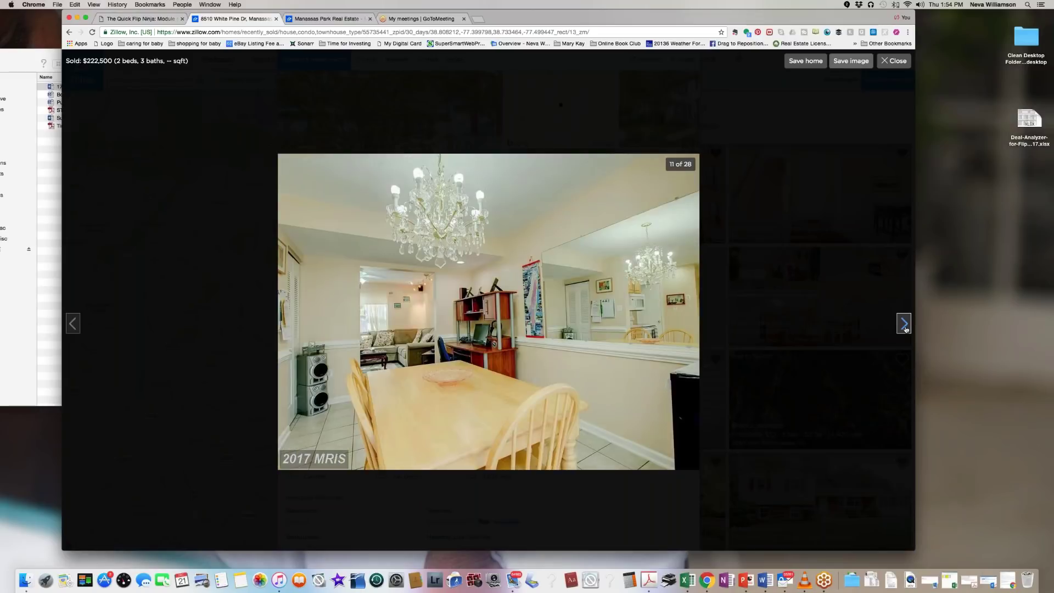
pyautogui.click(905, 328)
pyautogui.click(906, 329)
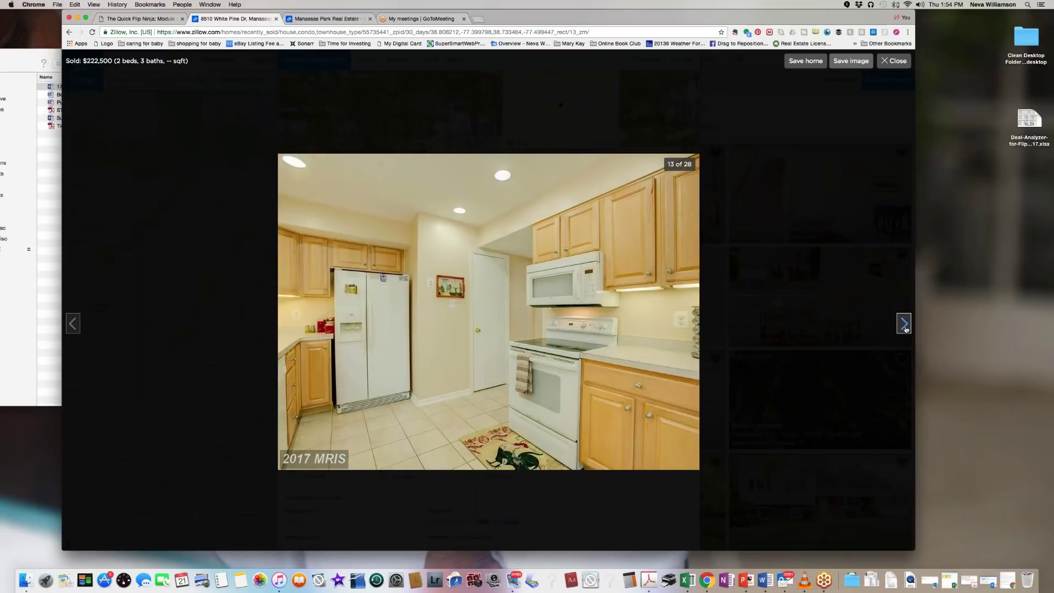
pyautogui.click(906, 329)
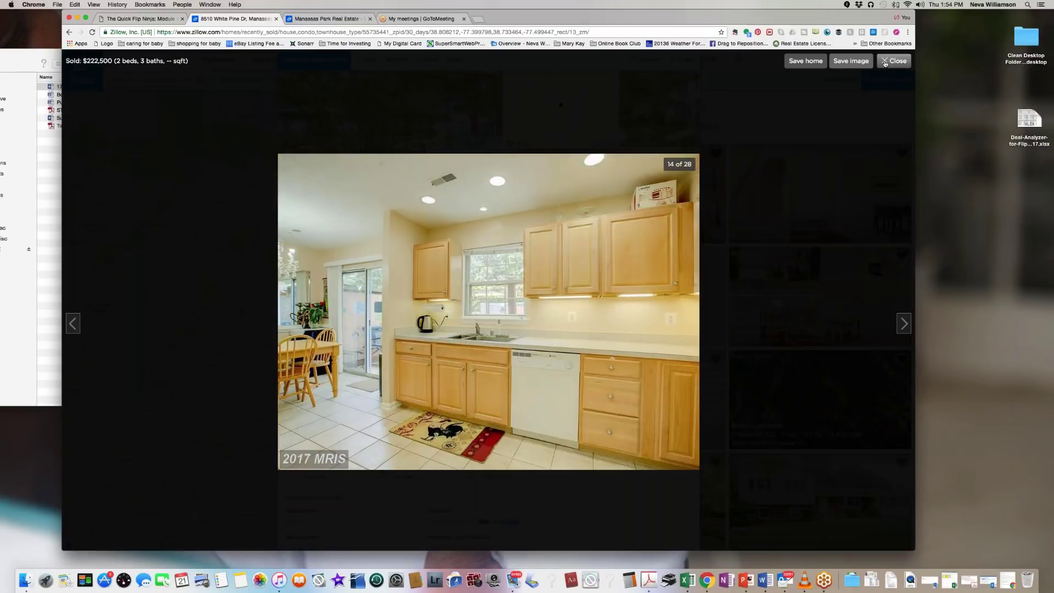
pyautogui.click(893, 60)
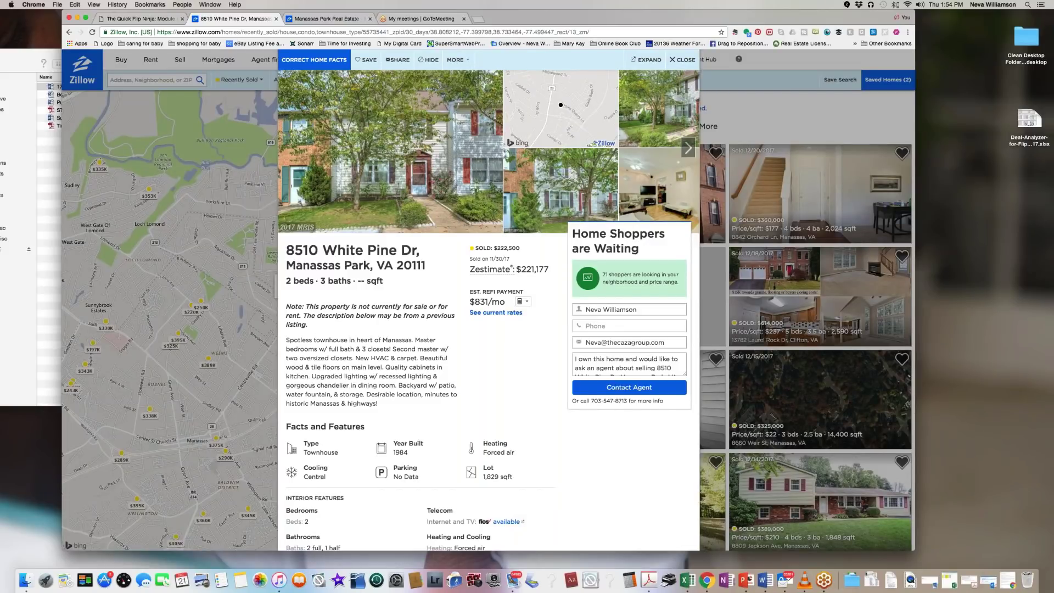
# Step: Scroll through the White Pine Dr facts, note the 2 beds, and close the listing
pyautogui.scroll(-5, 489, 307)
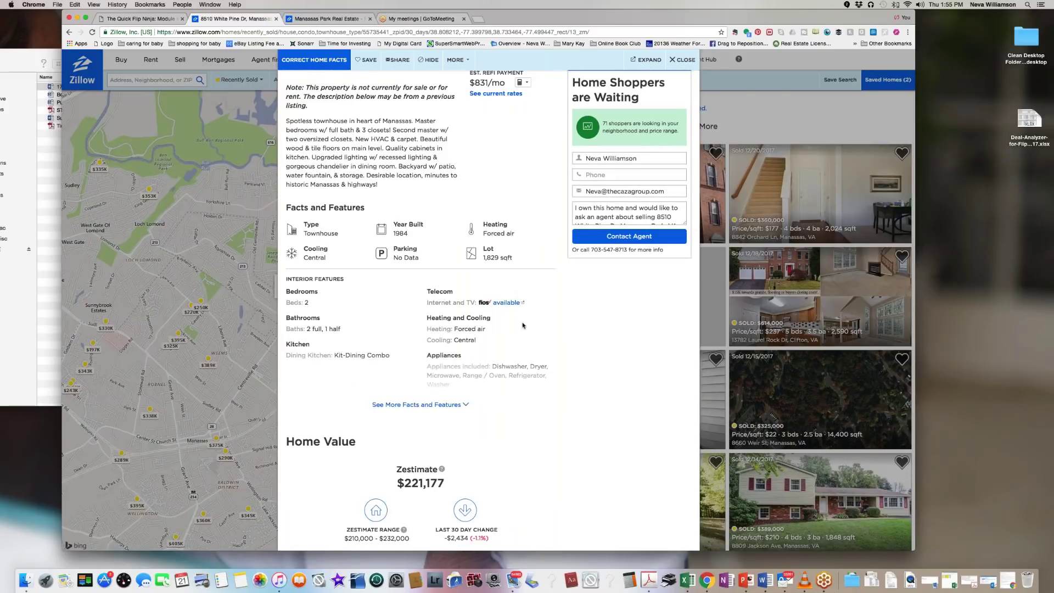
pyautogui.scroll(5, 522, 325)
pyautogui.scroll(1, 416, 199)
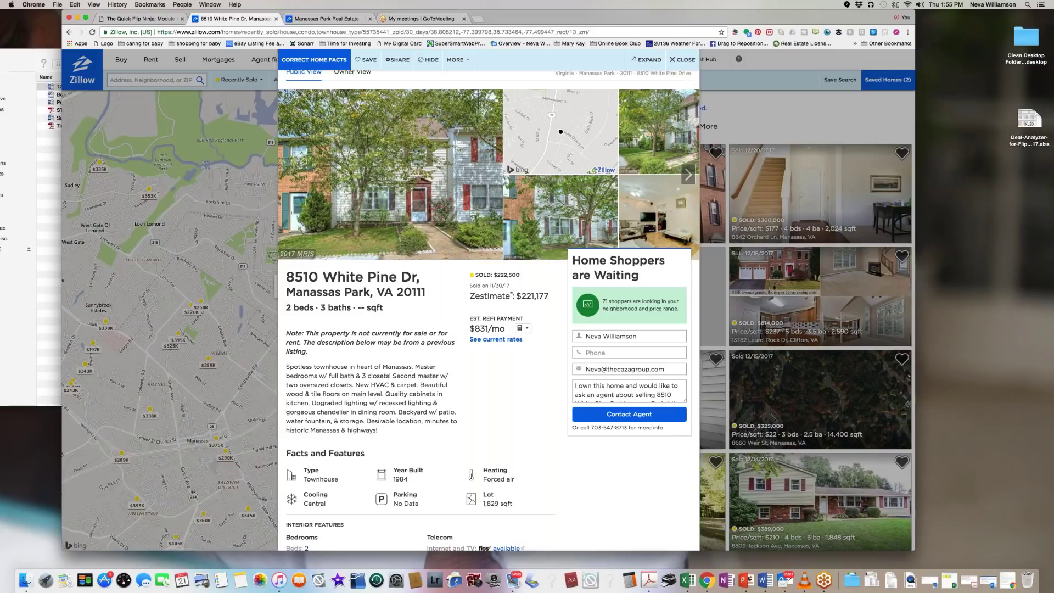
pyautogui.moveTo(285, 307); pyautogui.dragTo(311, 309)
pyautogui.click(672, 60)
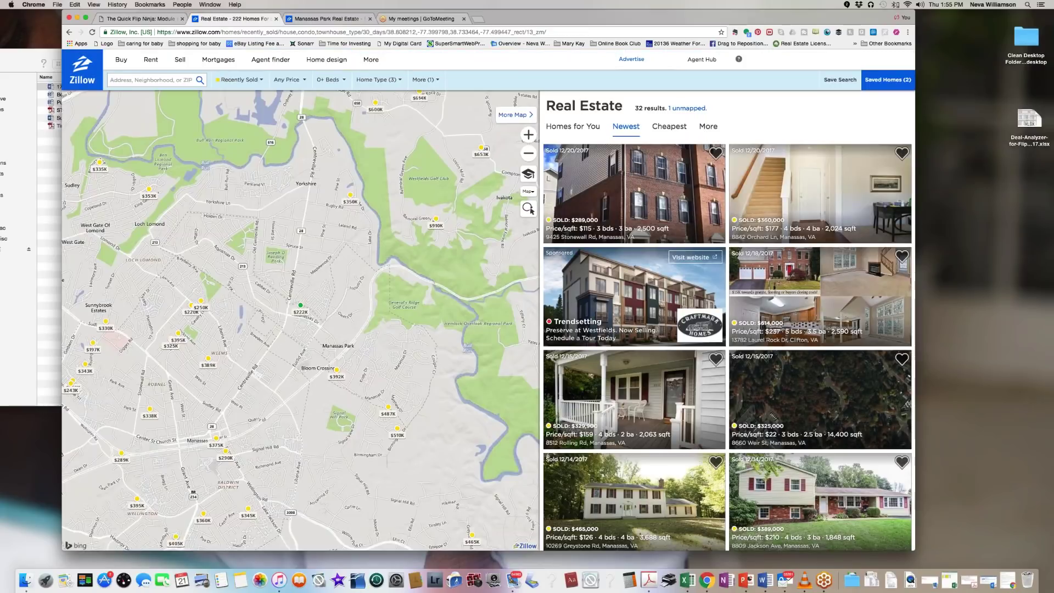
# Step: Zoom the map into Manassas and open the $250K Willowbrook Ct listing, noting 3 beds
pyautogui.moveTo(310, 308)
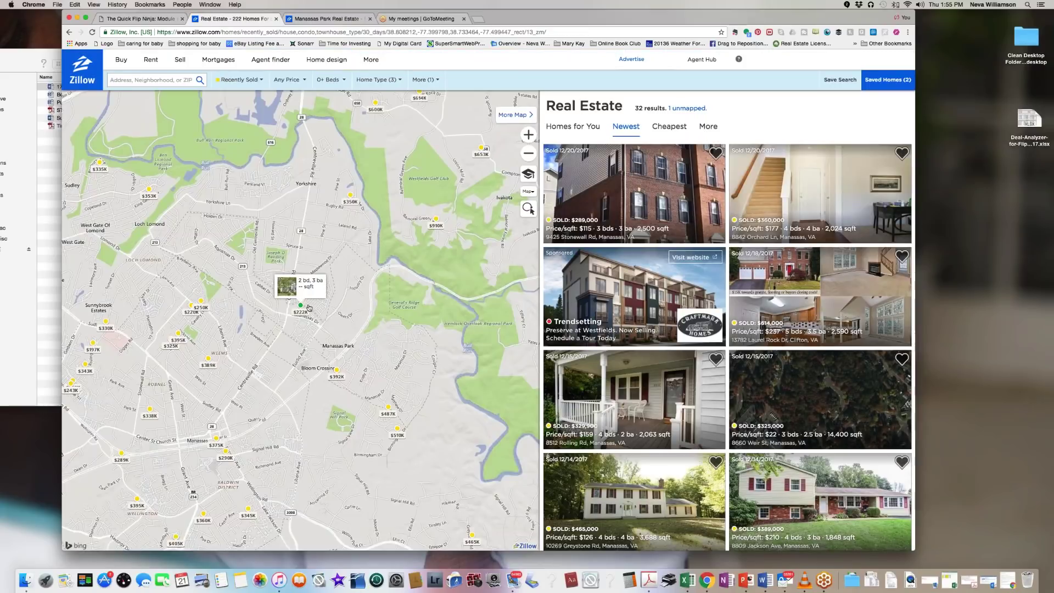
pyautogui.doubleClick(192, 293)
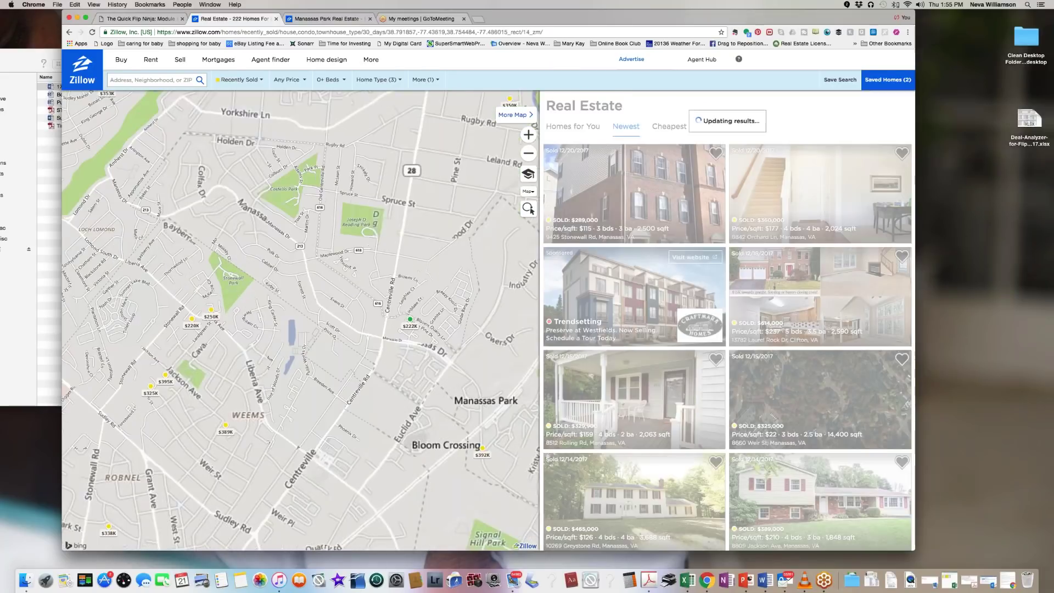
pyautogui.click(211, 310)
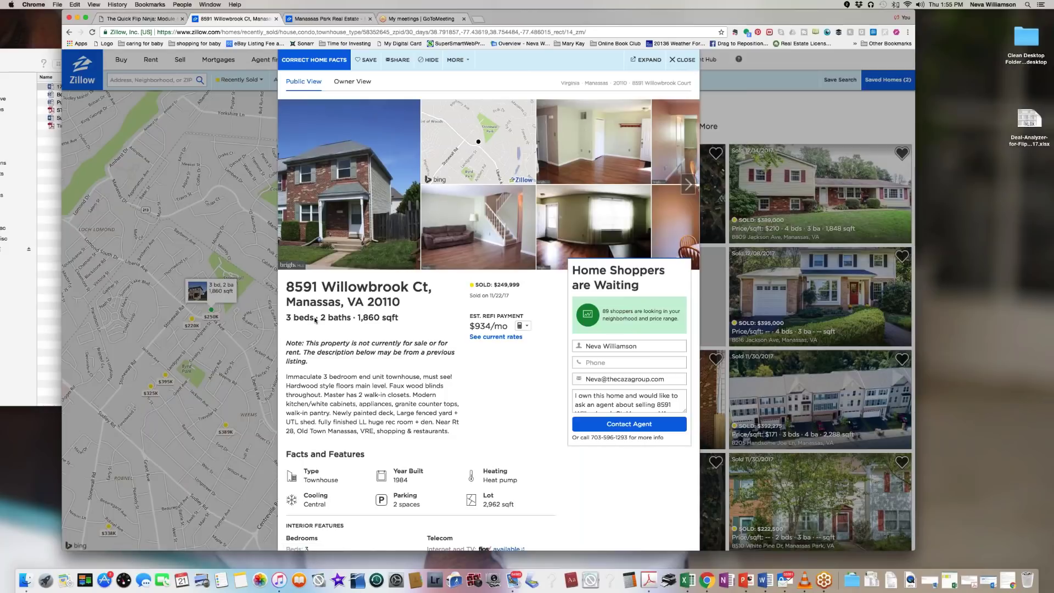
pyautogui.moveTo(311, 320); pyautogui.dragTo(285, 317)
# Step: Browse the Willowbrook Ct kitchen and bedroom photos full-size, then close the viewer and listing
pyautogui.click(688, 185)
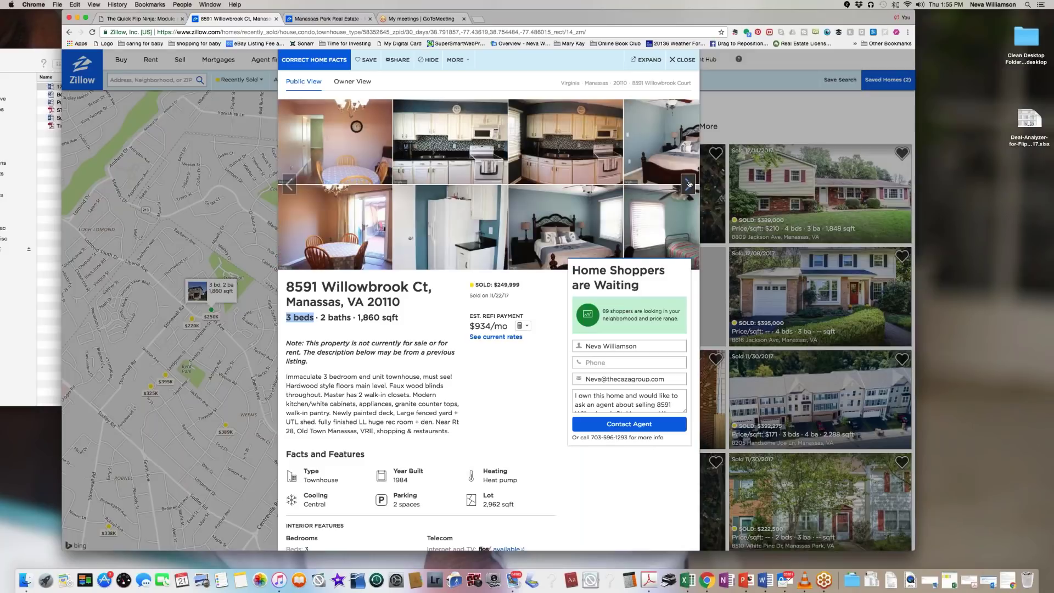
pyautogui.click(449, 143)
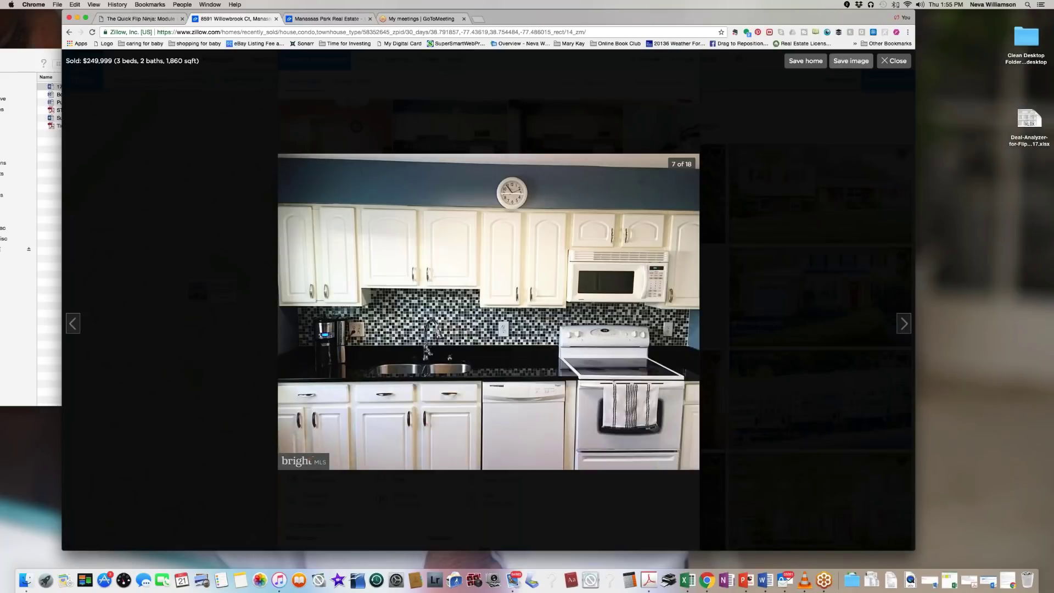
pyautogui.click(900, 325)
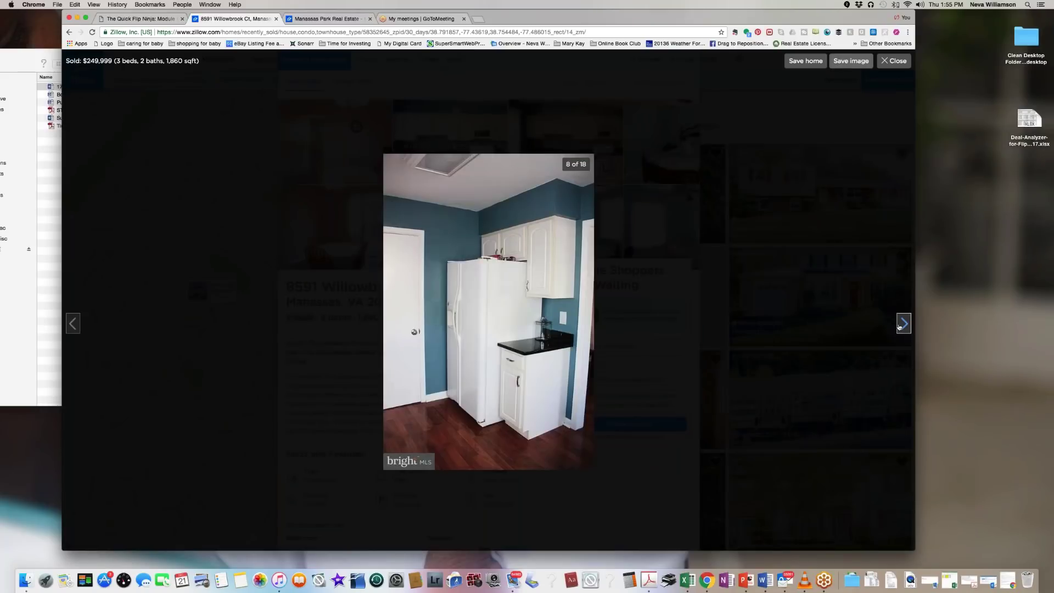
pyautogui.click(898, 327)
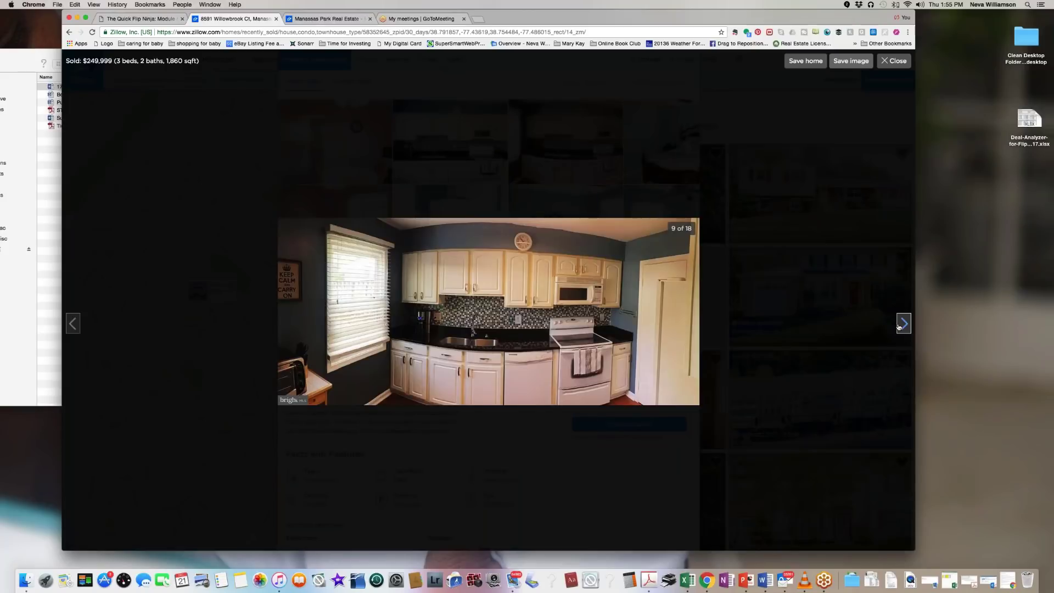
pyautogui.click(898, 327)
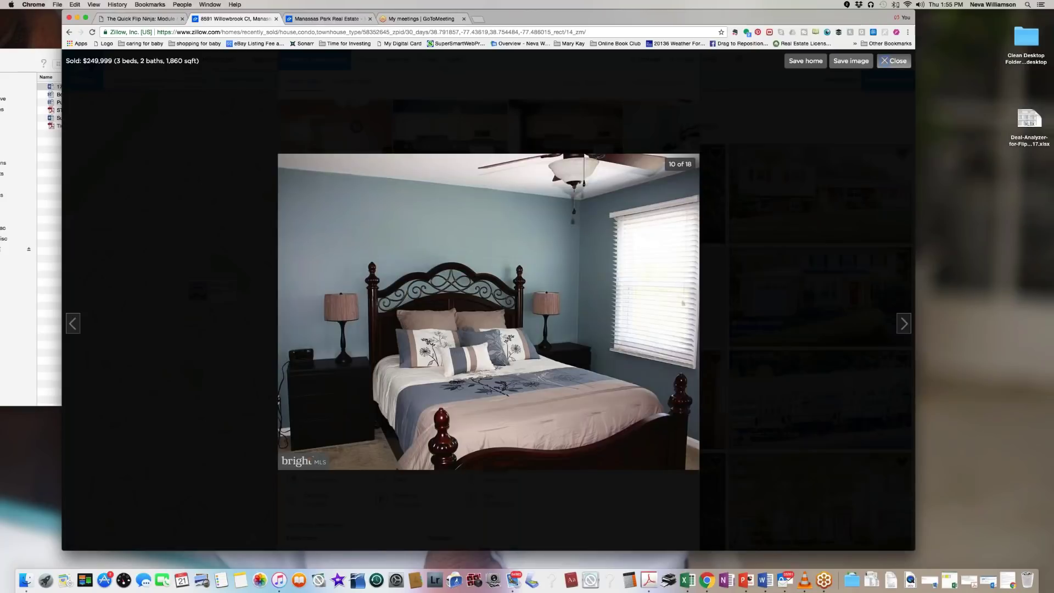
pyautogui.click(893, 61)
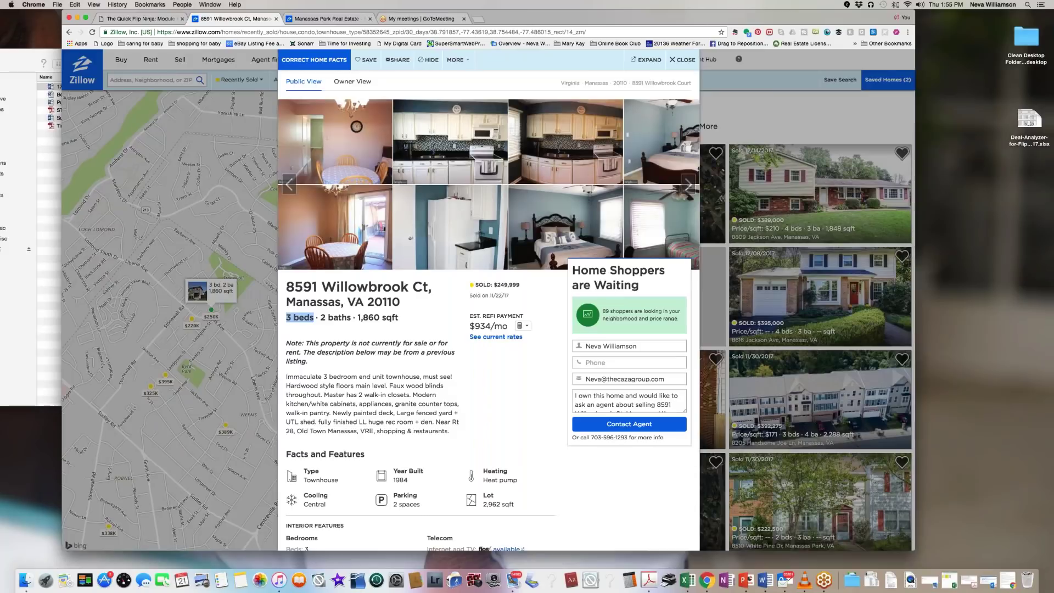
pyautogui.click(245, 197)
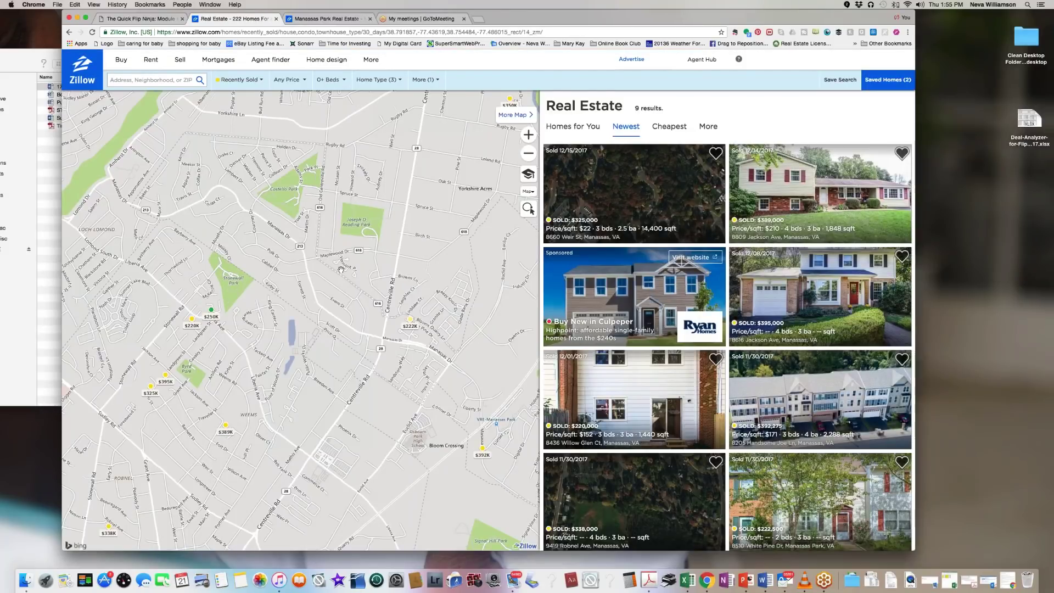
# Step: Adjust the map zoom around Manassas to show 29 sold homes and open the $220K home
pyautogui.scroll(-5, 340, 269)
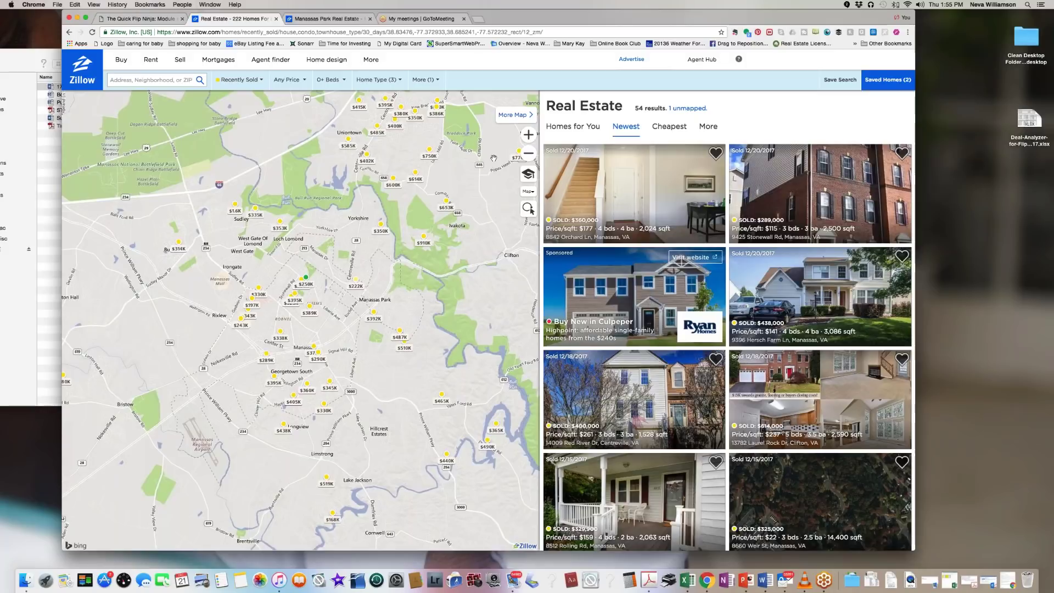
pyautogui.click(528, 136)
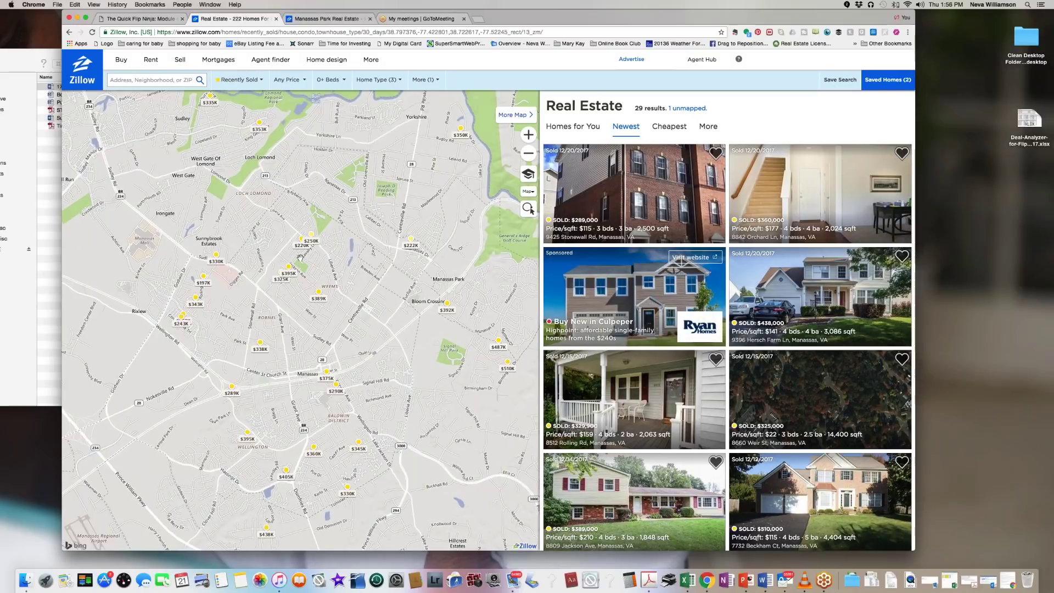
pyautogui.click(302, 238)
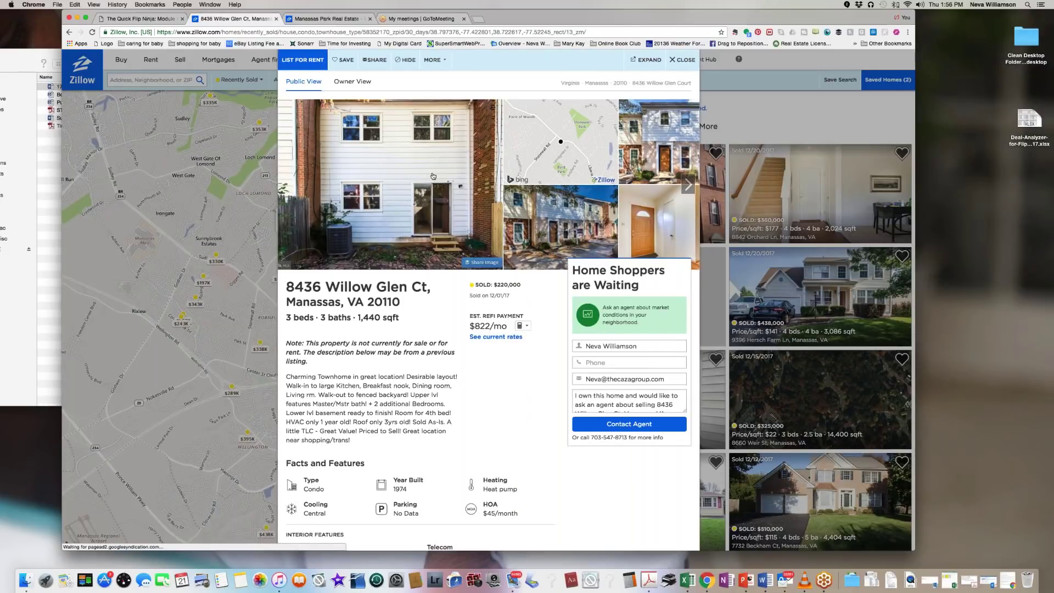
pyautogui.scroll(-1, 379, 194)
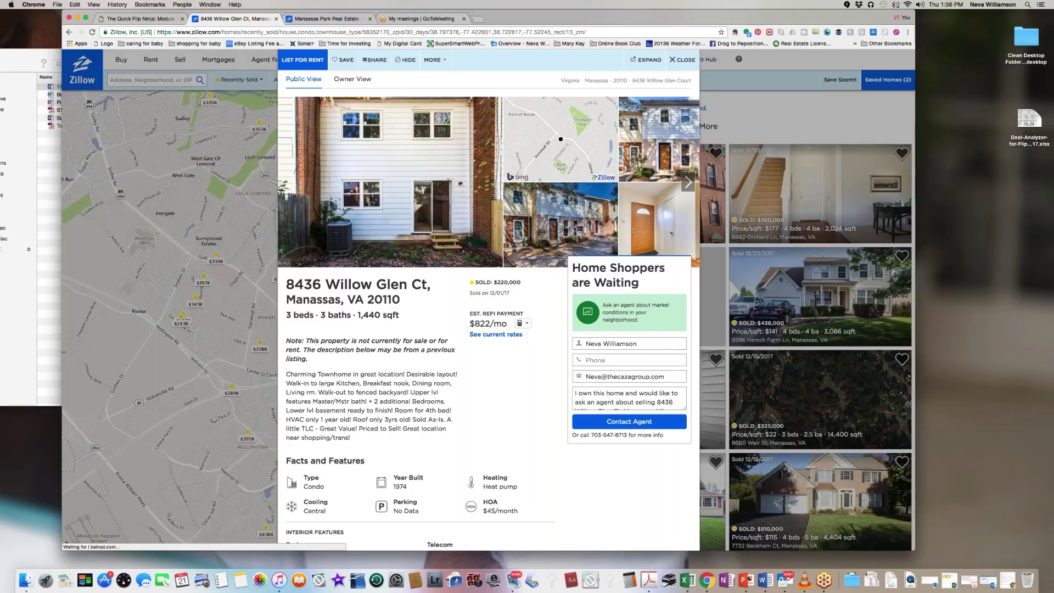
pyautogui.click(464, 188)
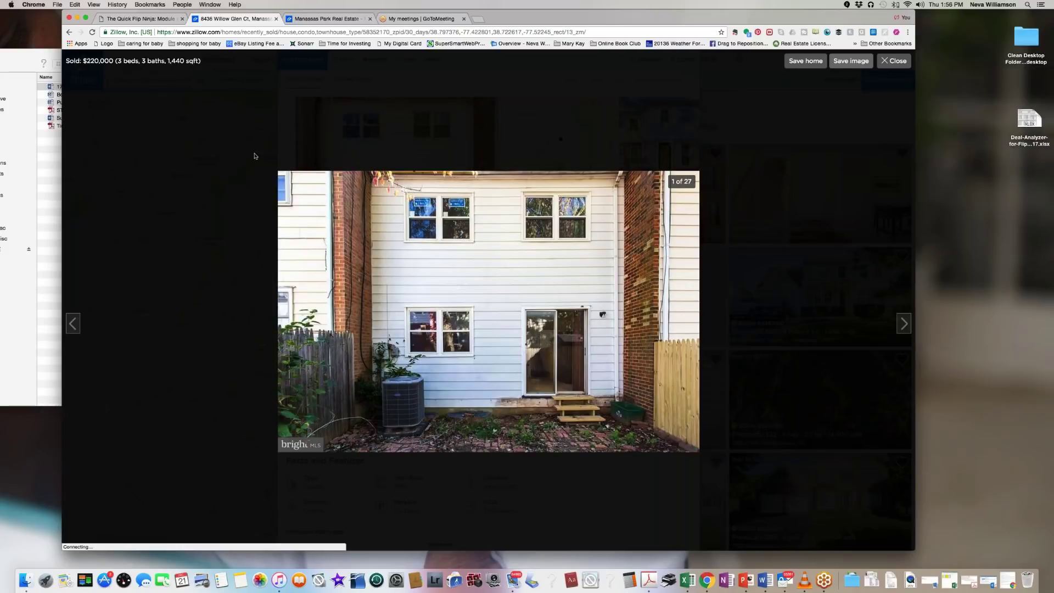
pyautogui.click(904, 329)
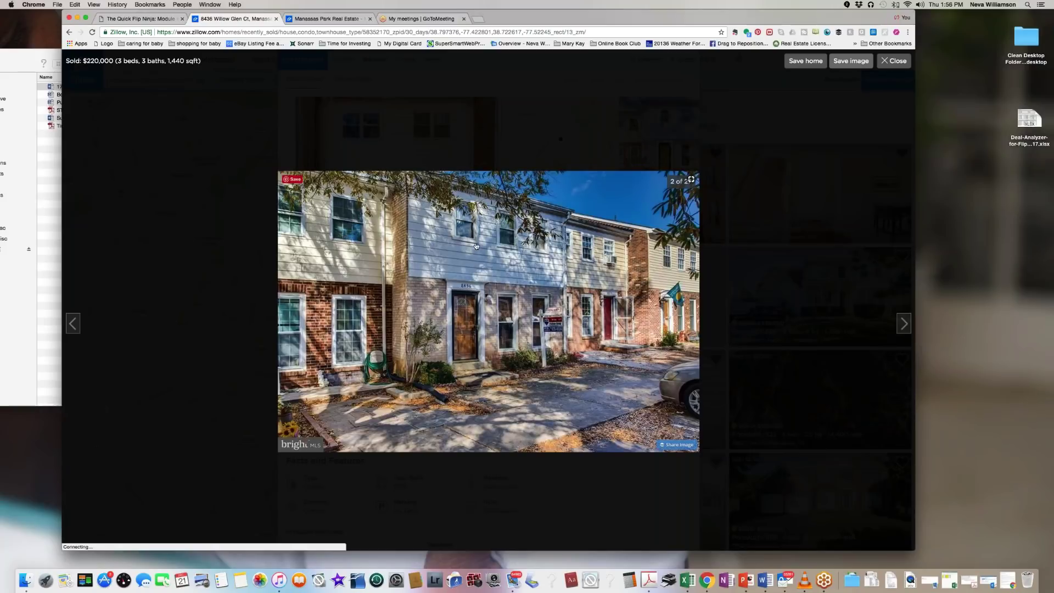
pyautogui.click(903, 328)
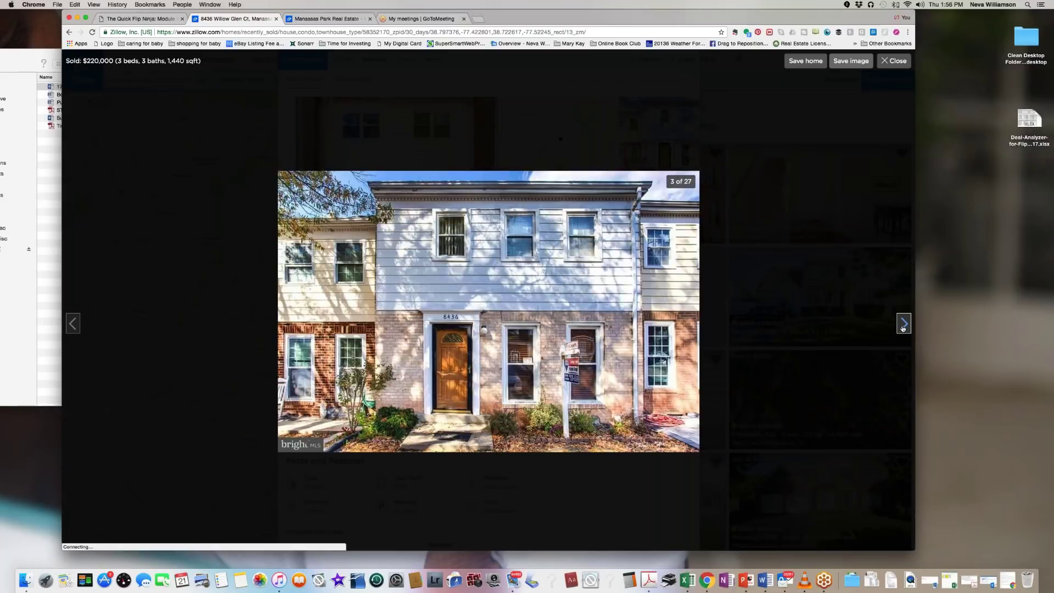
pyautogui.click(903, 329)
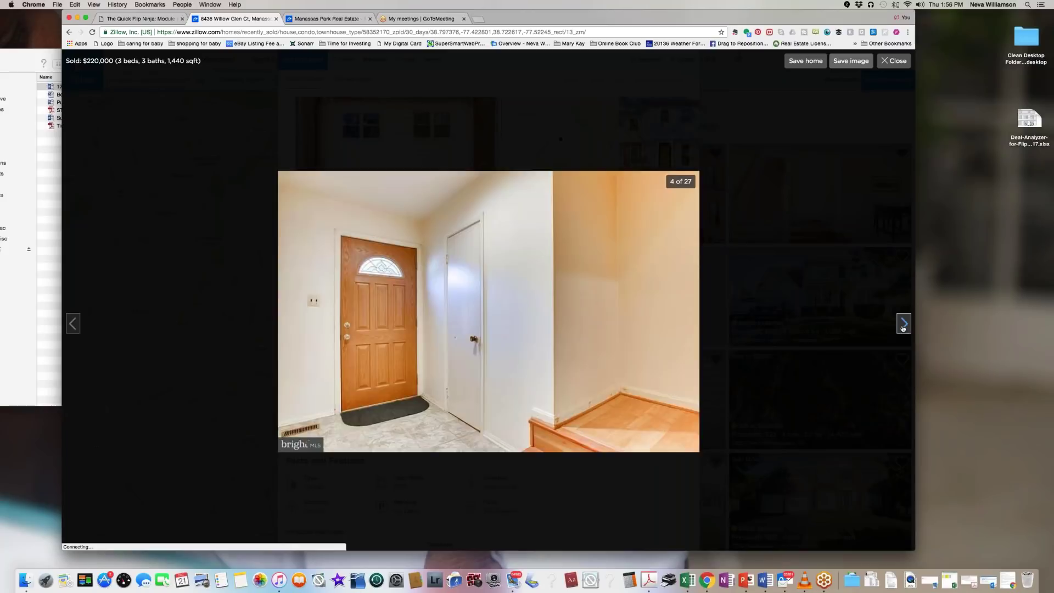
pyautogui.click(903, 328)
pyautogui.click(903, 328)
pyautogui.click(903, 329)
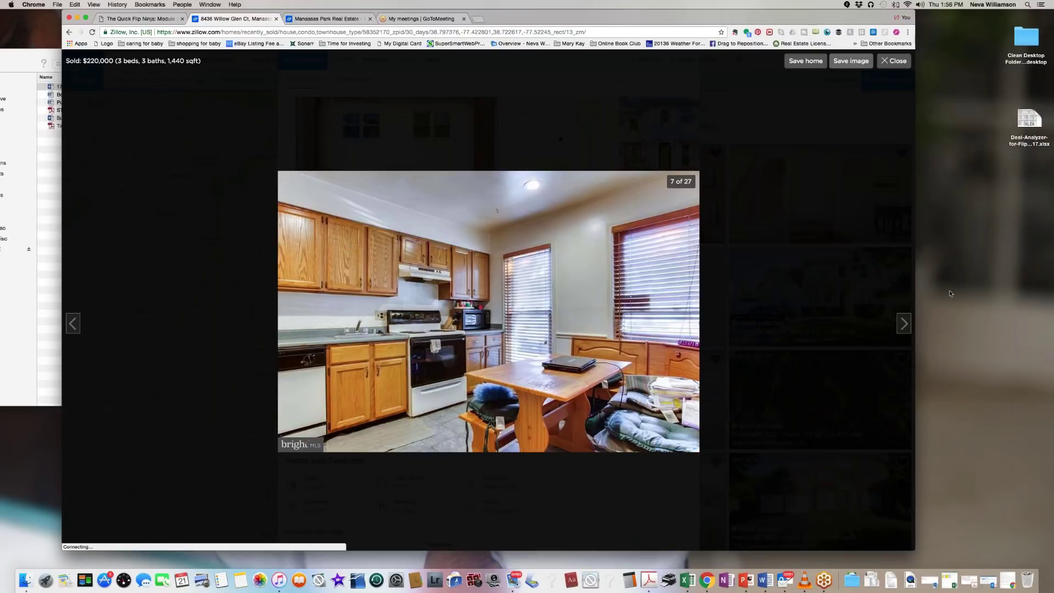
# Step: Page through the remaining Willow Glen Ct photos from the dining nook, then close the viewer and listing
pyautogui.click(904, 331)
pyautogui.click(904, 331)
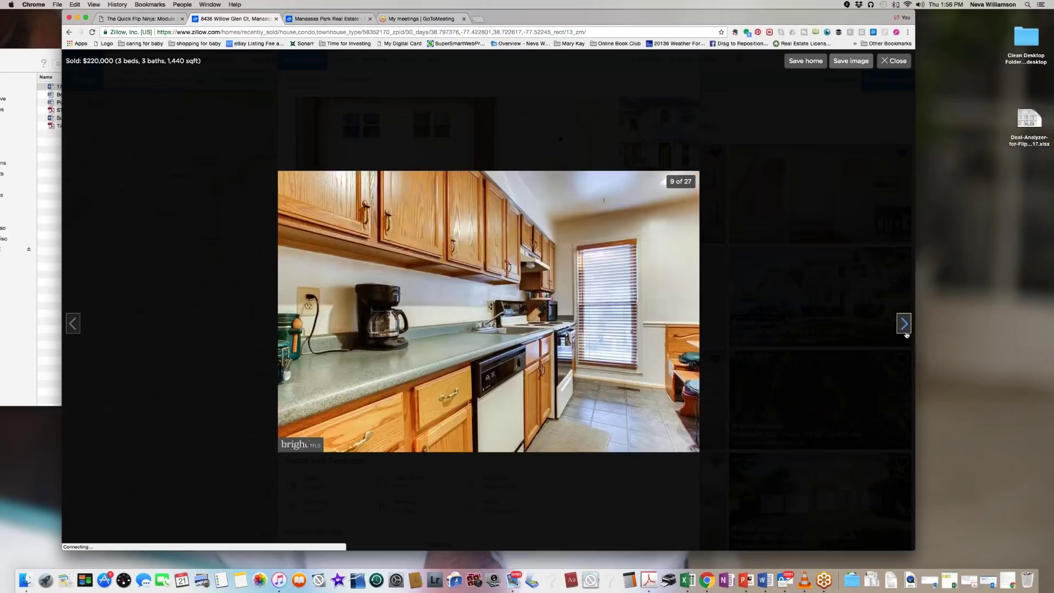
pyautogui.click(905, 334)
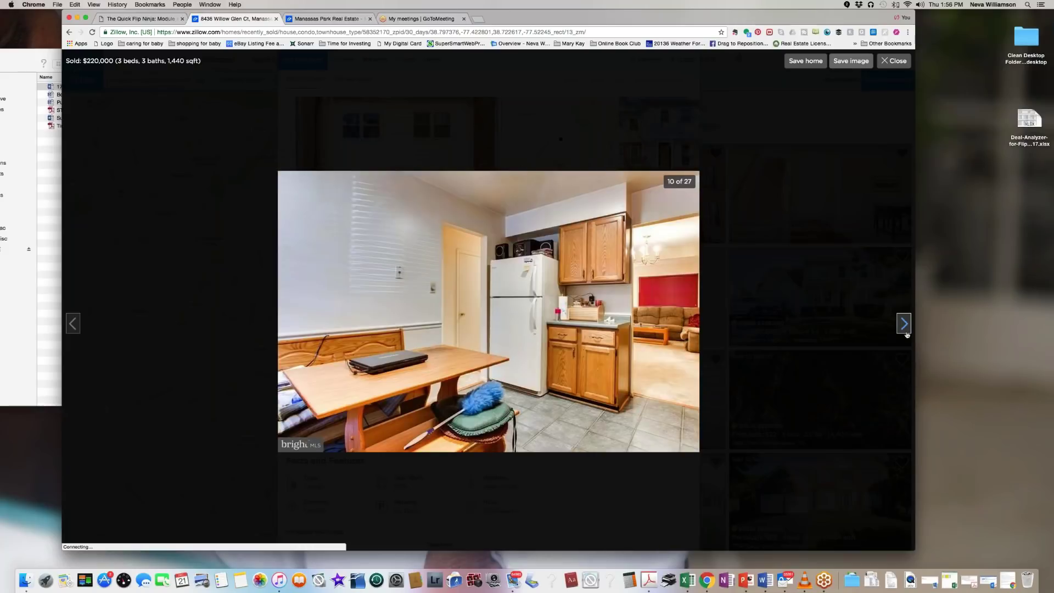
pyautogui.click(906, 334)
pyautogui.click(906, 334)
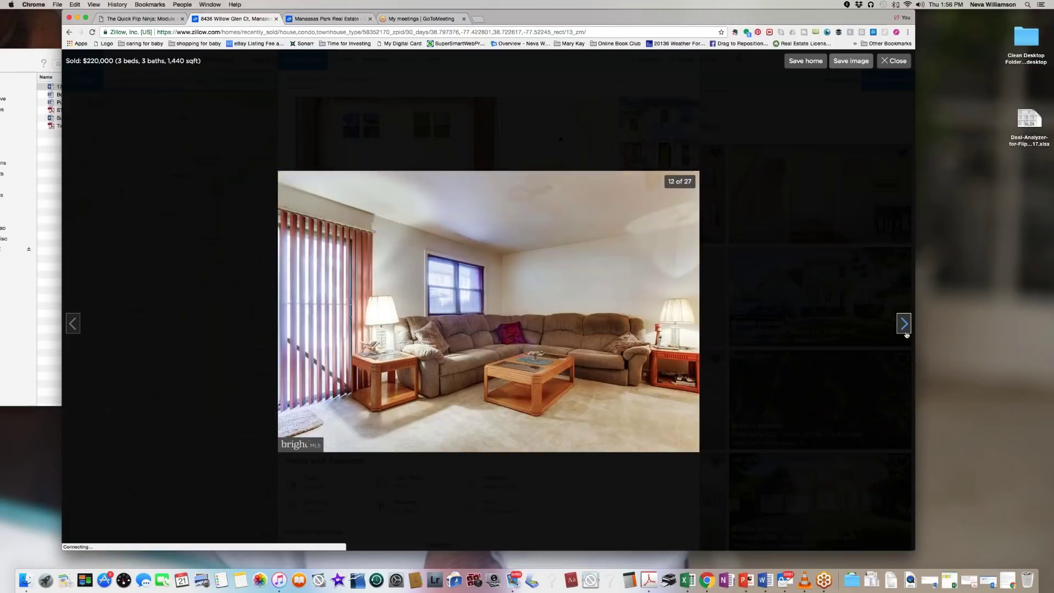
pyautogui.click(905, 334)
pyautogui.click(905, 335)
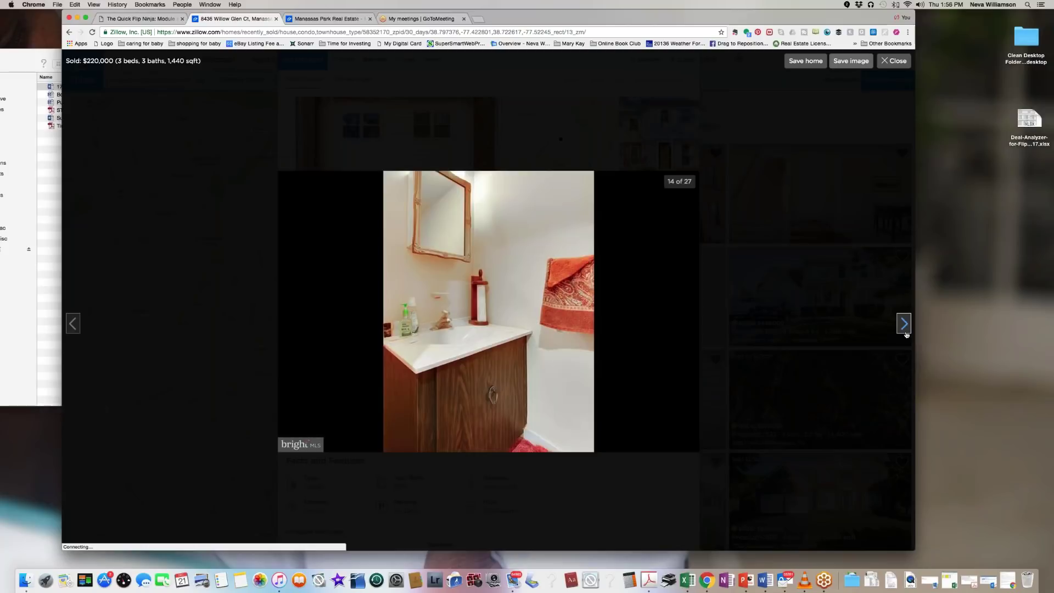
pyautogui.click(906, 334)
pyautogui.click(906, 334)
pyautogui.click(906, 334)
pyautogui.click(905, 334)
pyautogui.click(906, 335)
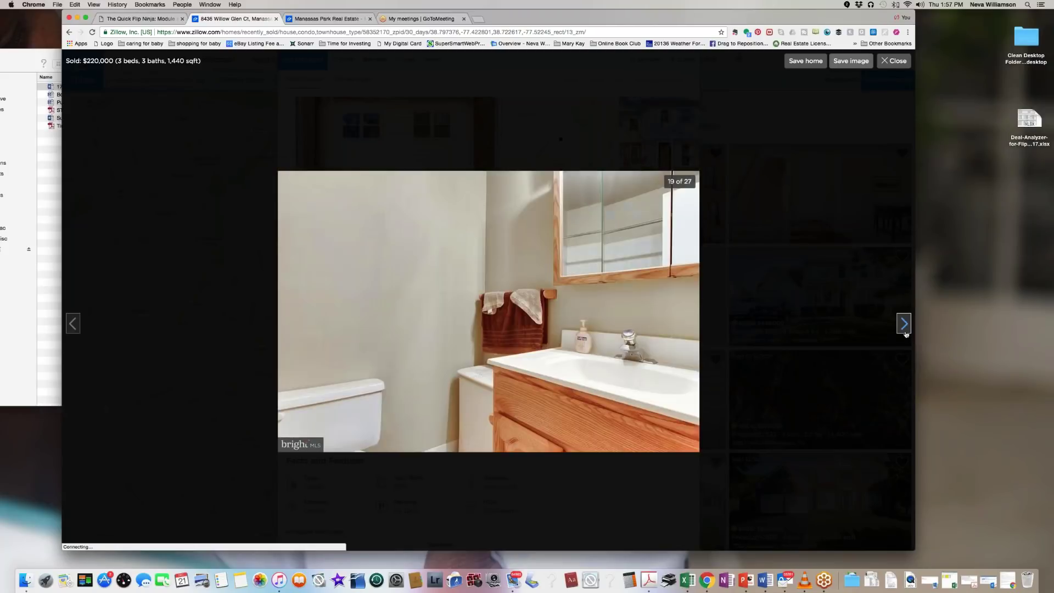
pyautogui.click(906, 334)
pyautogui.click(905, 334)
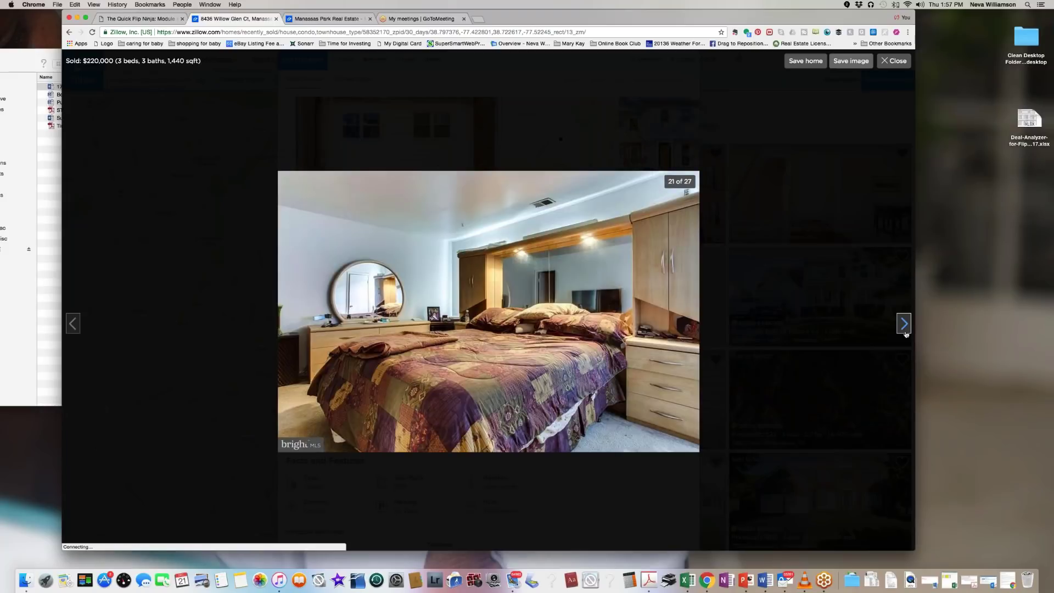
pyautogui.click(906, 334)
pyautogui.click(895, 60)
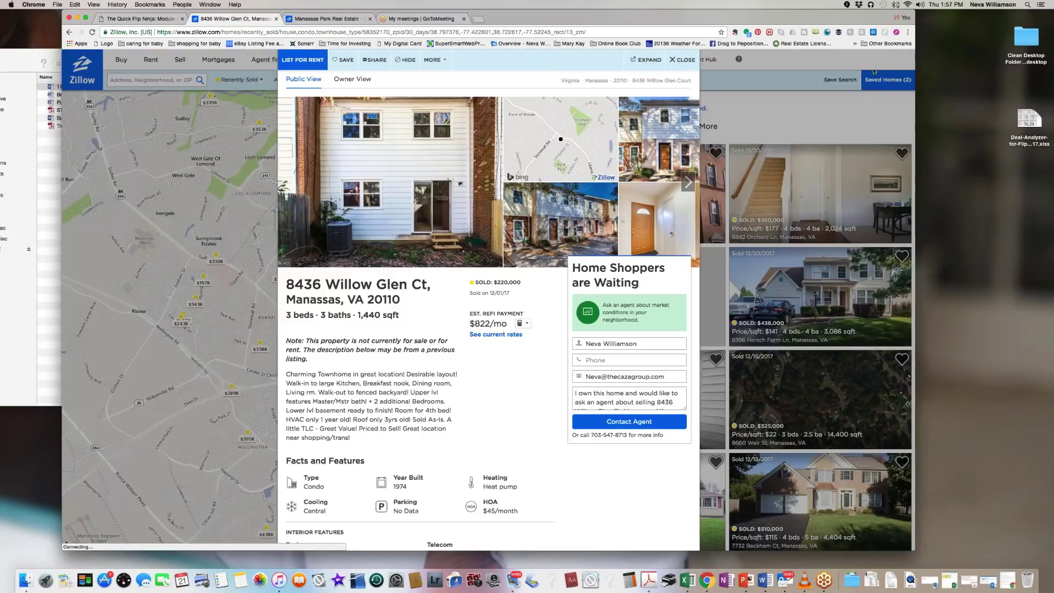
pyautogui.click(681, 60)
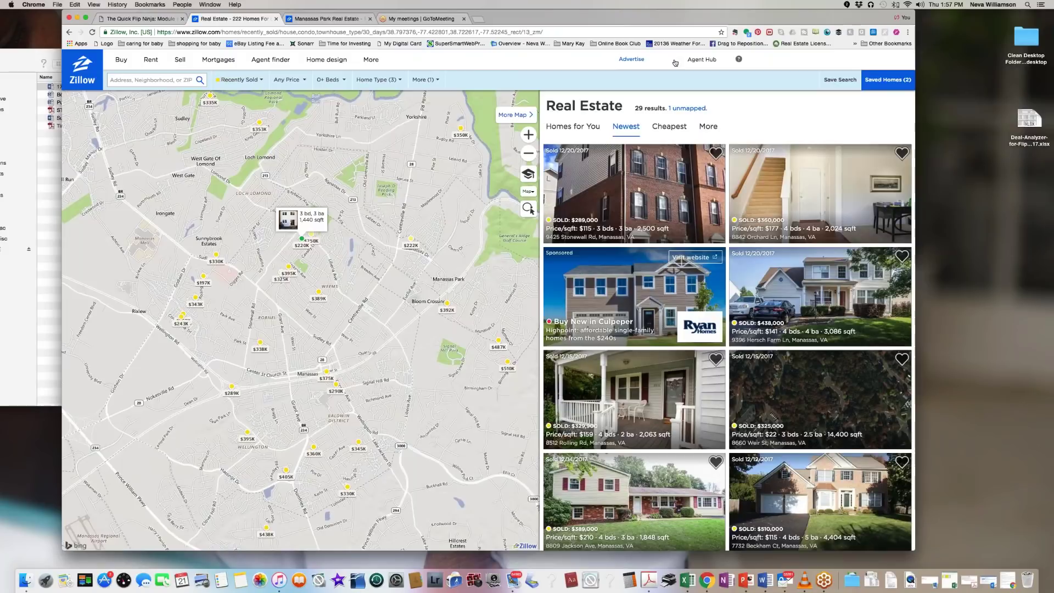
pyautogui.click(313, 237)
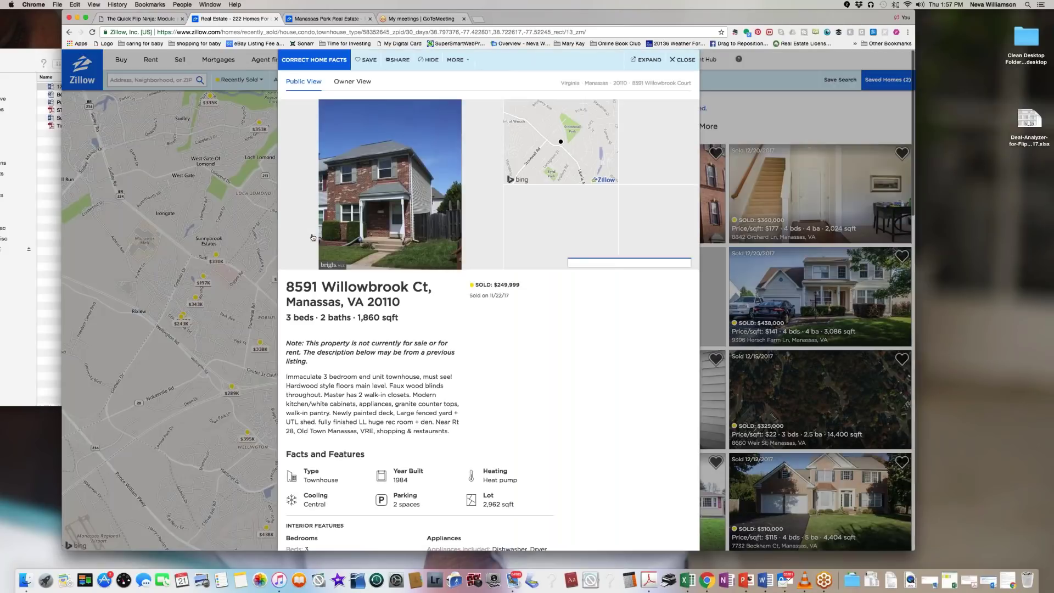
pyautogui.click(620, 231)
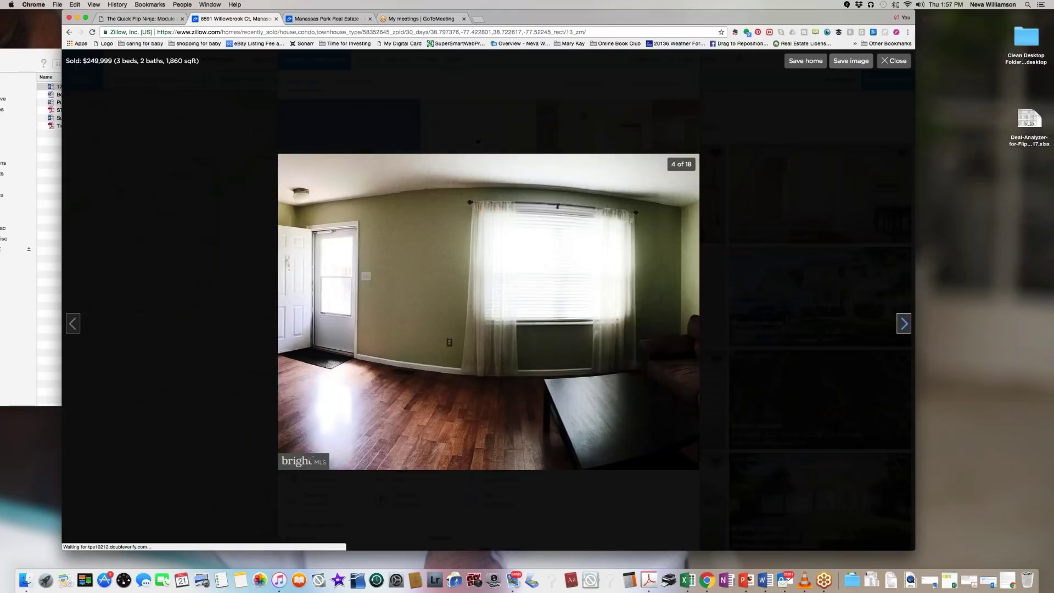
pyautogui.click(903, 323)
pyautogui.click(903, 323)
pyautogui.click(903, 323)
pyautogui.click(903, 323)
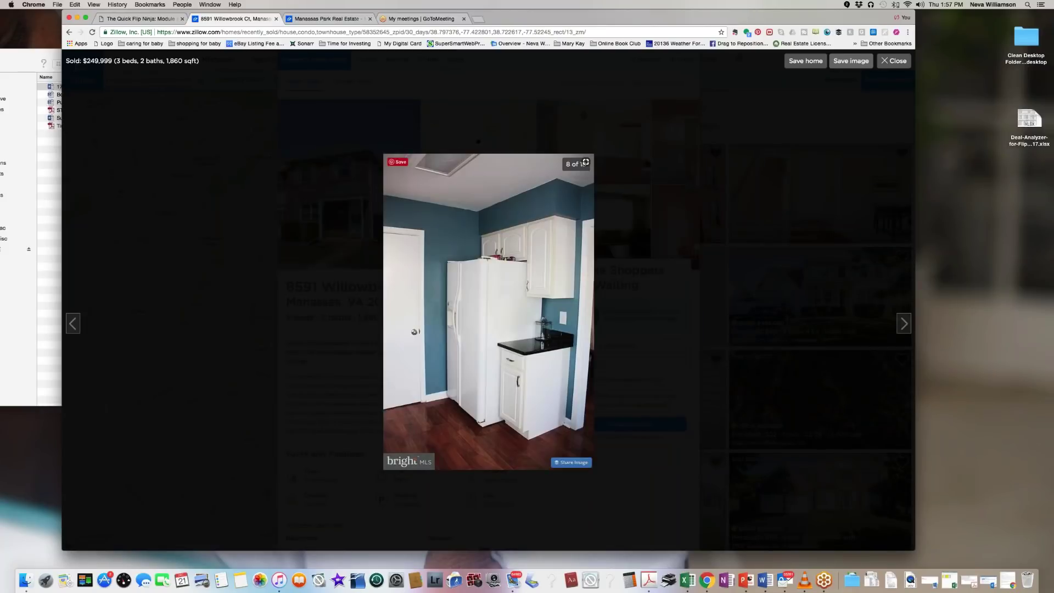
pyautogui.click(71, 323)
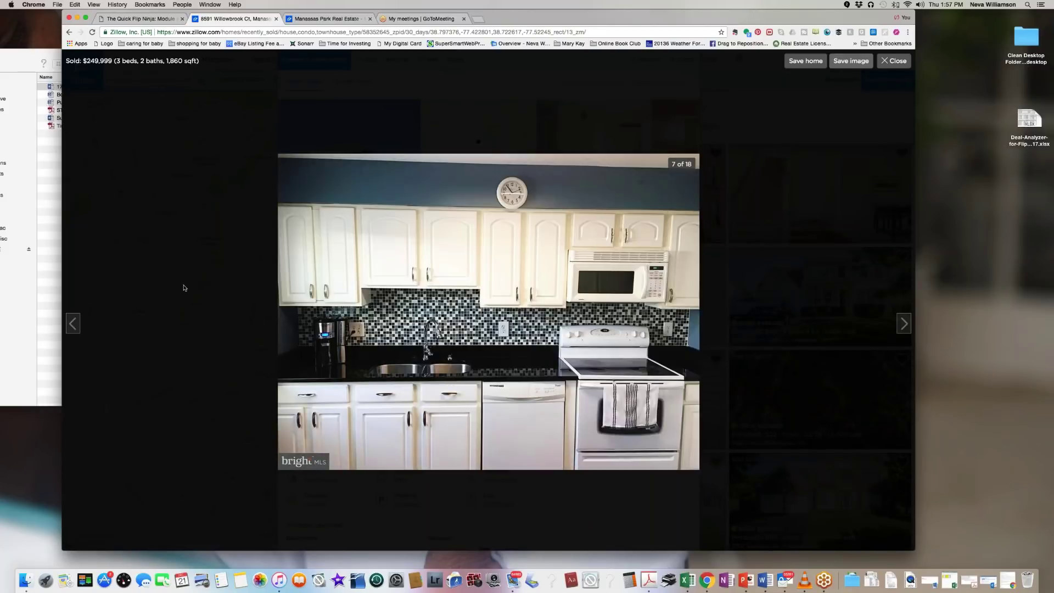
pyautogui.click(903, 323)
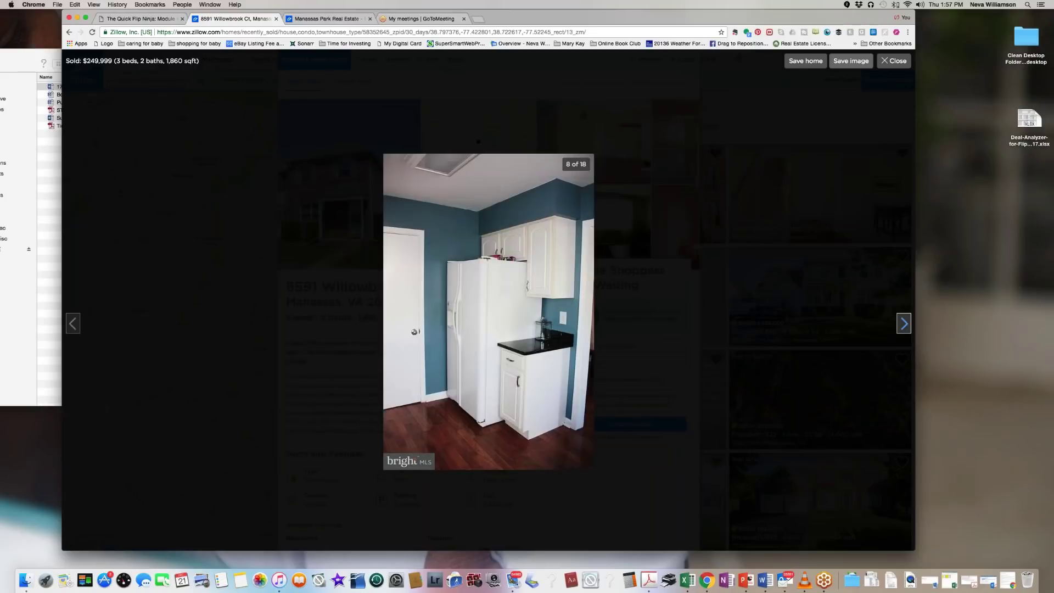
pyautogui.click(884, 61)
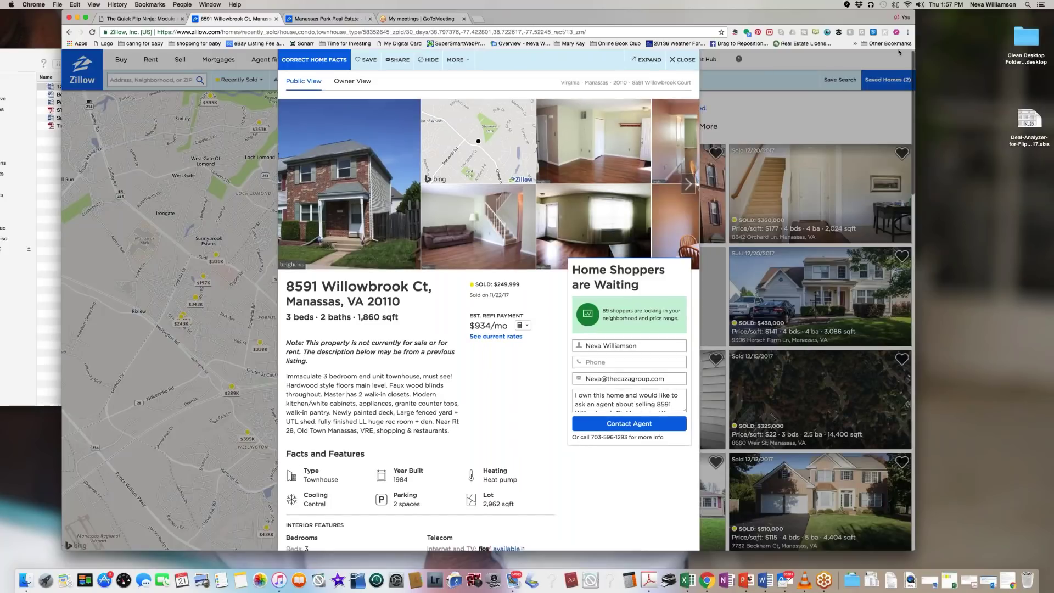
pyautogui.click(672, 60)
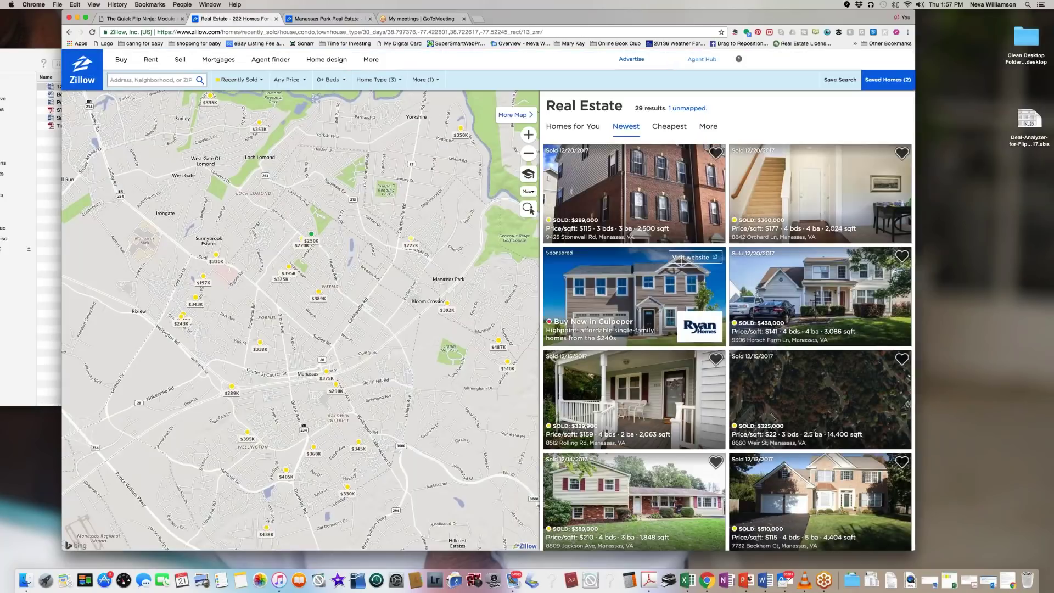
pyautogui.click(235, 80)
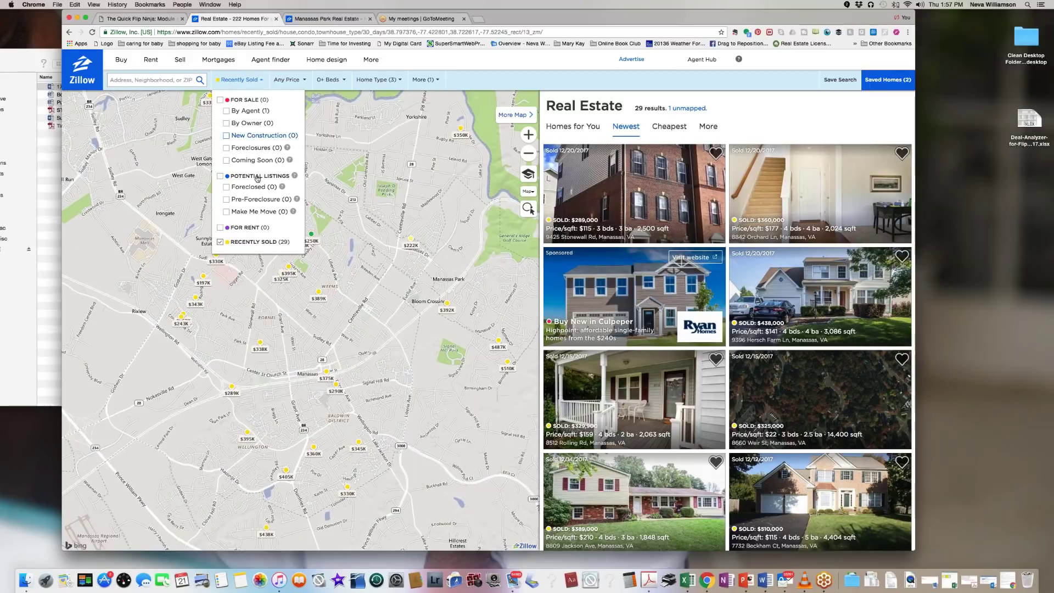
# Step: Swap recently sold homes for potential listings, limited to 90 days on Zillow, giving 16 Manassas results
pyautogui.click(220, 177)
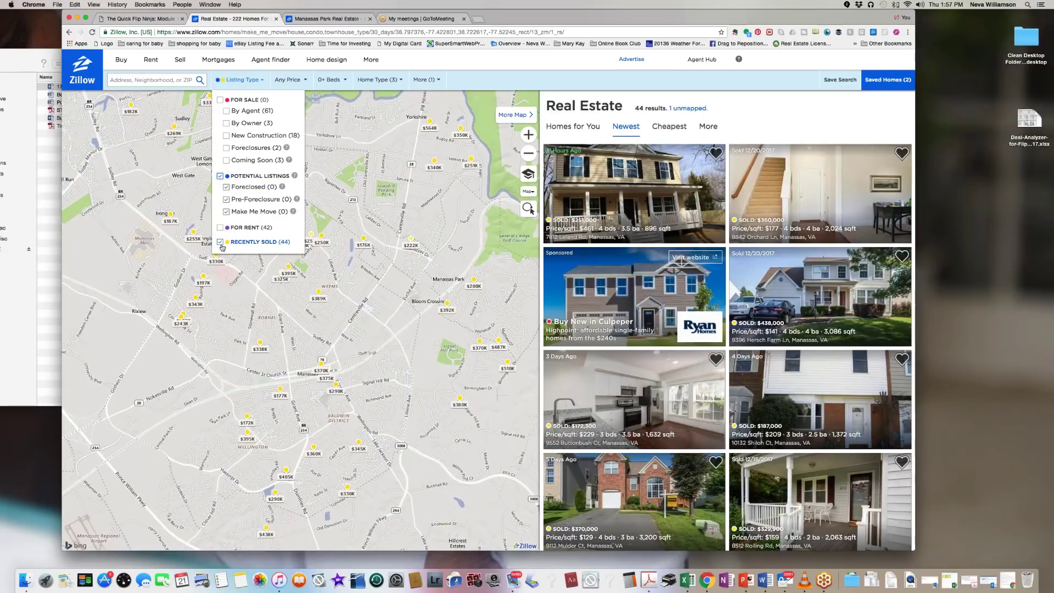
pyautogui.click(221, 243)
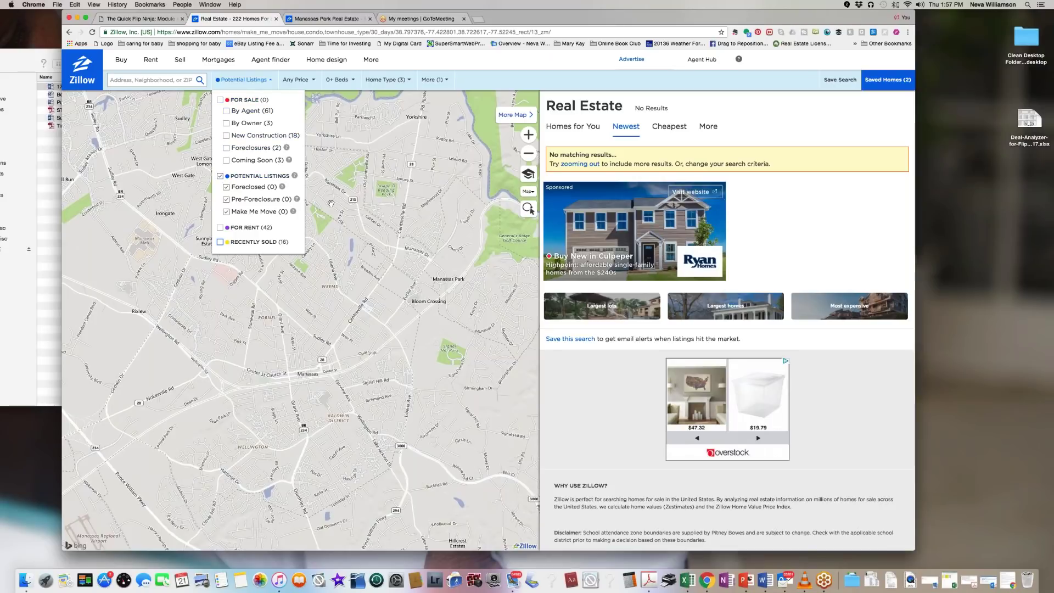
pyautogui.click(435, 80)
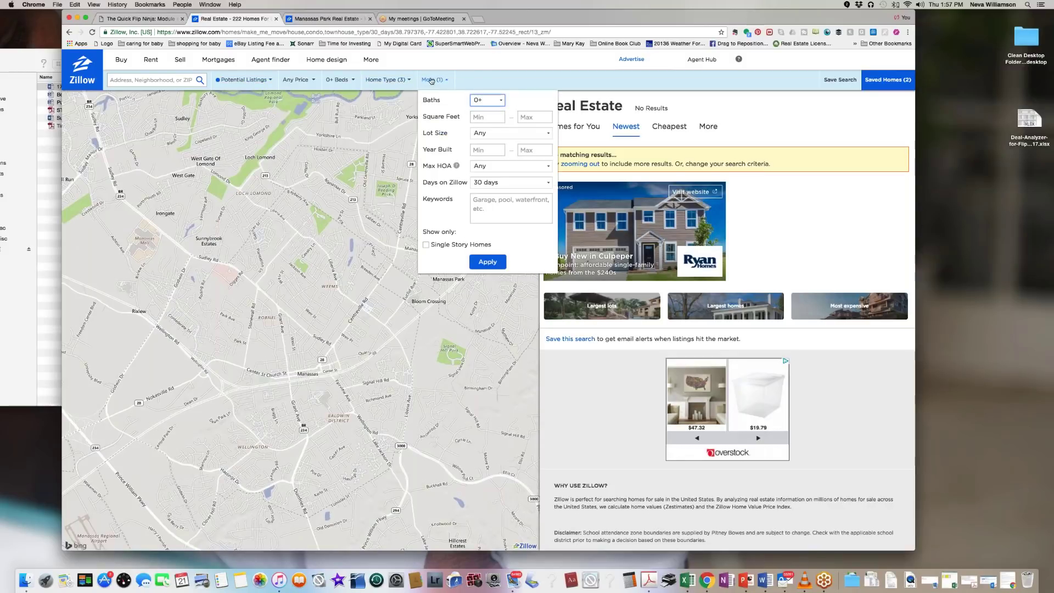
pyautogui.click(548, 183)
pyautogui.click(486, 276)
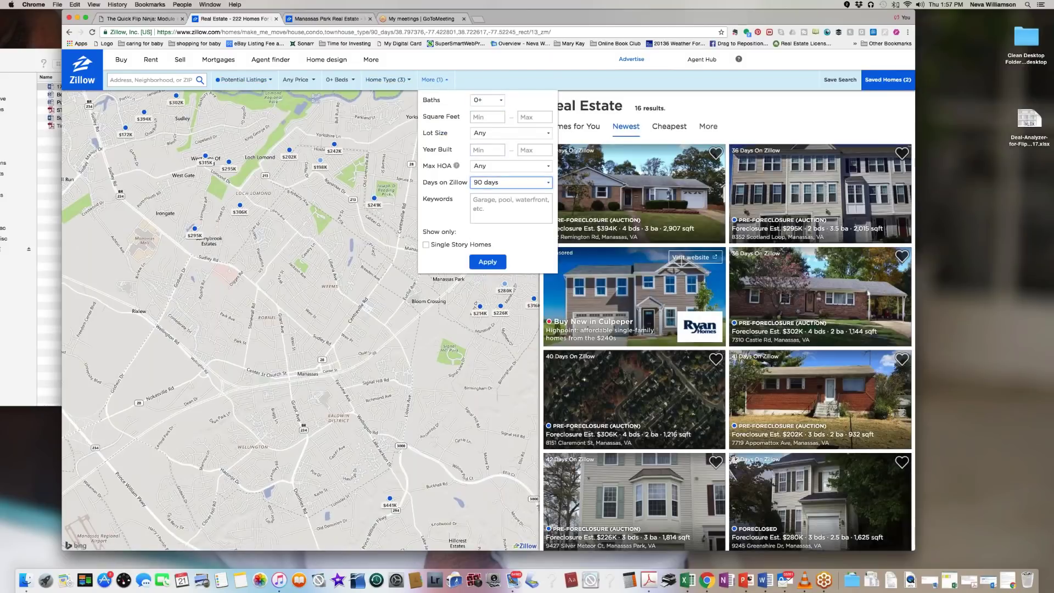
pyautogui.click(240, 80)
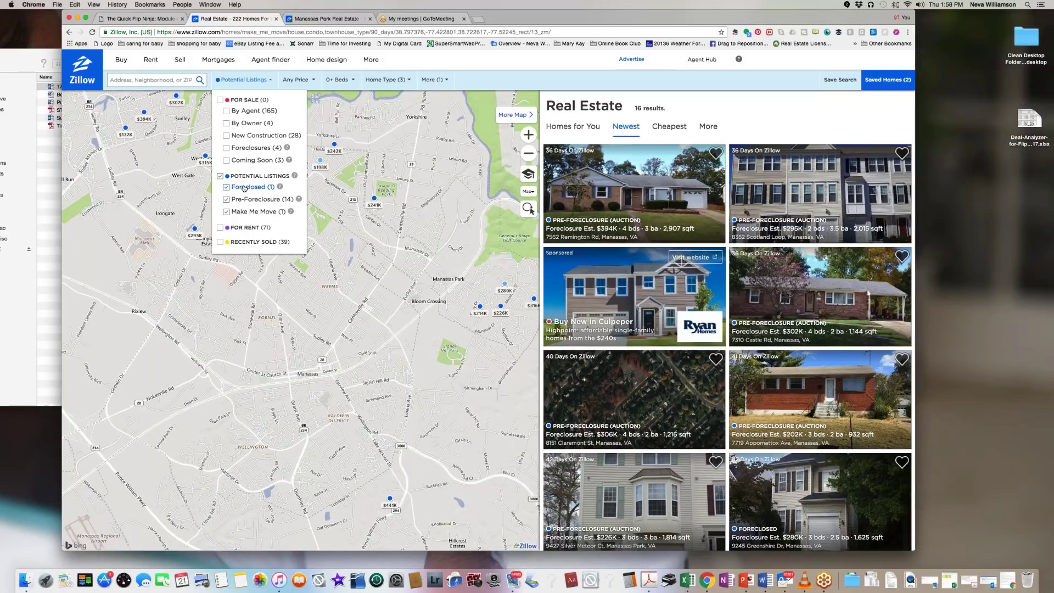
# Step: Keep Pre-Foreclosure checked and uncheck Make Me Move and Foreclosed, leaving 15 Manassas results
pyautogui.click(259, 203)
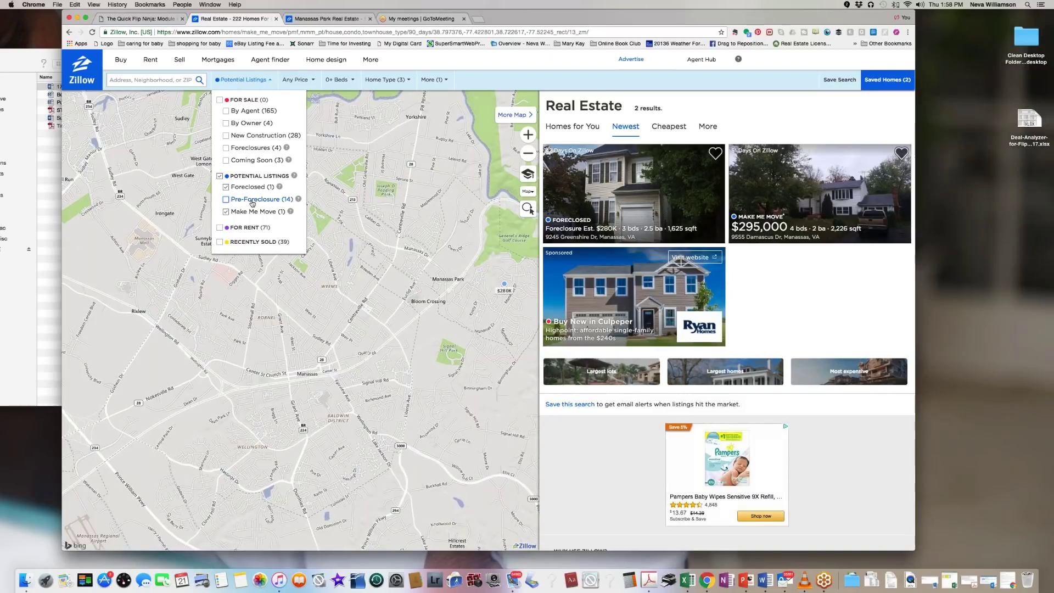
pyautogui.click(252, 202)
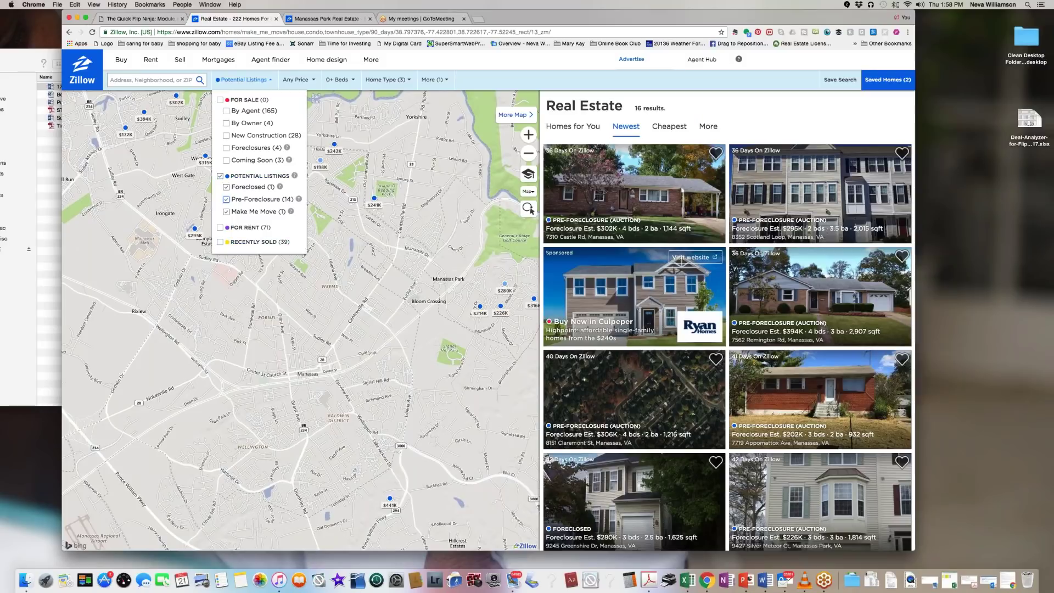
pyautogui.click(227, 211)
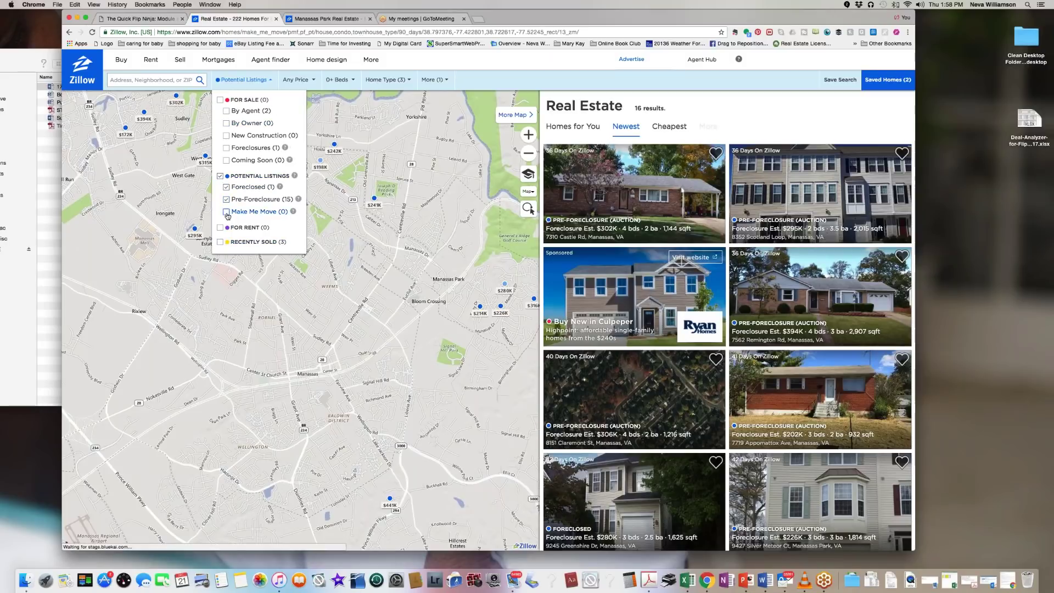
pyautogui.click(226, 186)
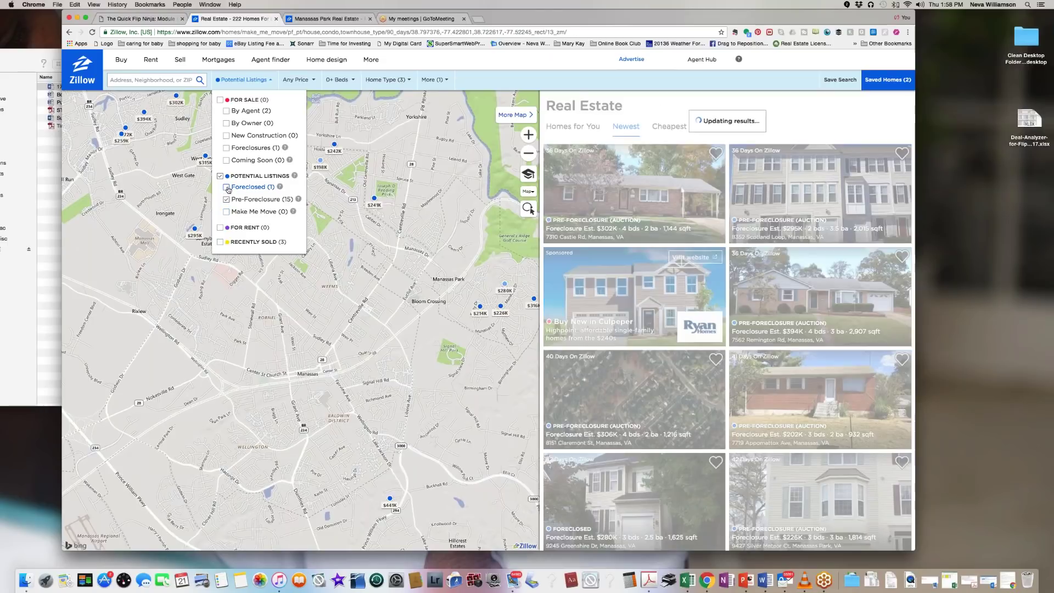
pyautogui.click(371, 148)
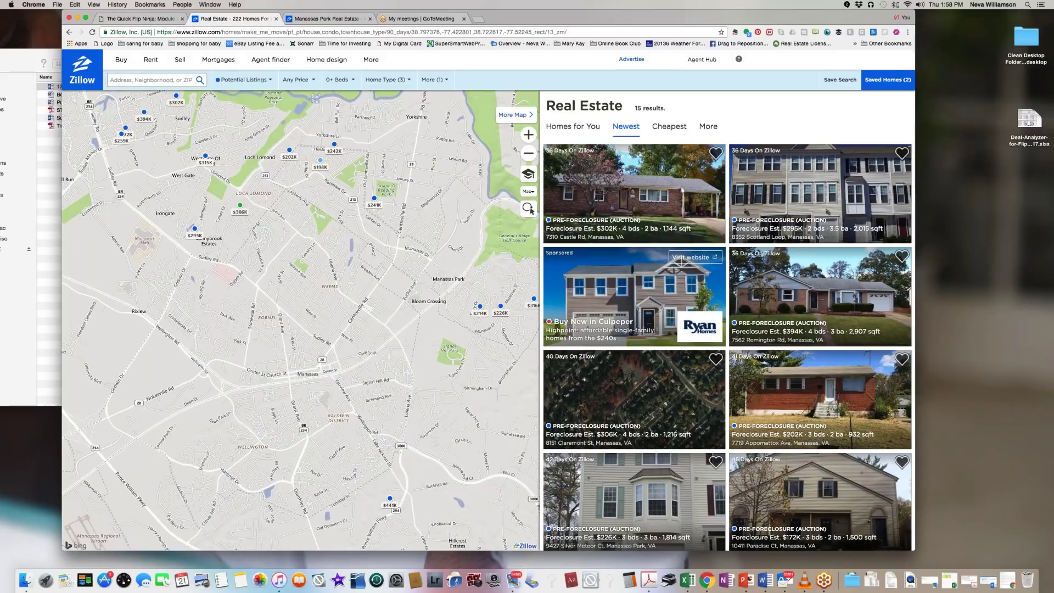
pyautogui.click(239, 204)
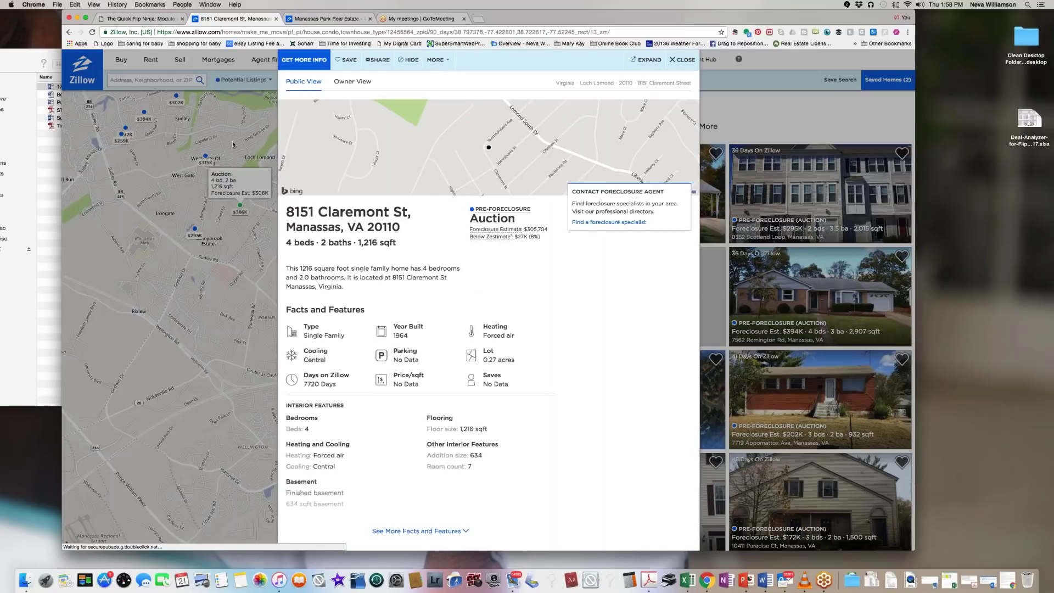
pyautogui.moveTo(533, 222); pyautogui.dragTo(486, 205)
pyautogui.click(566, 300)
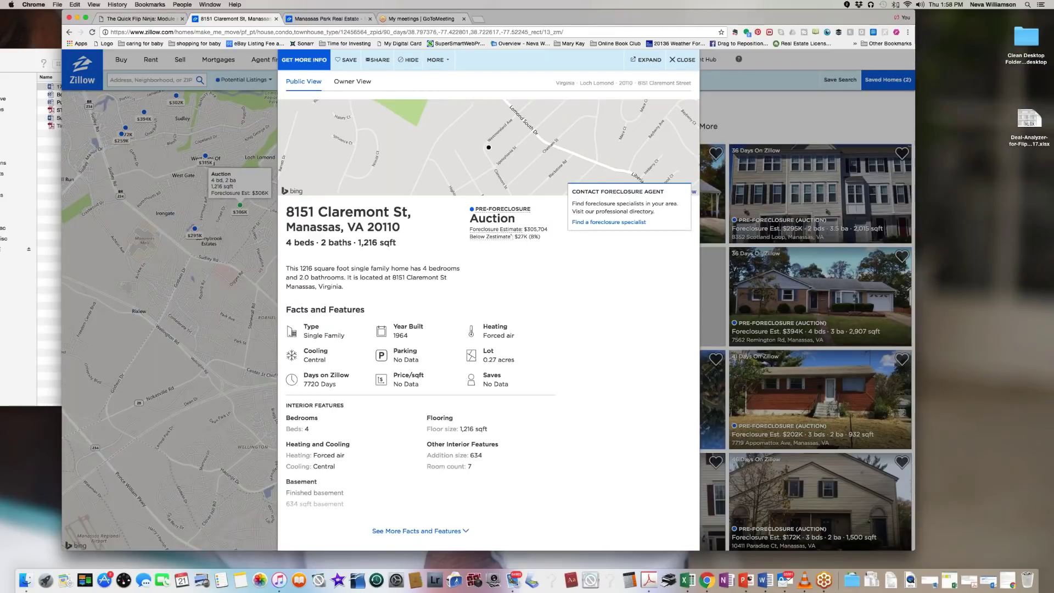
pyautogui.doubleClick(520, 219)
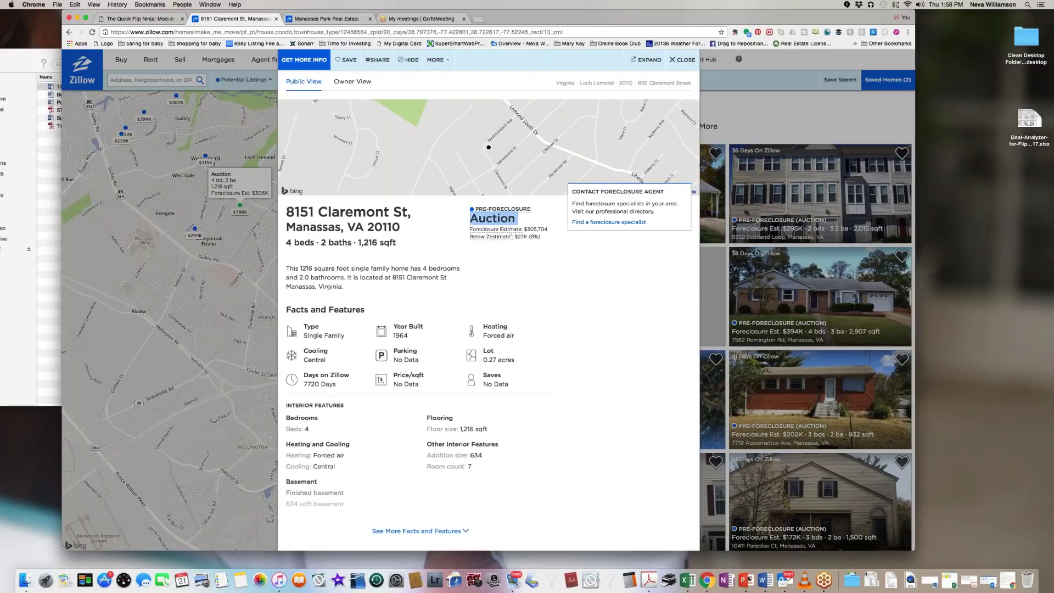
pyautogui.scroll(-5, 523, 361)
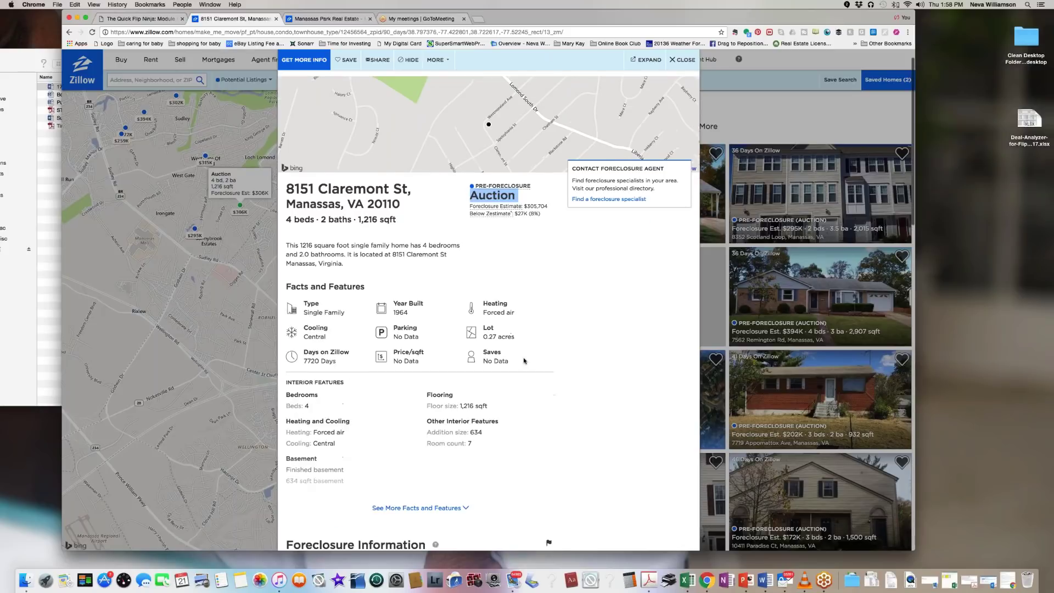
pyautogui.scroll(-5, 524, 360)
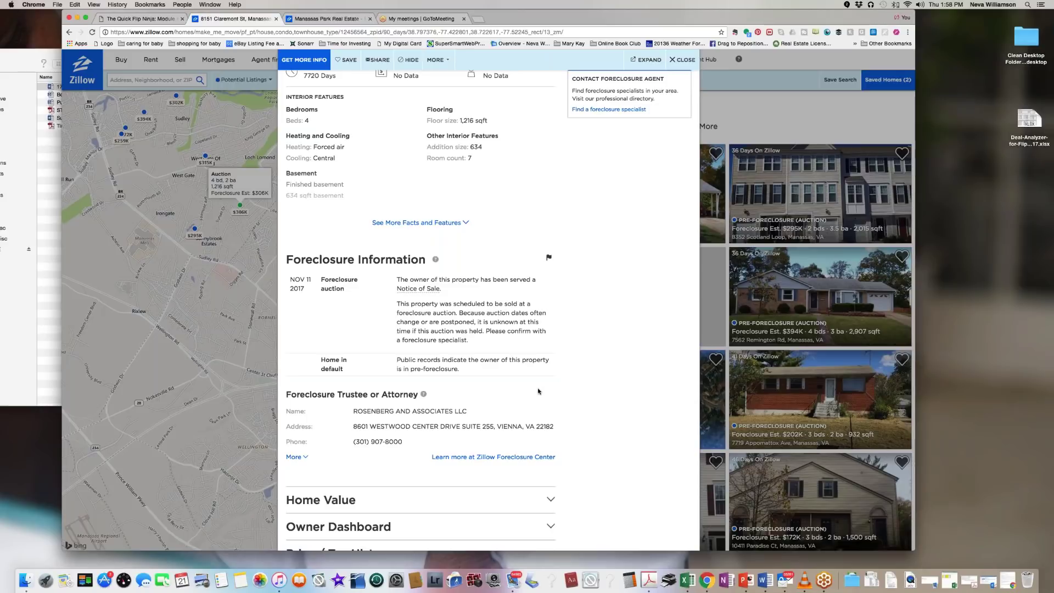
pyautogui.scroll(-3, 538, 390)
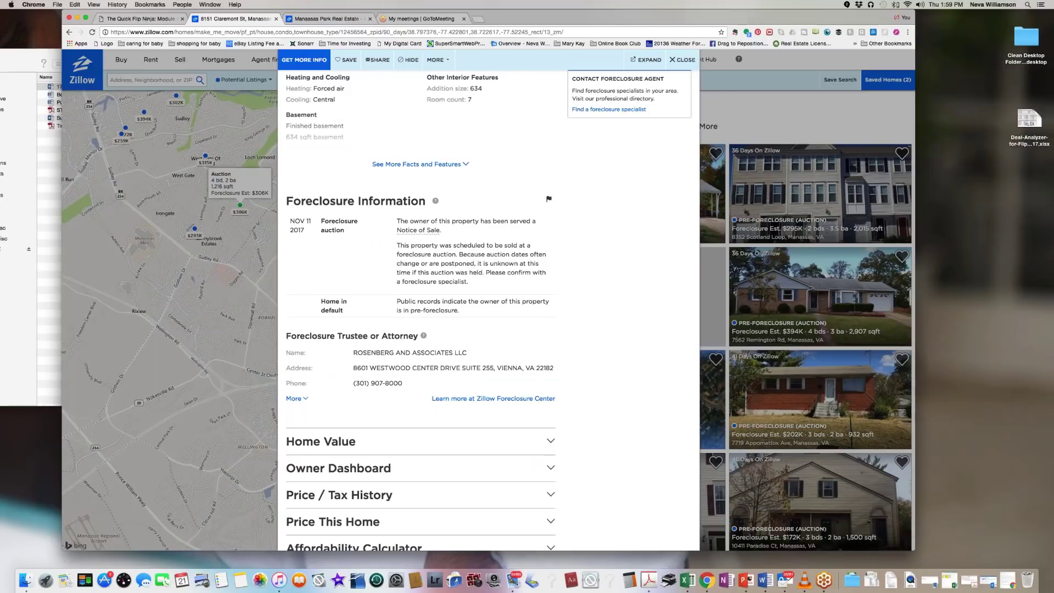
pyautogui.scroll(-1, 316, 329)
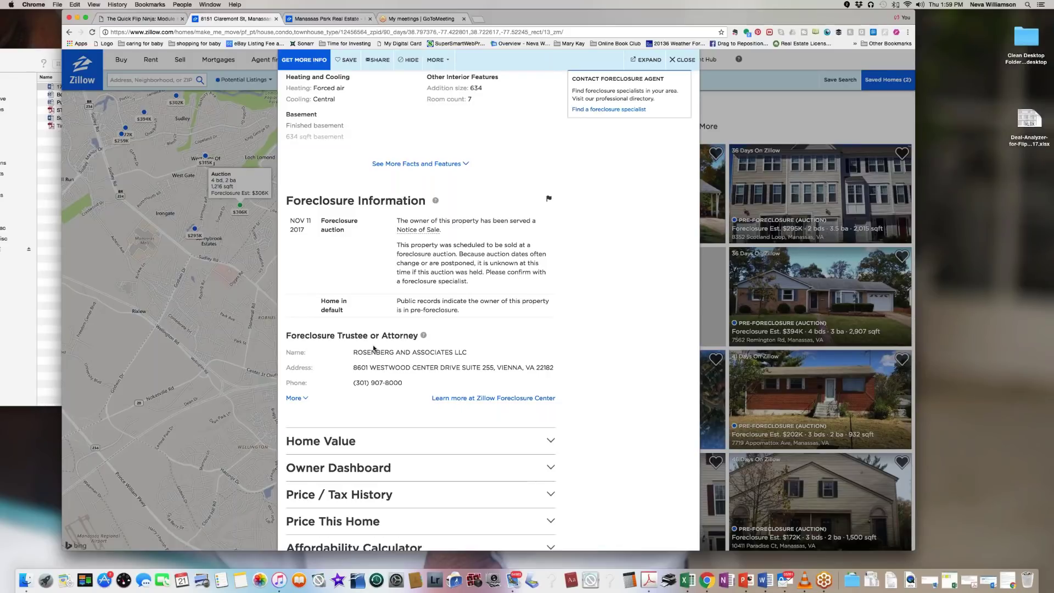
pyautogui.moveTo(403, 382); pyautogui.dragTo(353, 352)
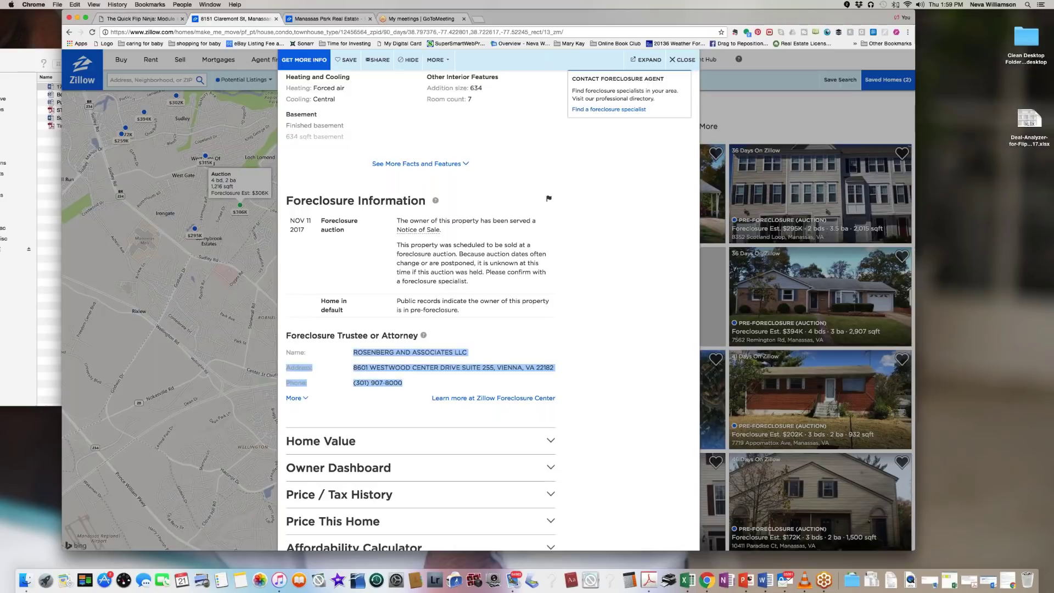
pyautogui.scroll(-5, 599, 389)
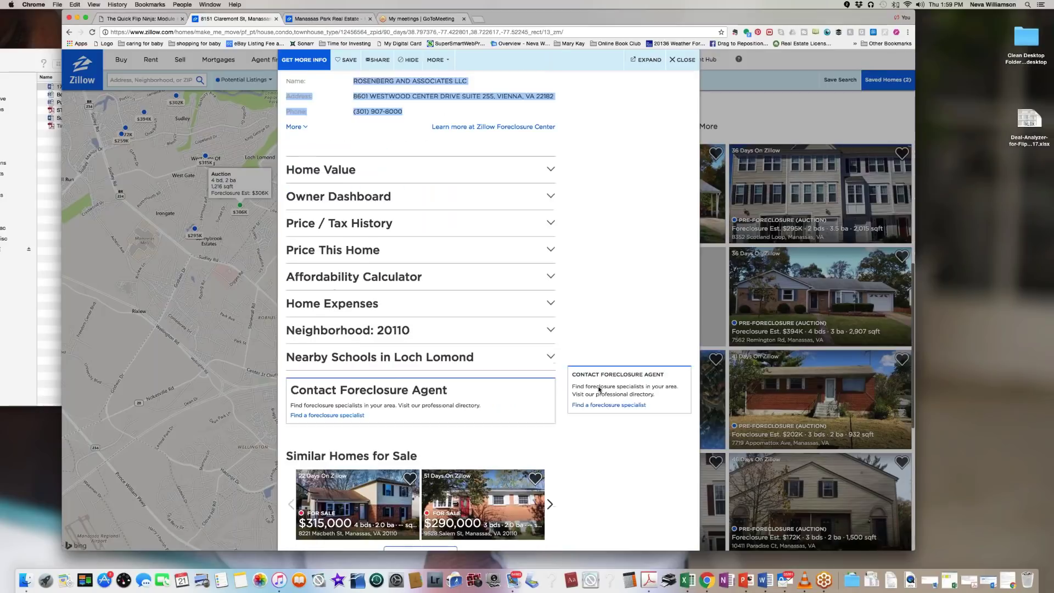
pyautogui.scroll(-1, 599, 388)
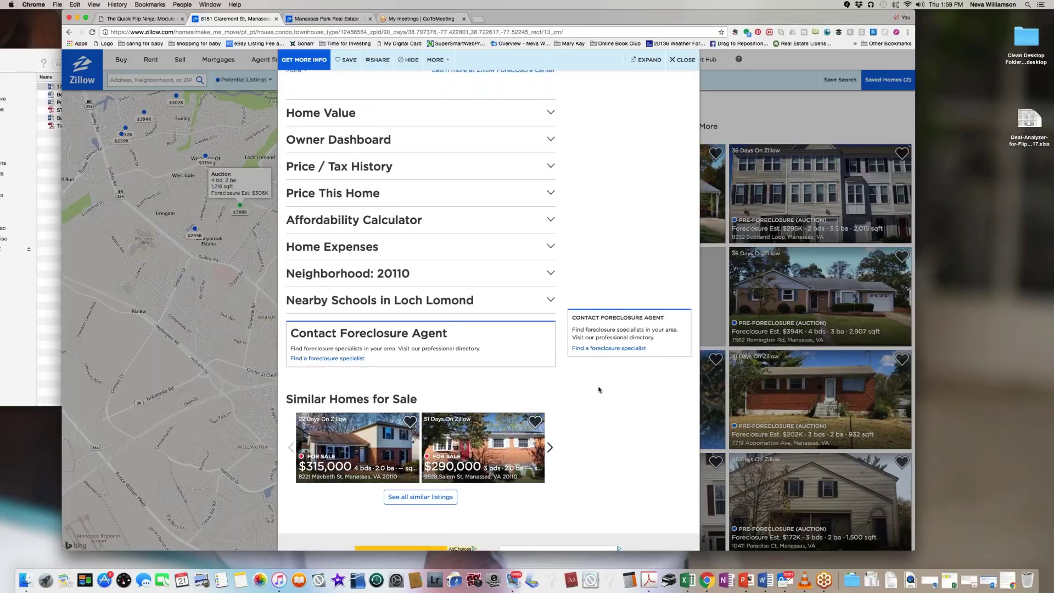
pyautogui.scroll(15, 599, 389)
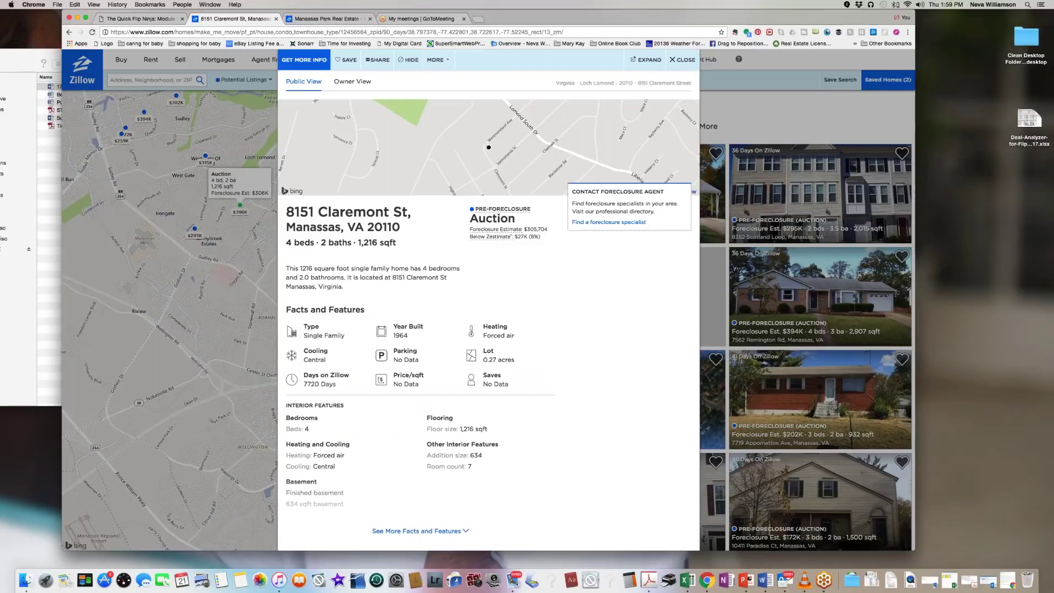
pyautogui.click(672, 60)
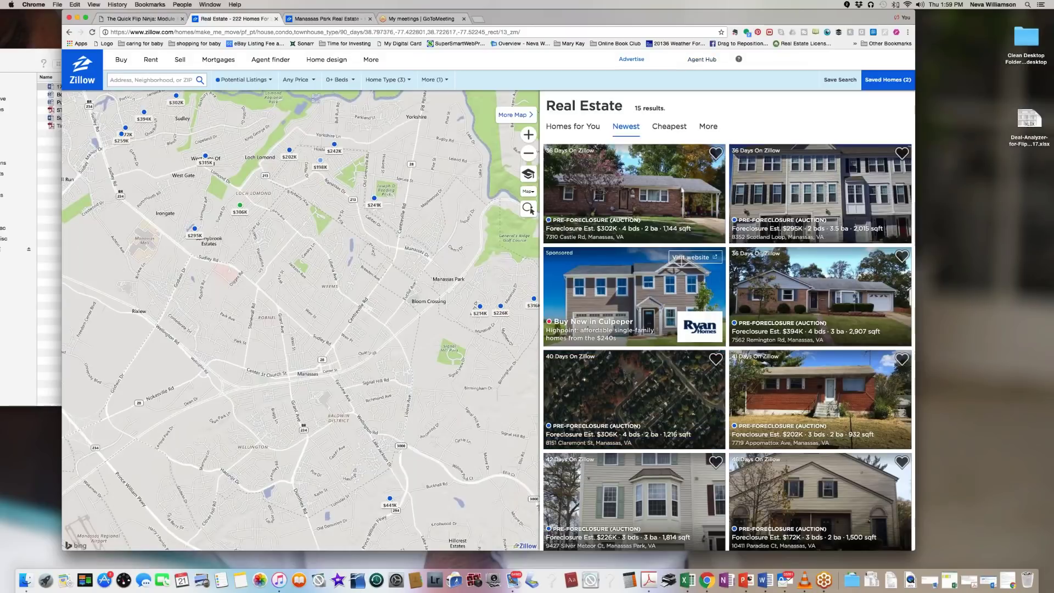
pyautogui.click(374, 199)
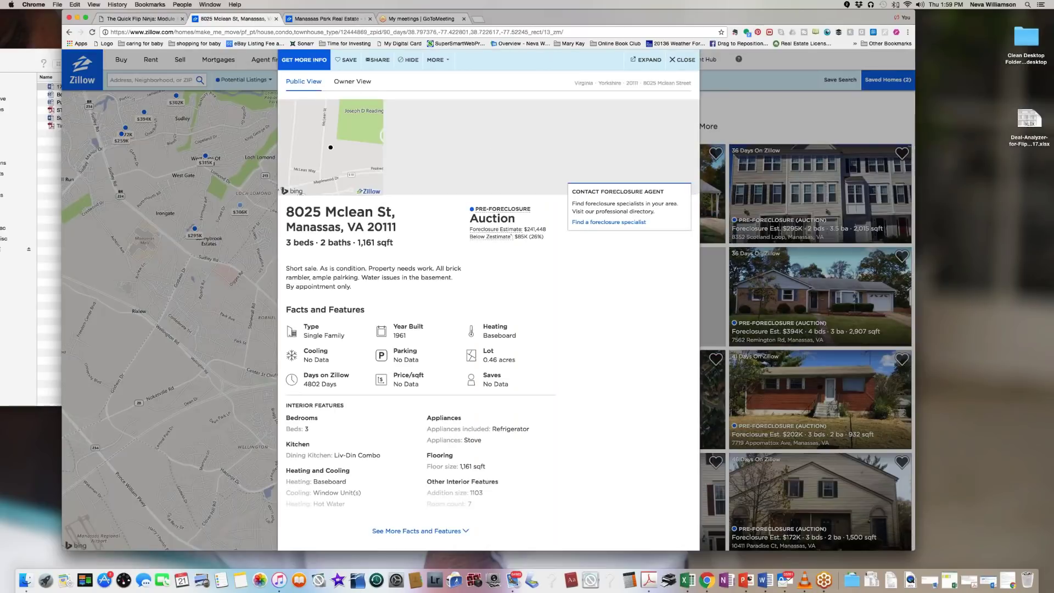
pyautogui.scroll(-5, 488, 307)
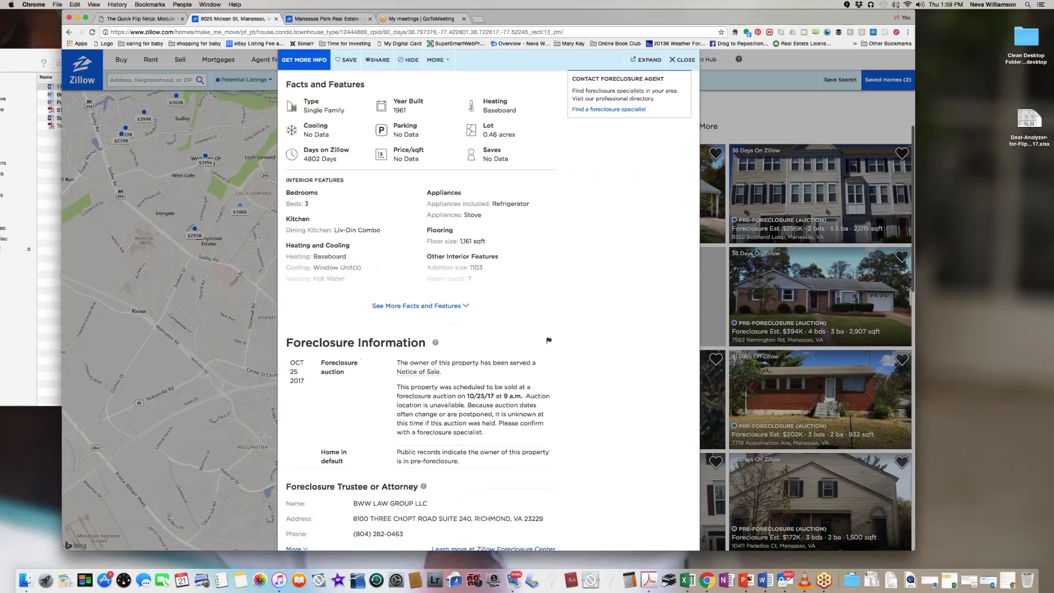
pyautogui.scroll(-4, 520, 265)
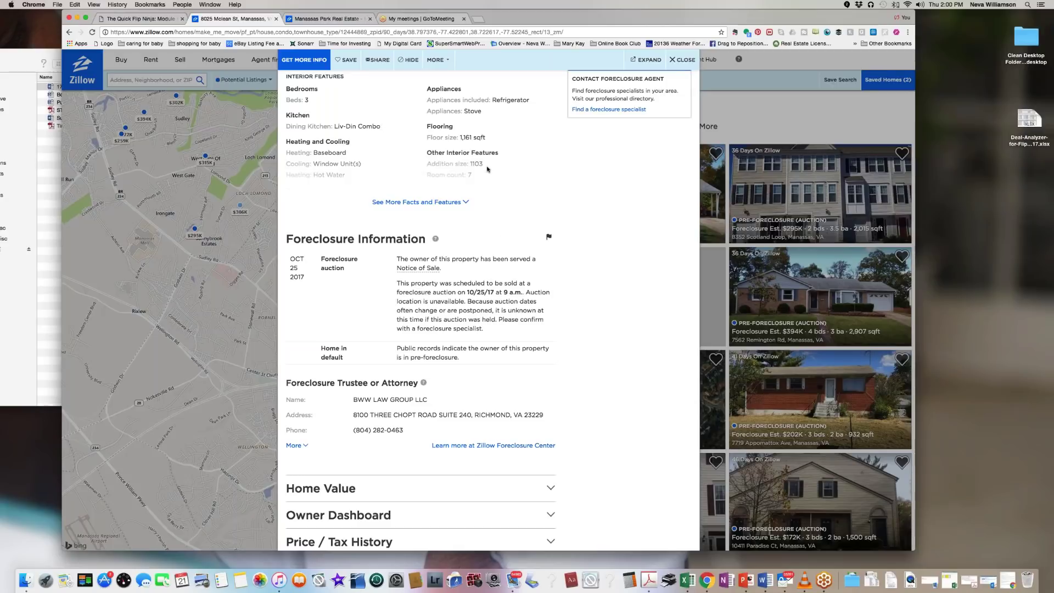
pyautogui.scroll(-2, 504, 237)
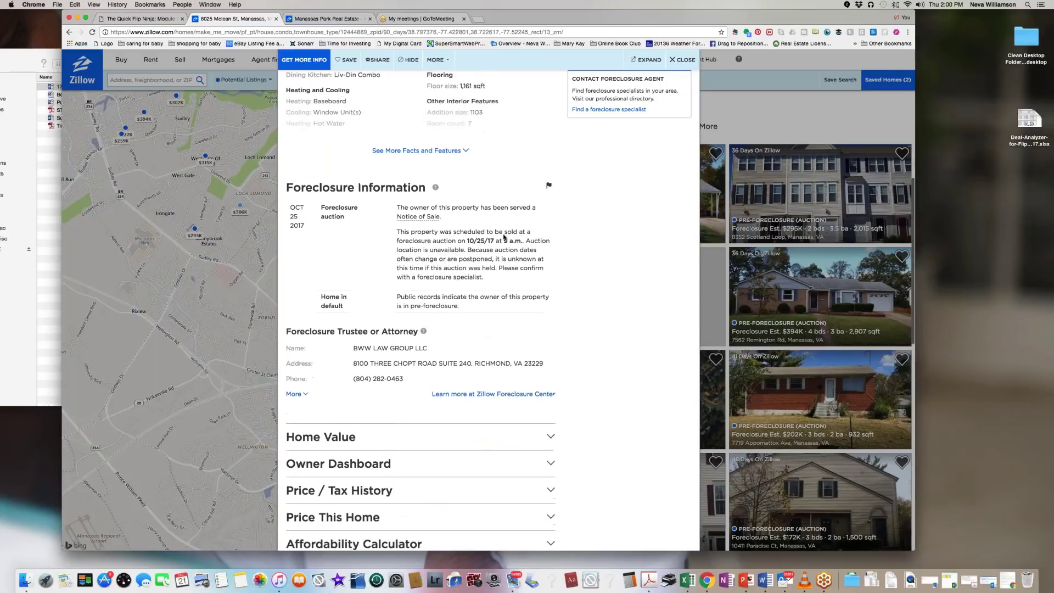
# Step: Close the Mclean St listing to return to the pre-foreclosure results map
pyautogui.click(671, 62)
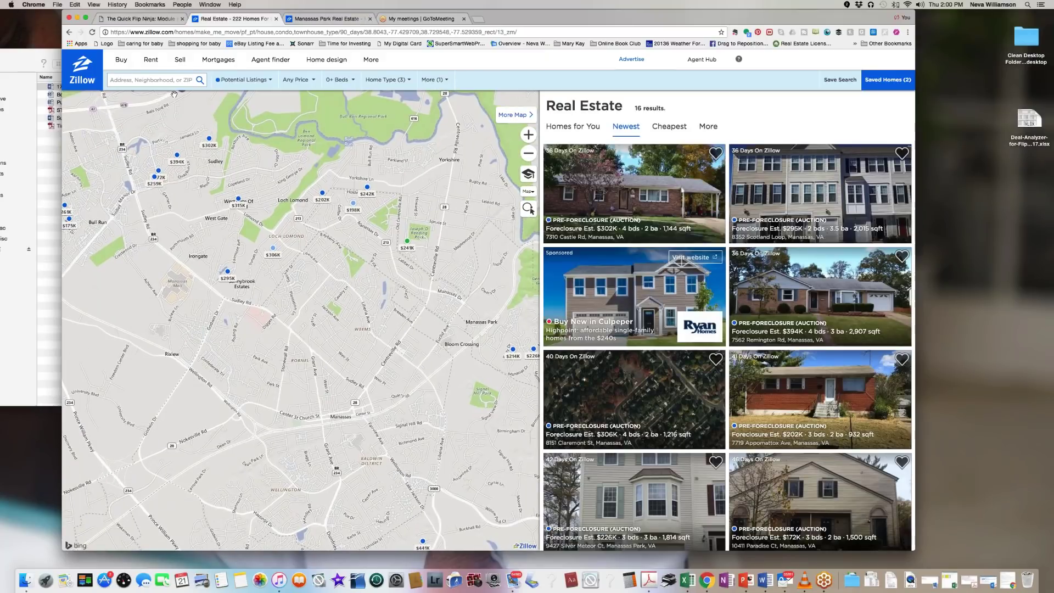
pyautogui.moveTo(218, 60)
pyautogui.click(208, 138)
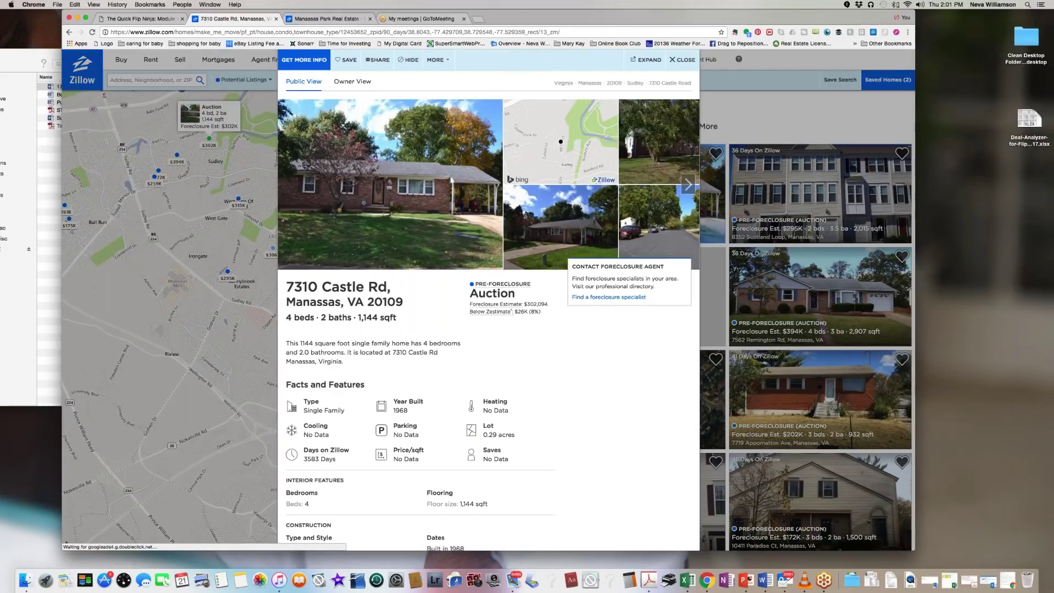
pyautogui.scroll(-3, 489, 307)
pyautogui.scroll(-2, 419, 308)
pyautogui.scroll(-3, 419, 308)
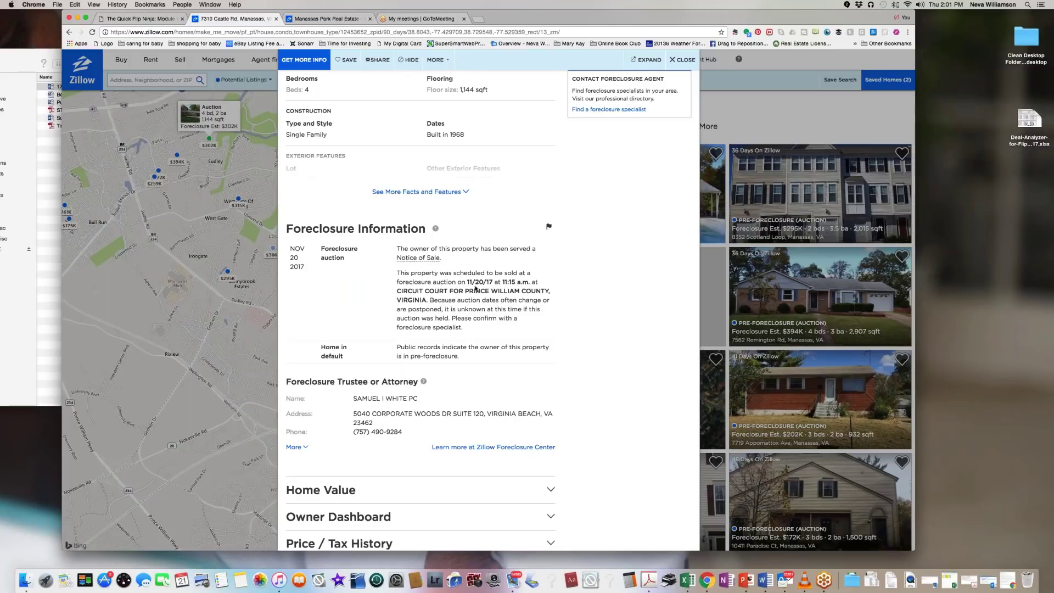
pyautogui.scroll(10, 535, 295)
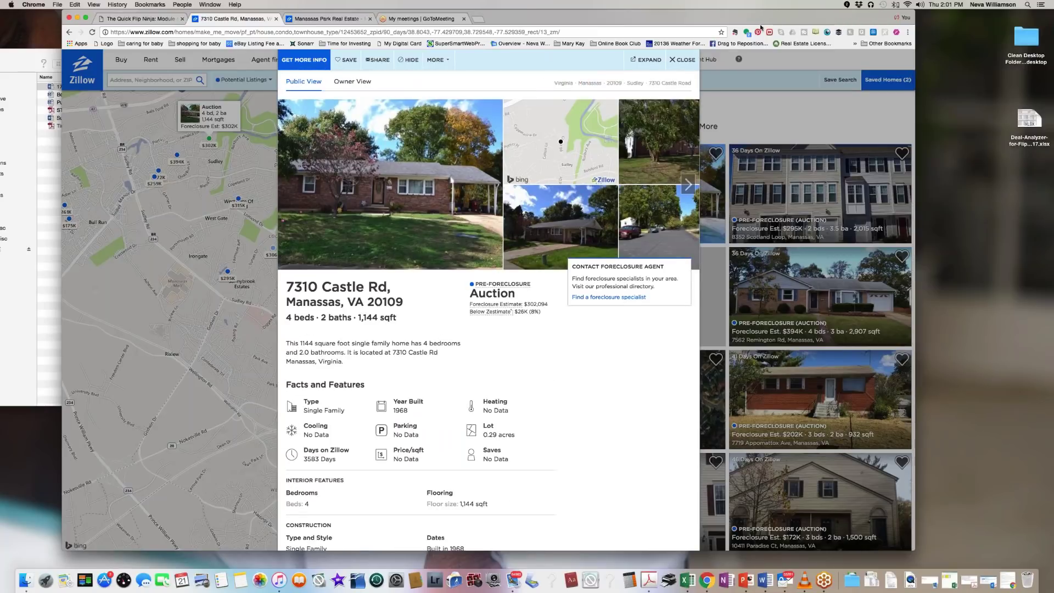
pyautogui.click(670, 62)
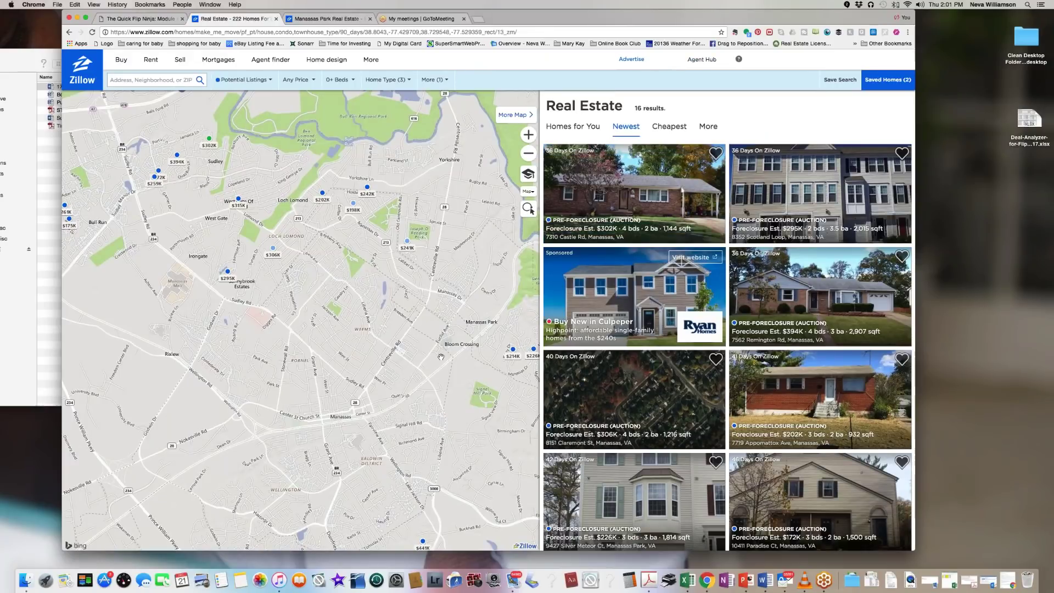
# Step: Switch the listing-type filter from Pre-Foreclosure to Foreclosed homes only
pyautogui.click(237, 80)
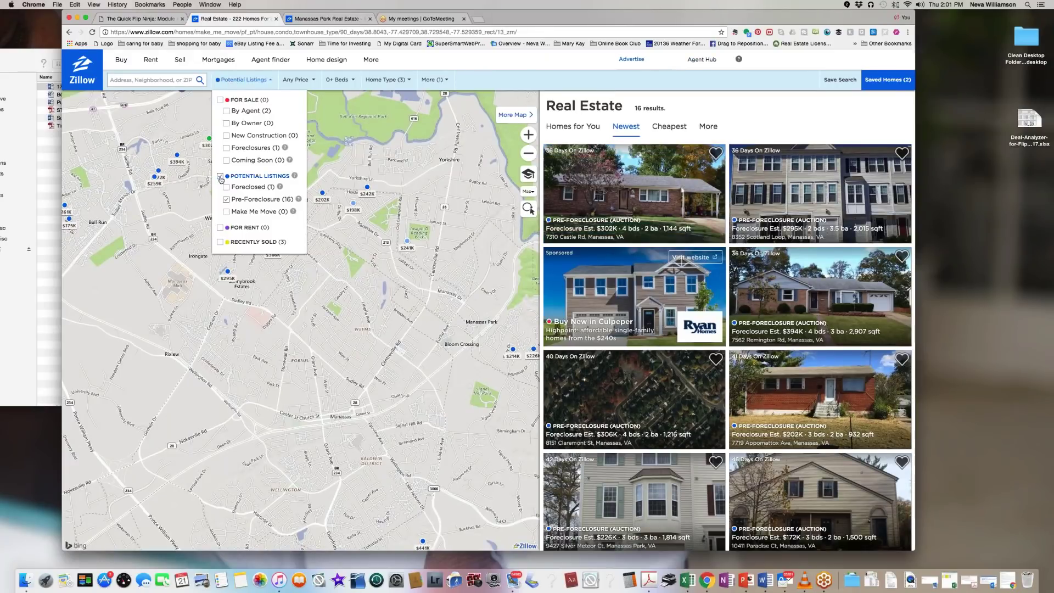
pyautogui.click(226, 199)
pyautogui.click(225, 187)
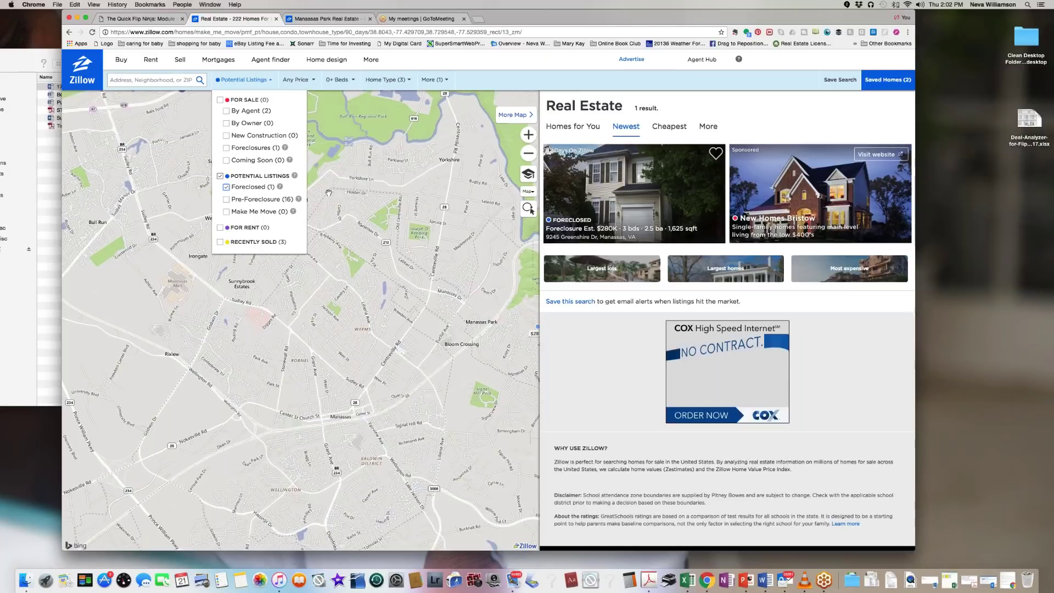
pyautogui.click(247, 188)
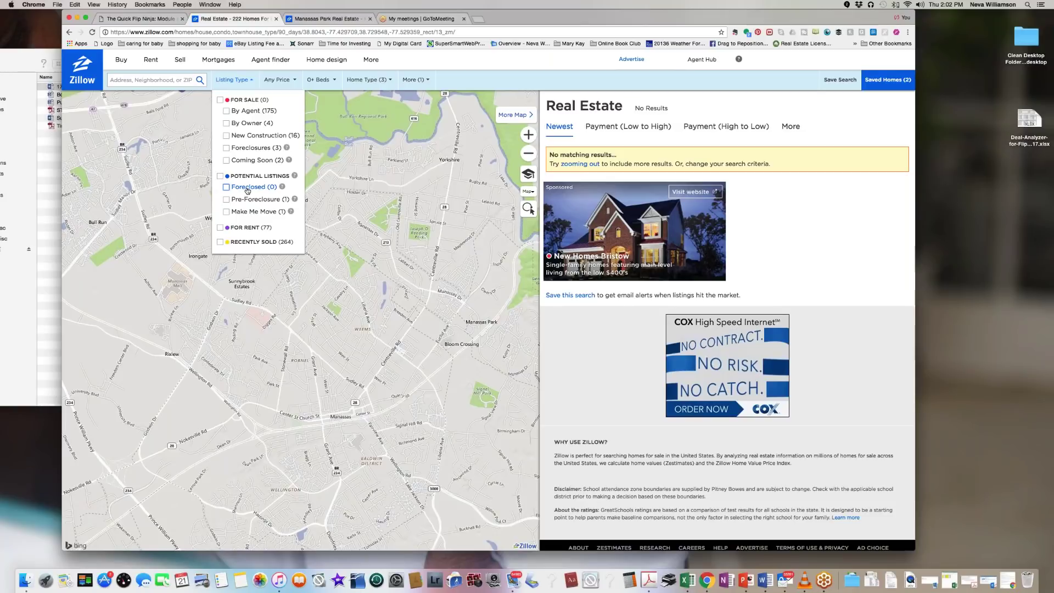
pyautogui.click(247, 188)
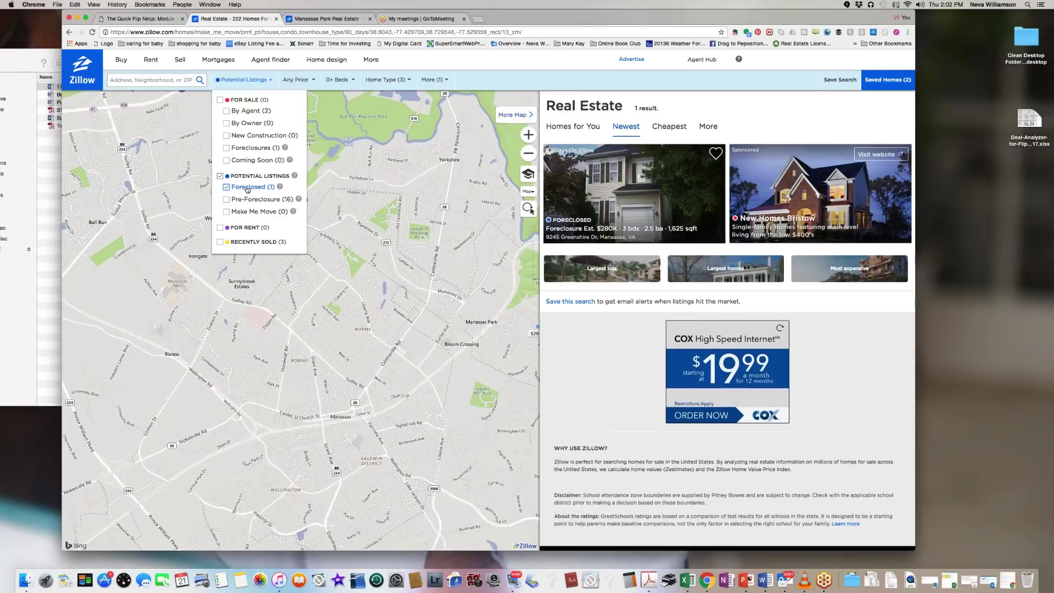
pyautogui.click(226, 80)
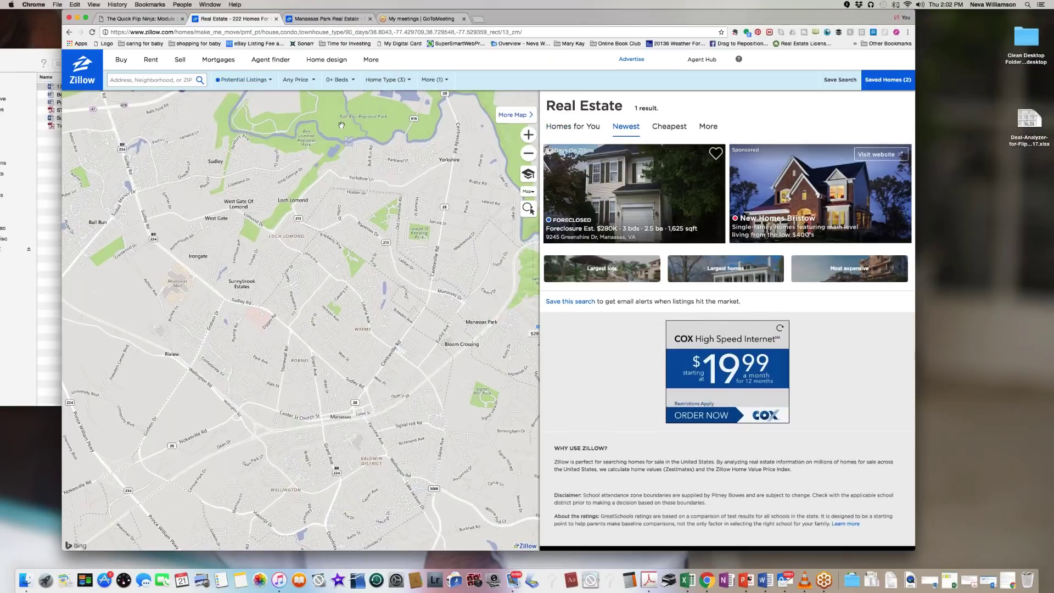
pyautogui.click(226, 80)
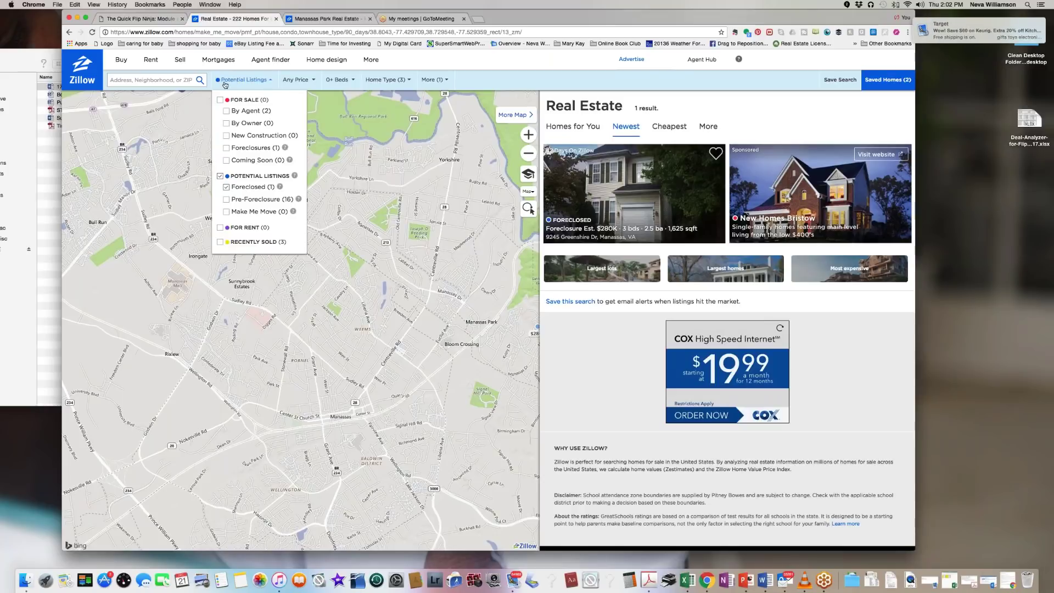
pyautogui.click(528, 154)
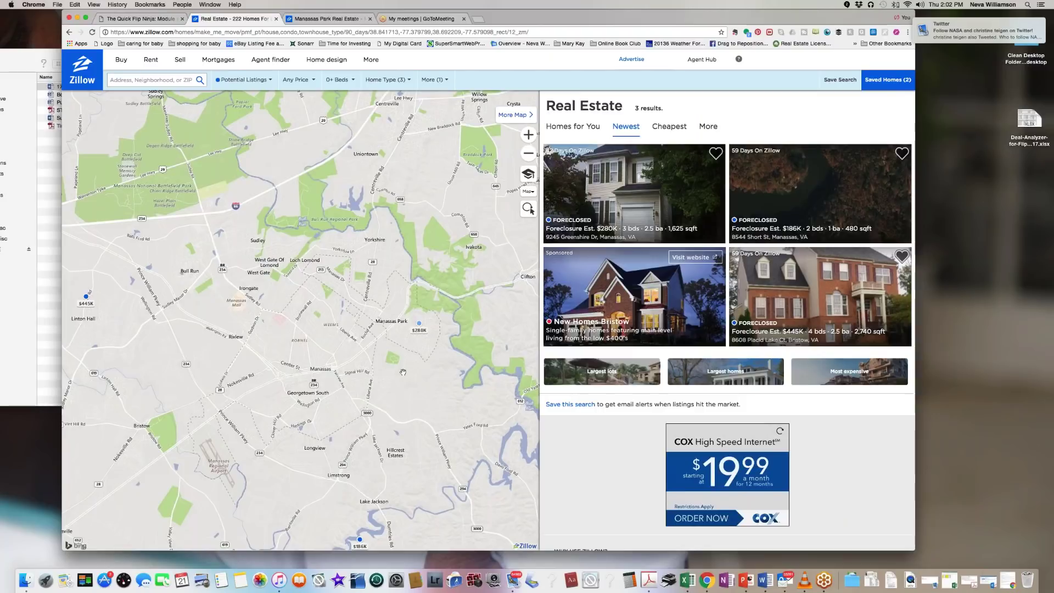
pyautogui.click(417, 327)
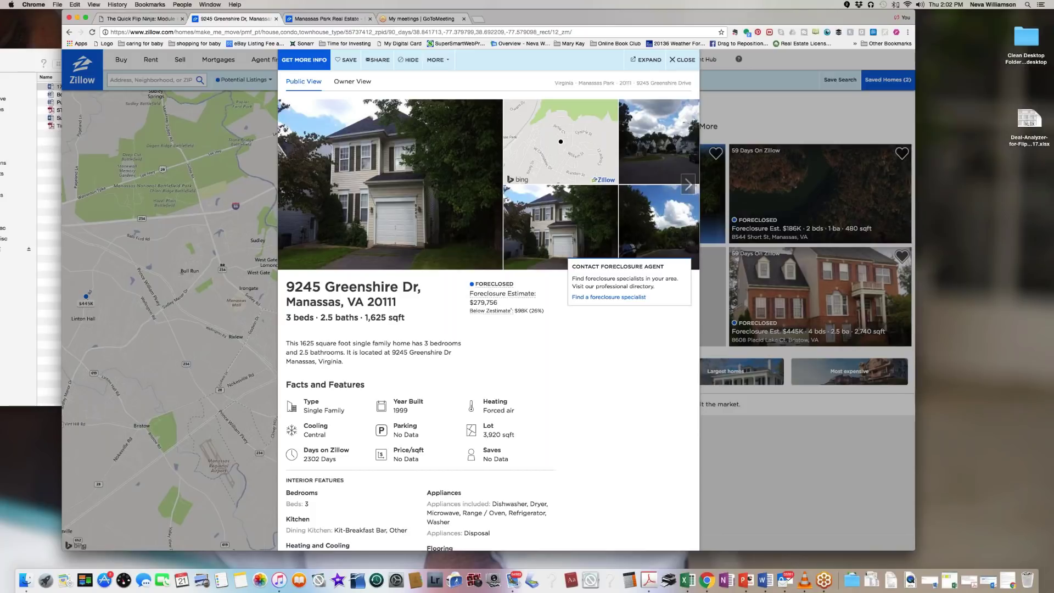
pyautogui.moveTo(519, 286); pyautogui.dragTo(464, 288)
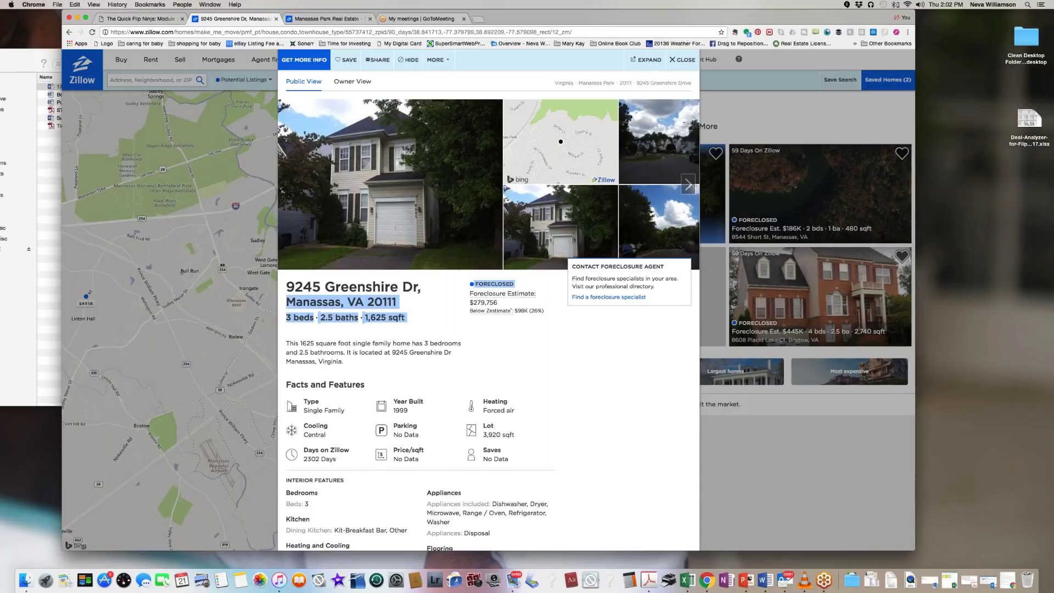
pyautogui.moveTo(464, 288); pyautogui.dragTo(470, 284)
pyautogui.click(549, 367)
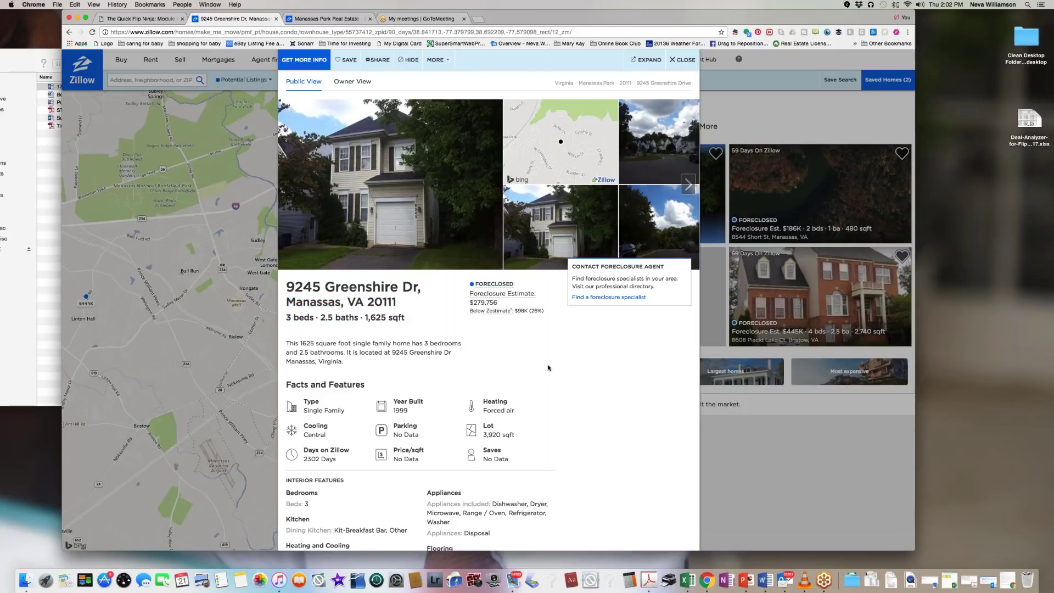
pyautogui.scroll(-3, 547, 367)
pyautogui.scroll(-4, 547, 367)
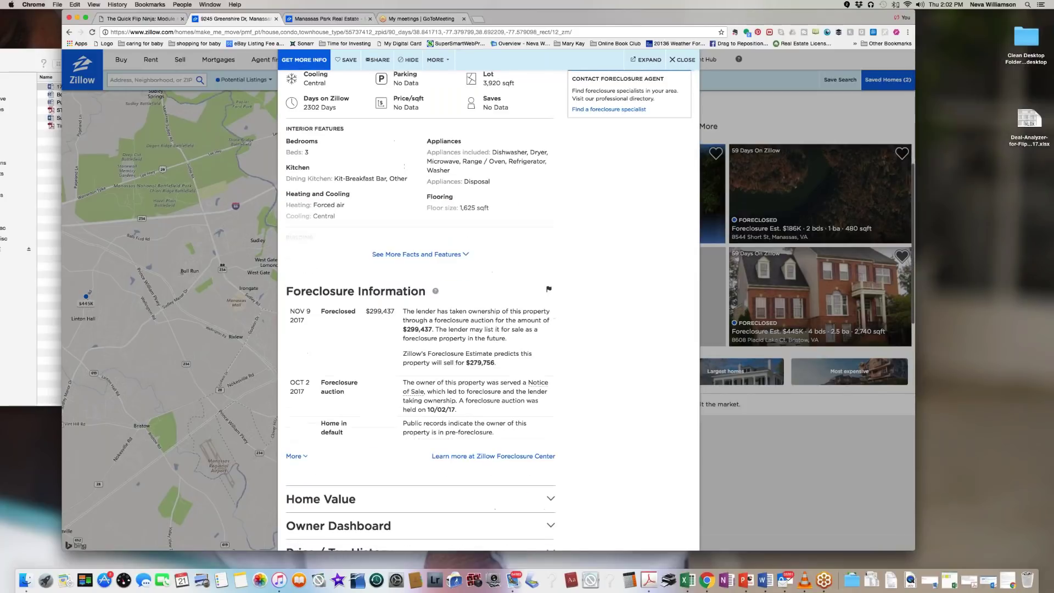
pyautogui.click(463, 253)
# Step: Read through the foreclosure information, then close the listing to return to the 3-result map
pyautogui.scroll(-4, 553, 289)
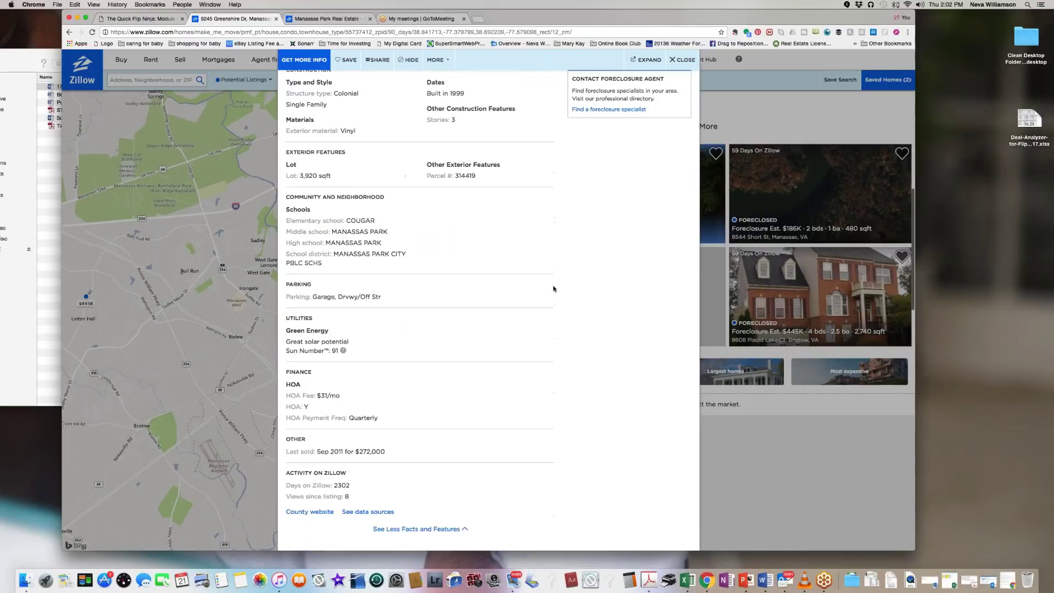
pyautogui.scroll(-6, 553, 289)
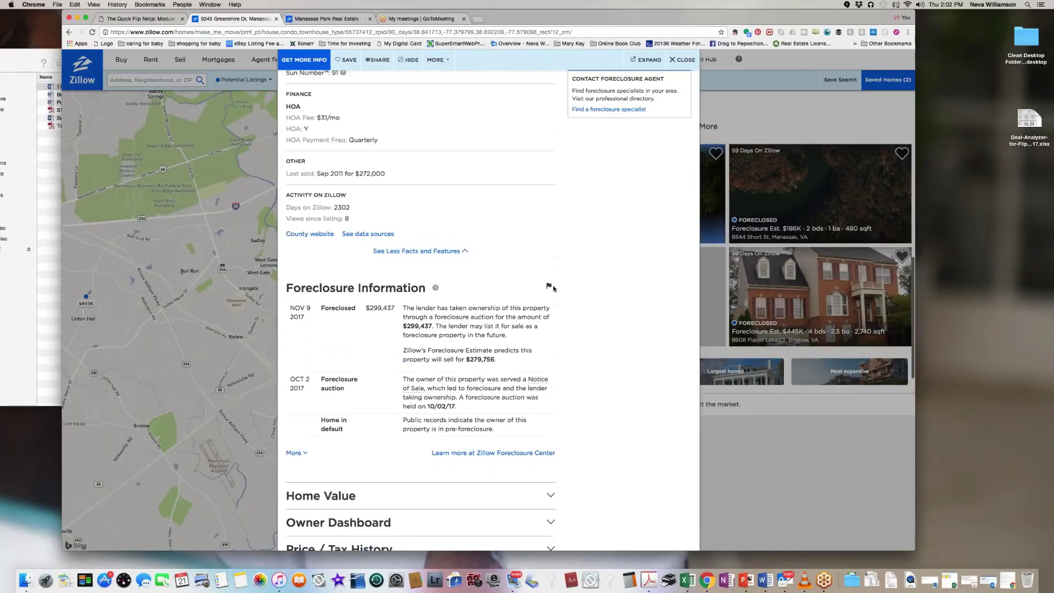
pyautogui.scroll(-5, 553, 289)
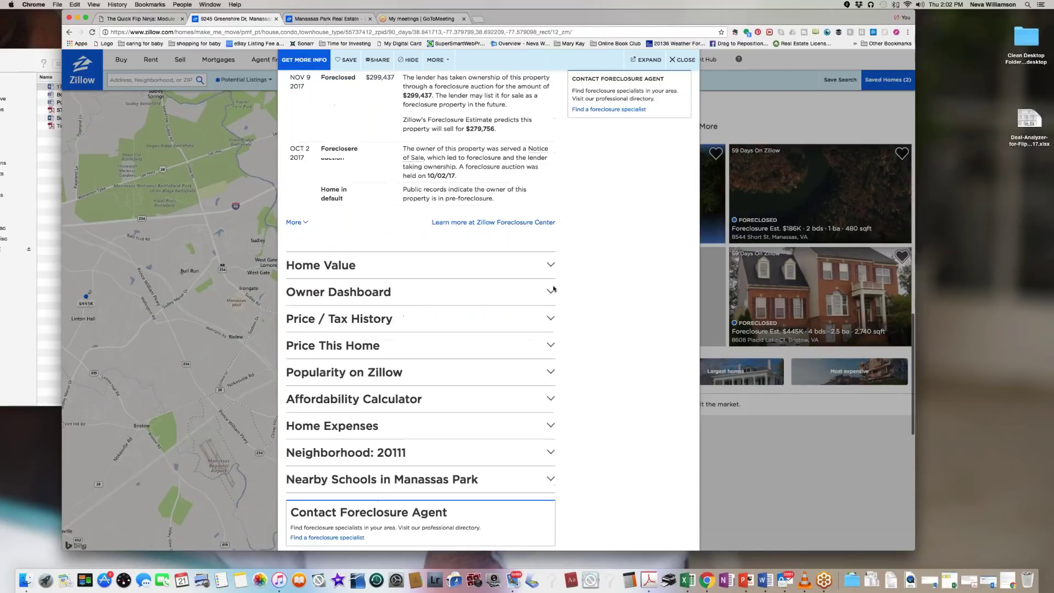
pyautogui.scroll(-4, 596, 321)
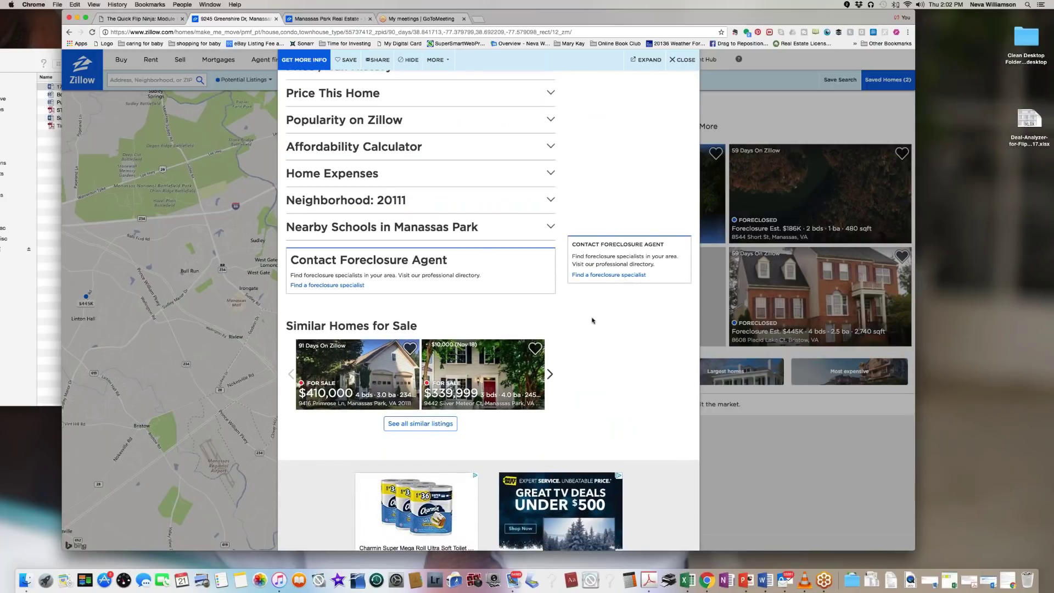
pyautogui.scroll(5, 592, 321)
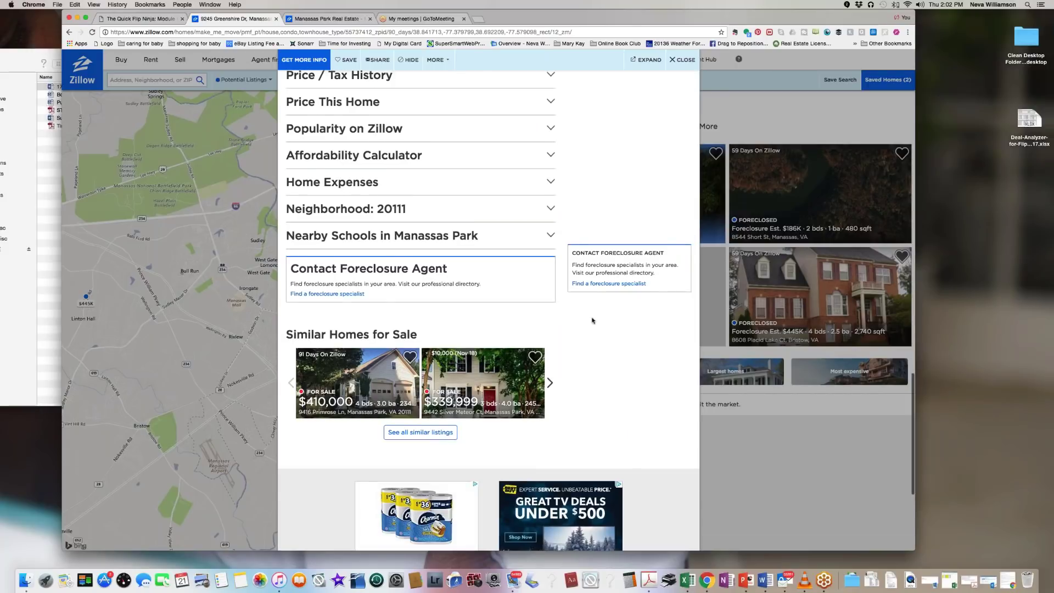
pyautogui.scroll(10, 588, 320)
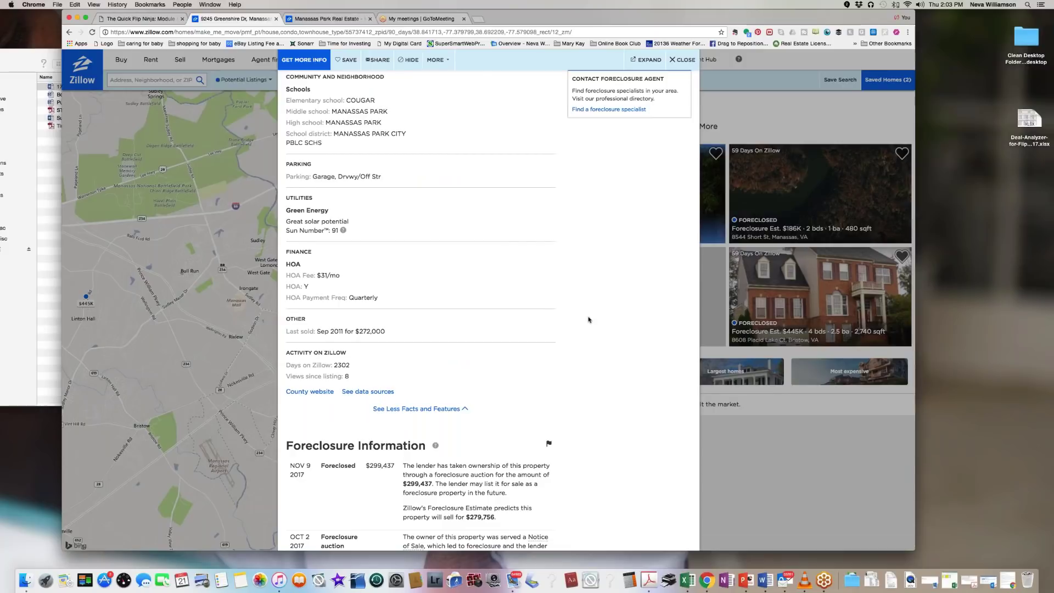
pyautogui.scroll(6, 588, 319)
pyautogui.scroll(5, 588, 320)
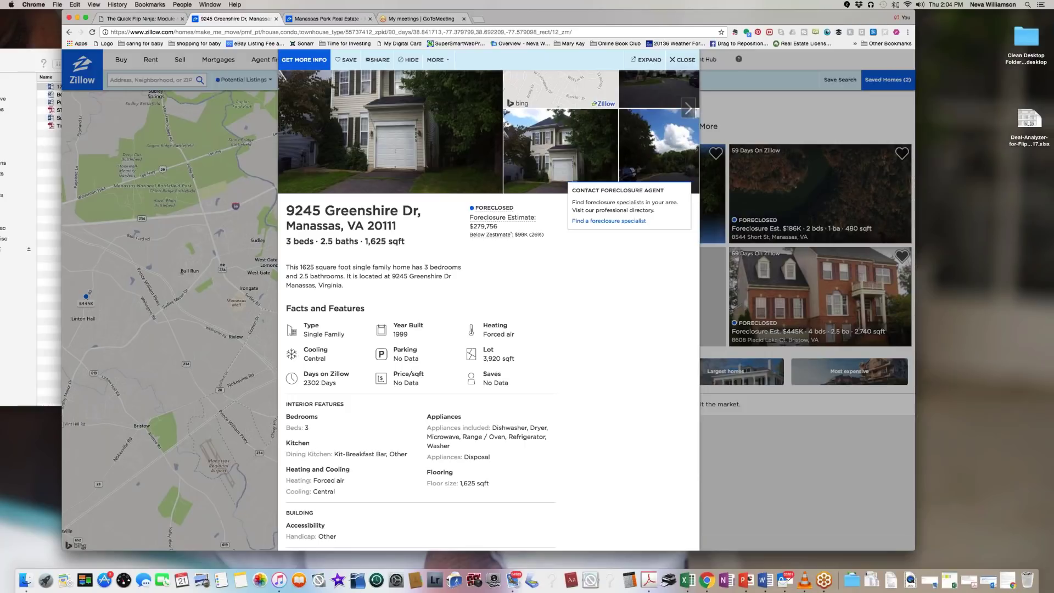
pyautogui.click(674, 61)
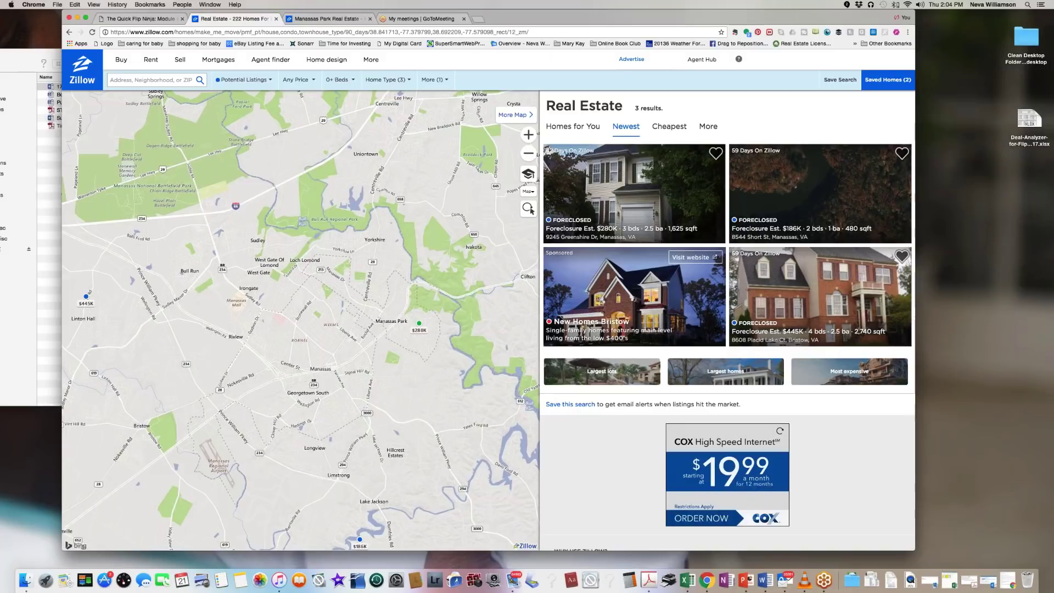
# Step: Search Zillow for 'fairfax,' to load Fairfax, VA results
pyautogui.click(142, 79)
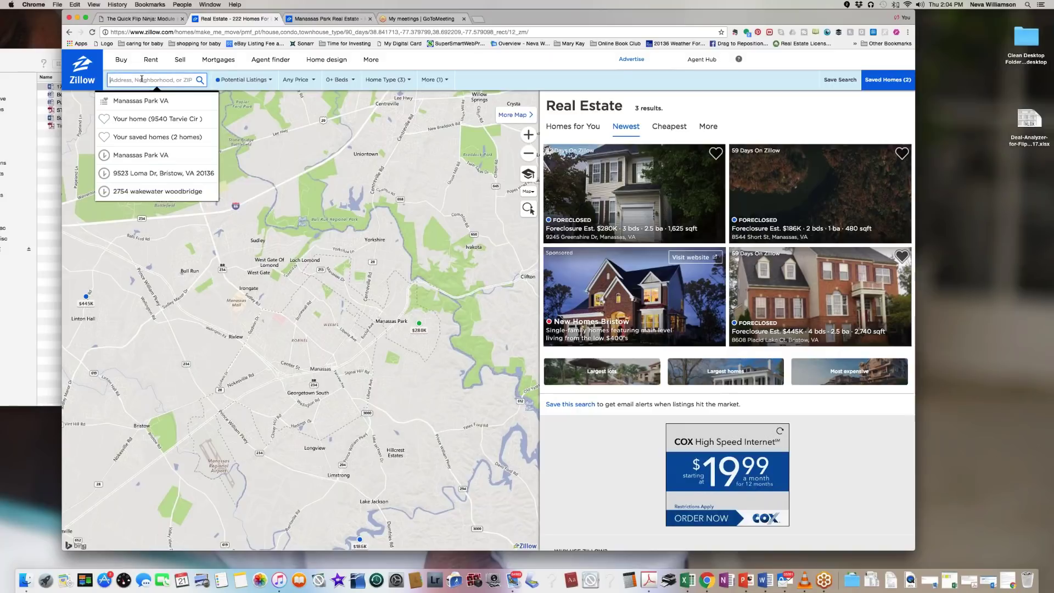
pyautogui.write('fairfax')
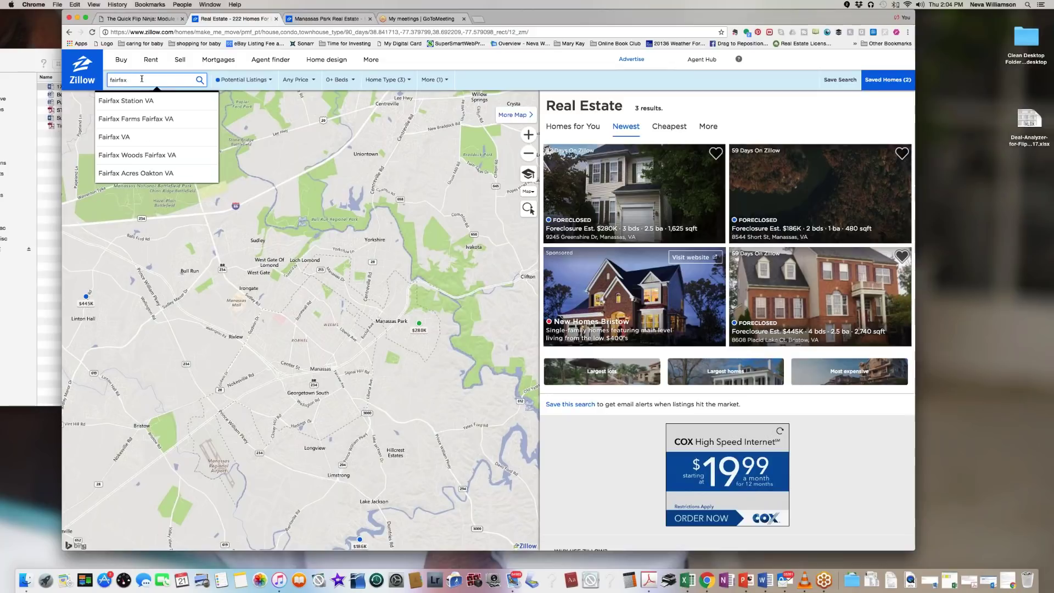
pyautogui.write(', va')
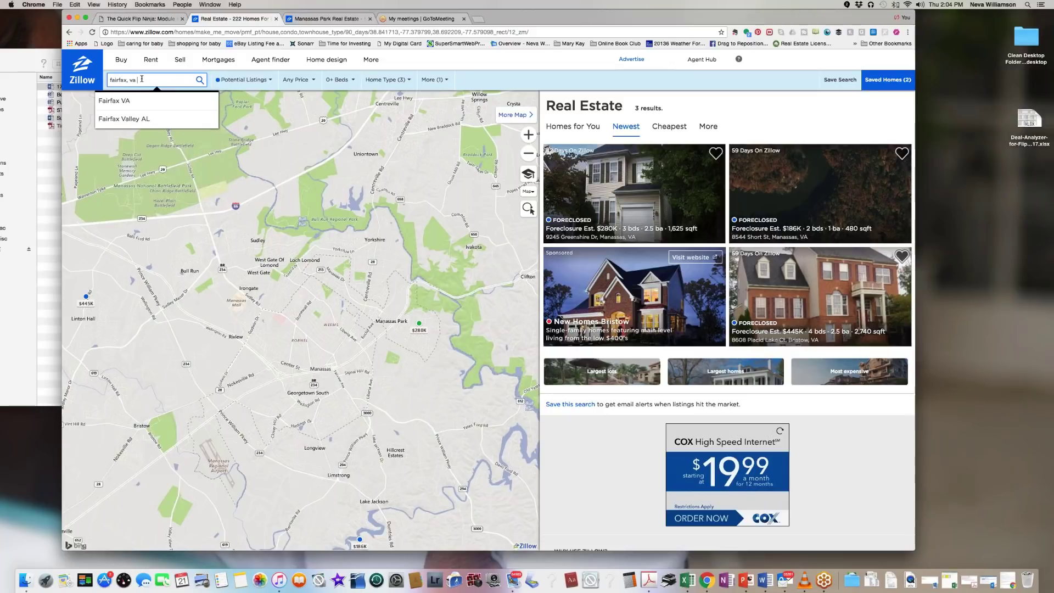
pyautogui.click(199, 80)
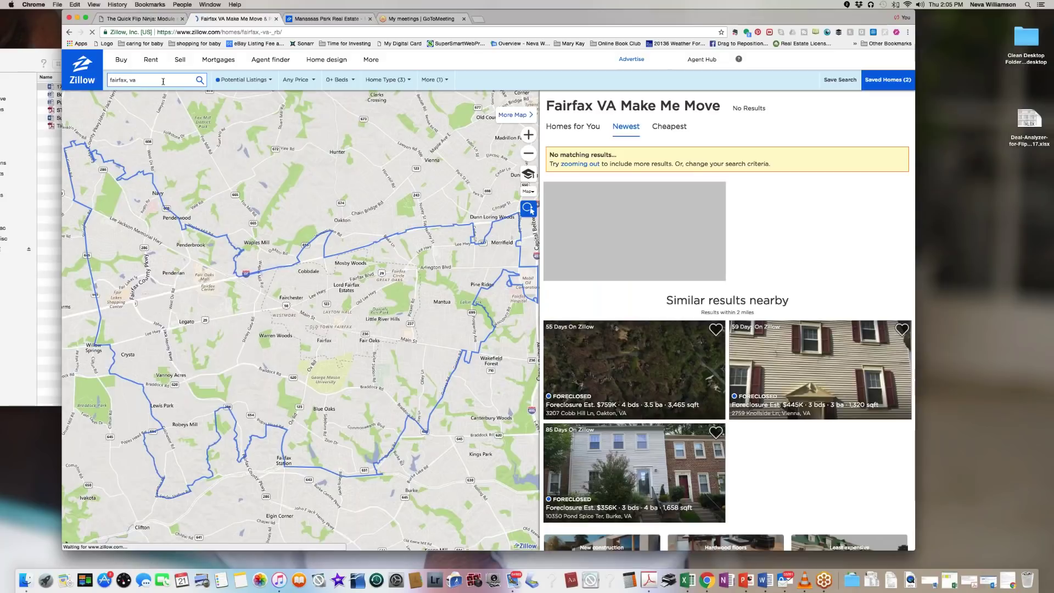
# Step: Replace the search text with 'dumfrie' and choose Dumfries VA from the suggestions
pyautogui.tripleClick(163, 81)
pyautogui.write('dumfries')
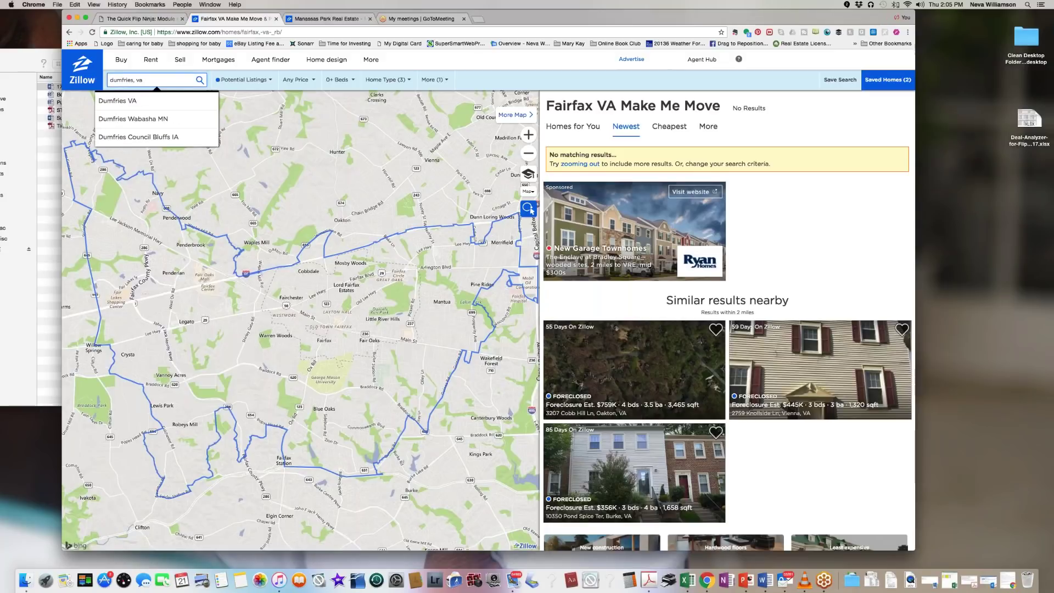
pyautogui.click(124, 105)
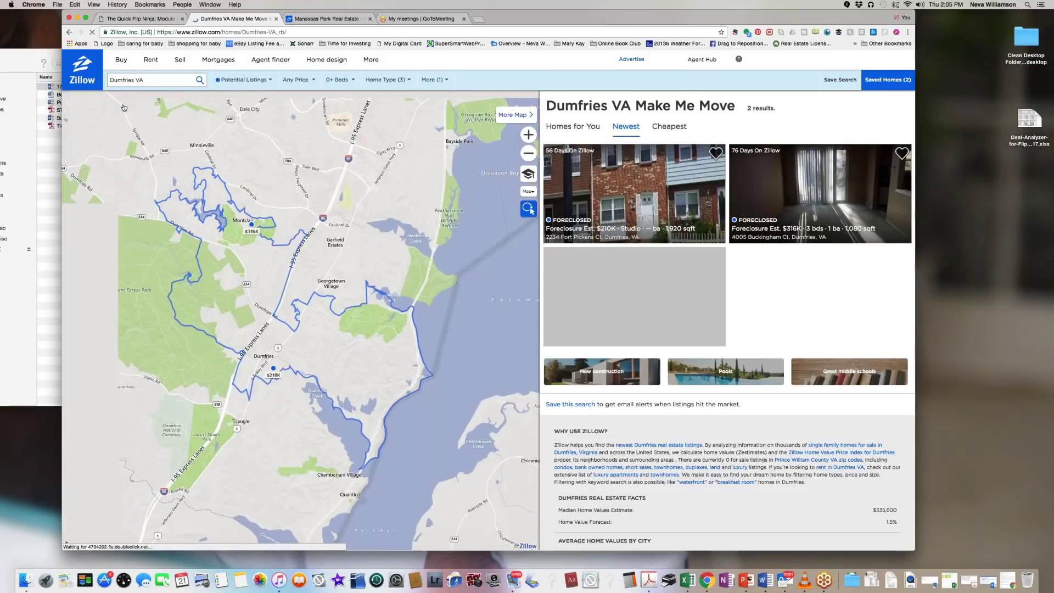
# Step: Keep the Days on Zillow limit at 90 days for the Dumfries search
pyautogui.click(248, 81)
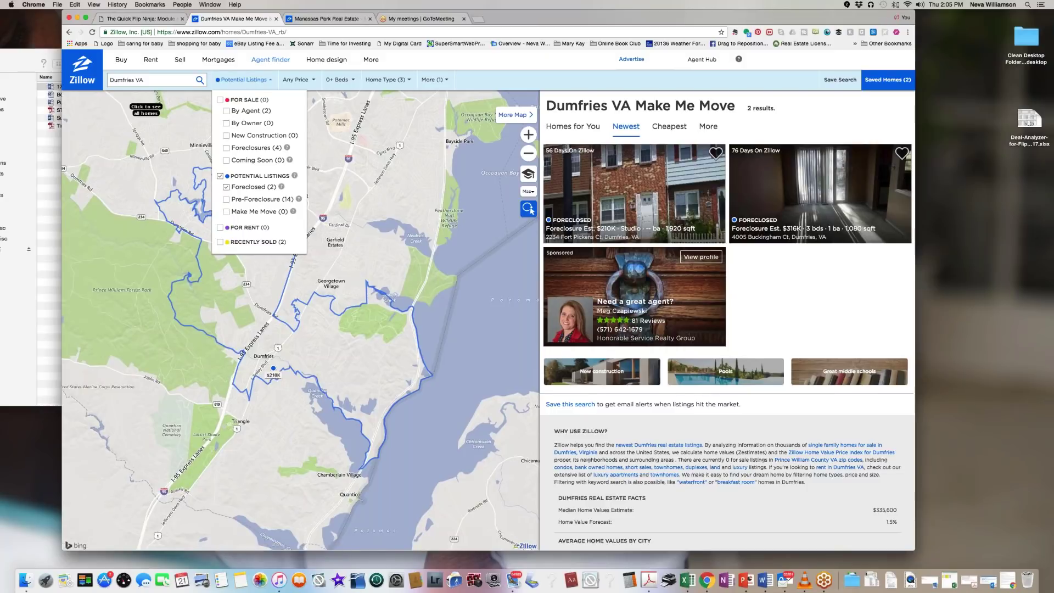
pyautogui.click(432, 80)
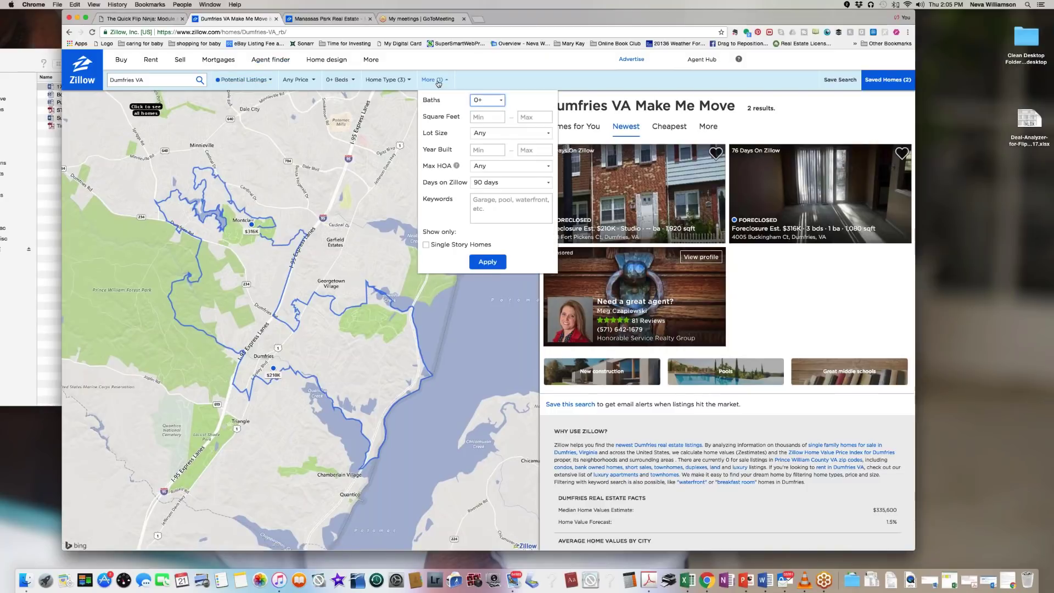
pyautogui.click(548, 183)
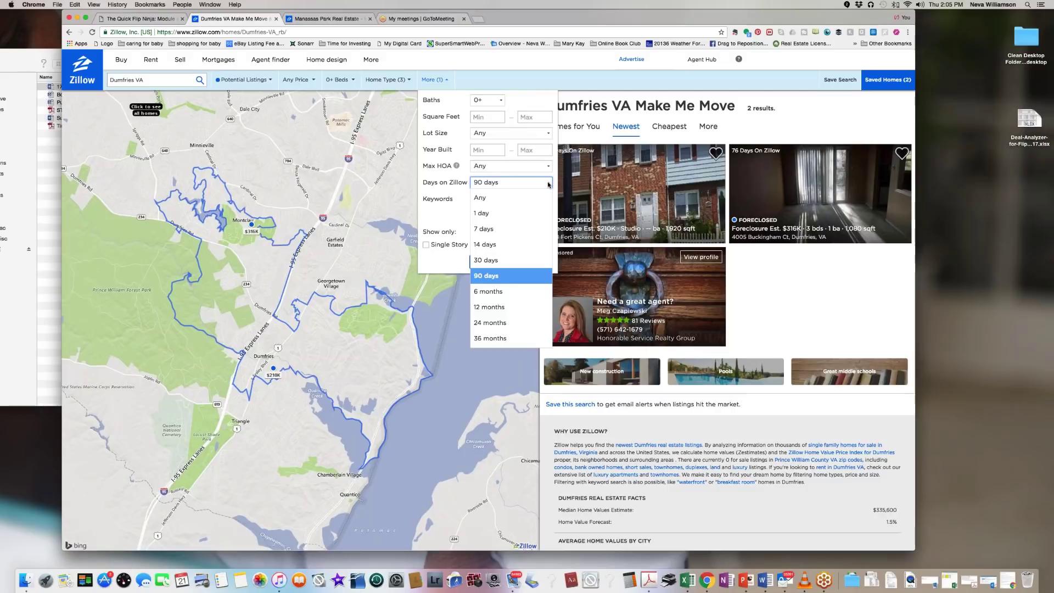
pyautogui.click(548, 183)
# Step: Show only Pre-Foreclosure listings across the whole map area, giving 67 results
pyautogui.click(239, 82)
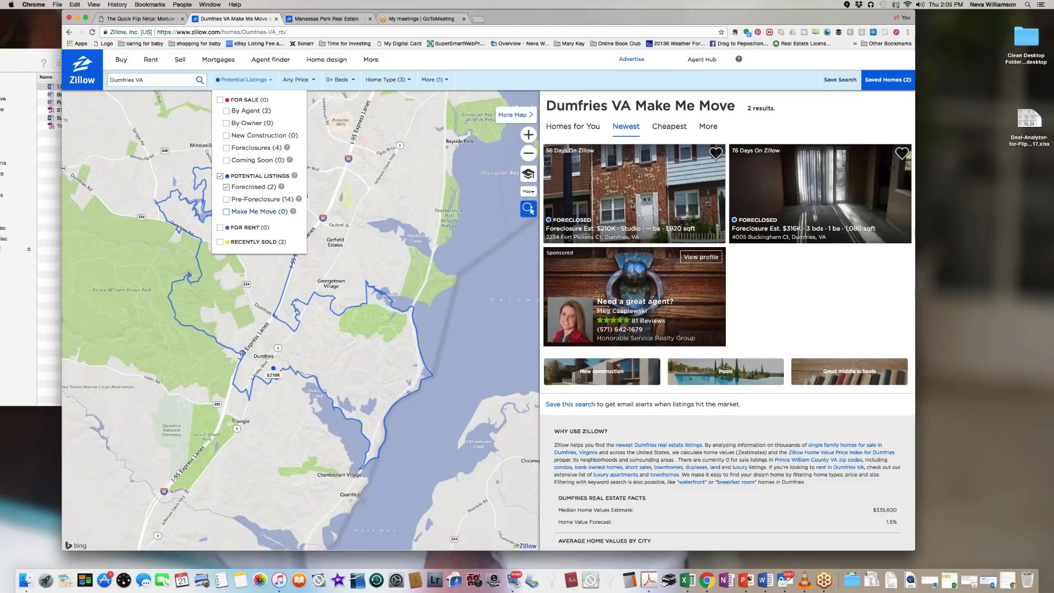
pyautogui.click(226, 186)
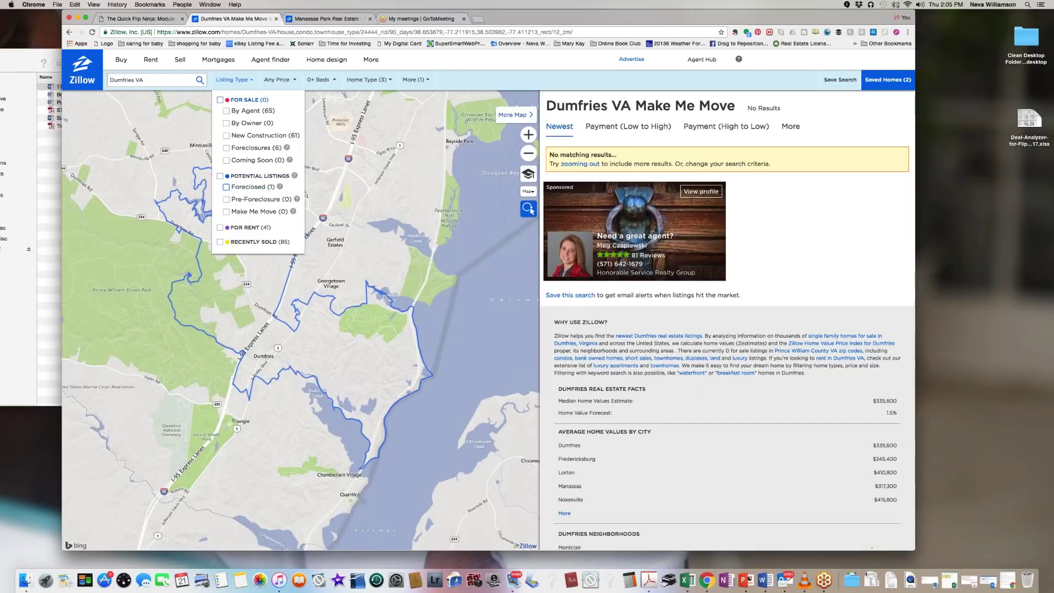
pyautogui.click(226, 200)
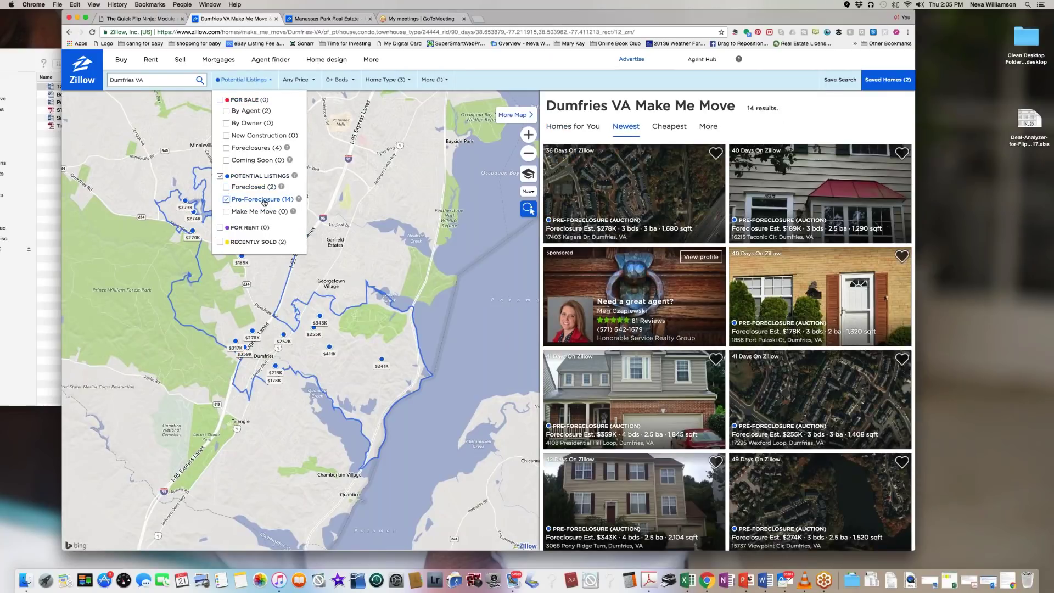
pyautogui.click(264, 203)
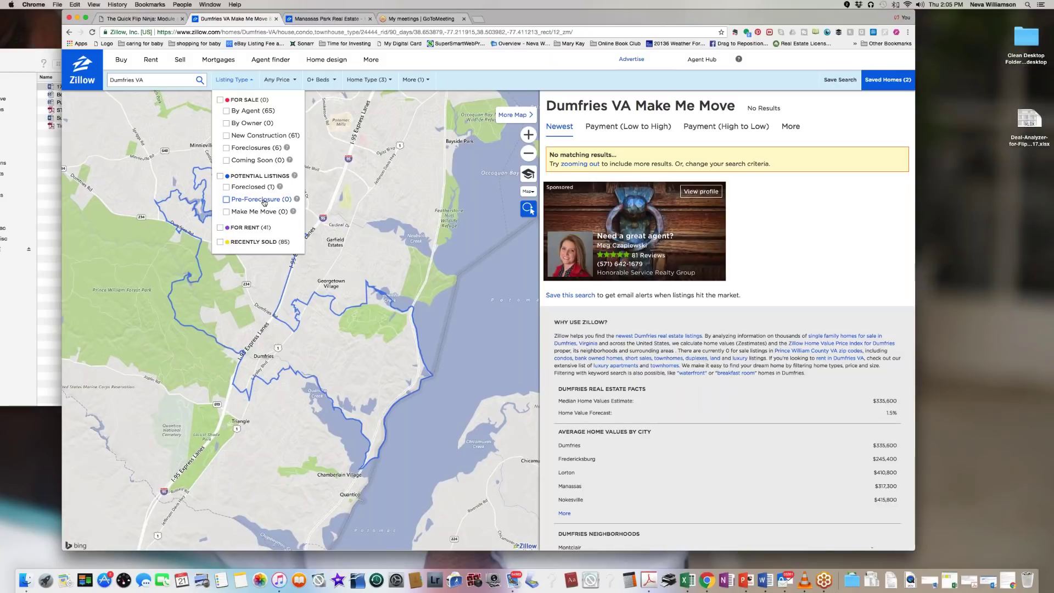
pyautogui.click(226, 200)
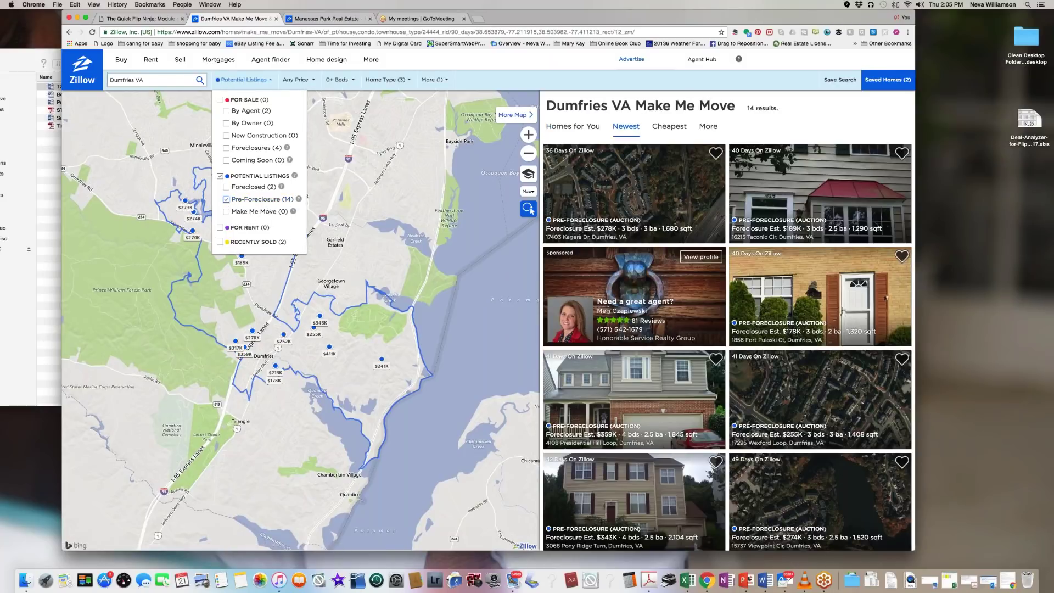
pyautogui.click(387, 254)
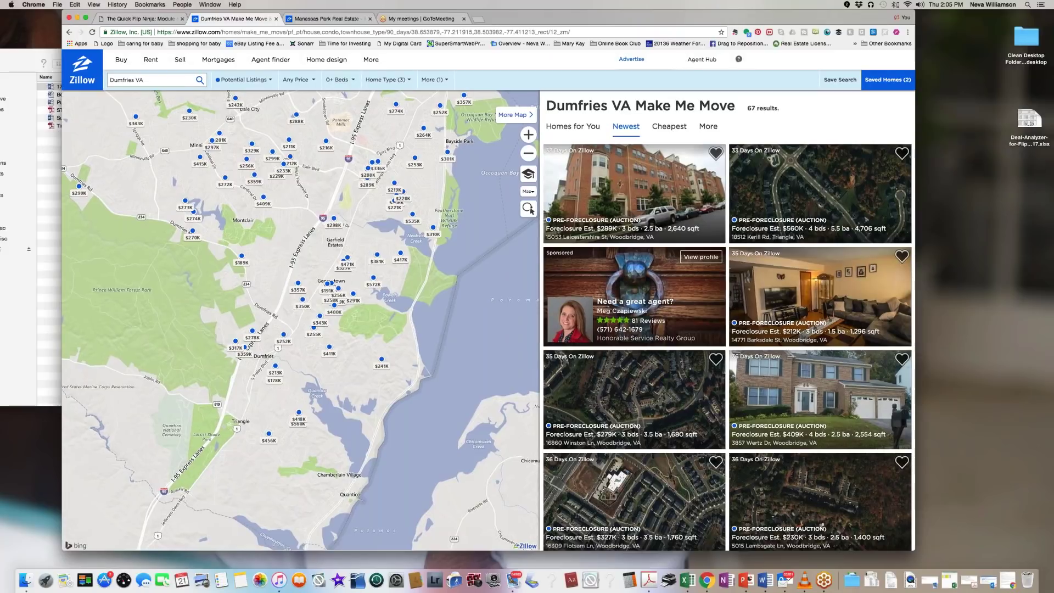
pyautogui.click(382, 359)
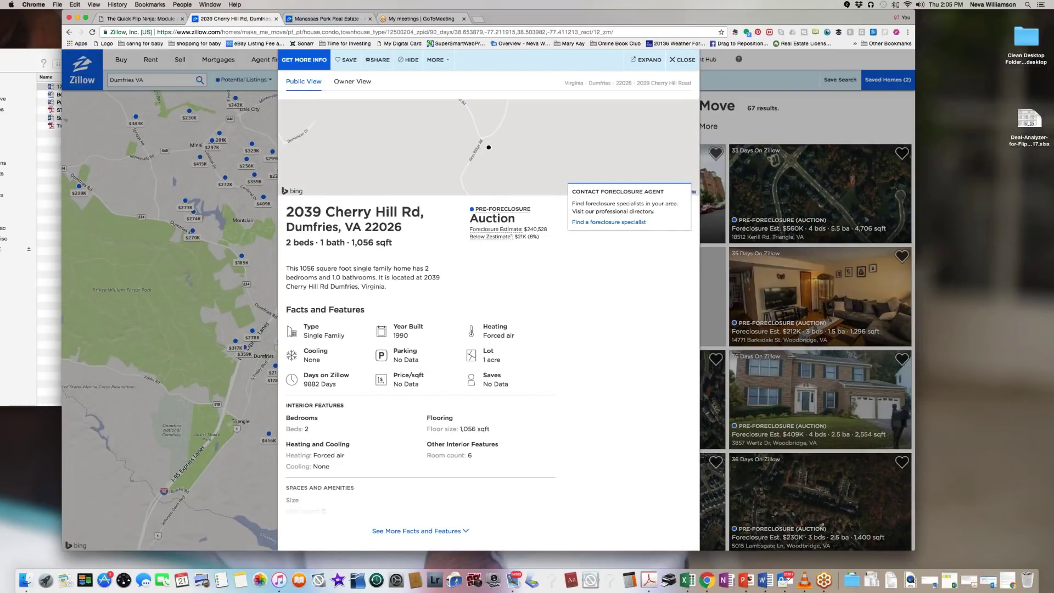
pyautogui.scroll(-10, 382, 364)
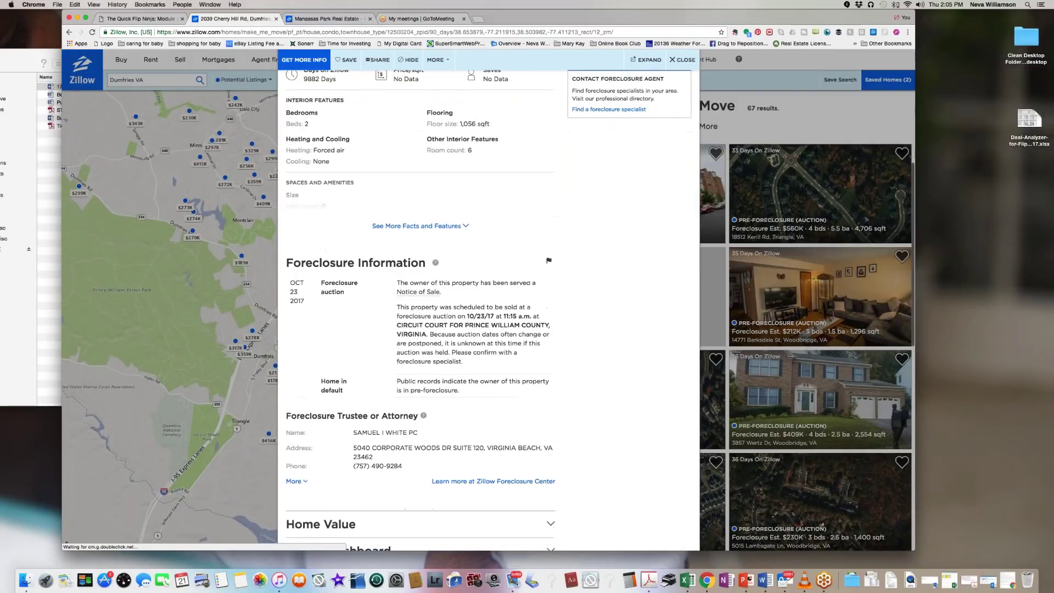
pyautogui.scroll(10, 417, 330)
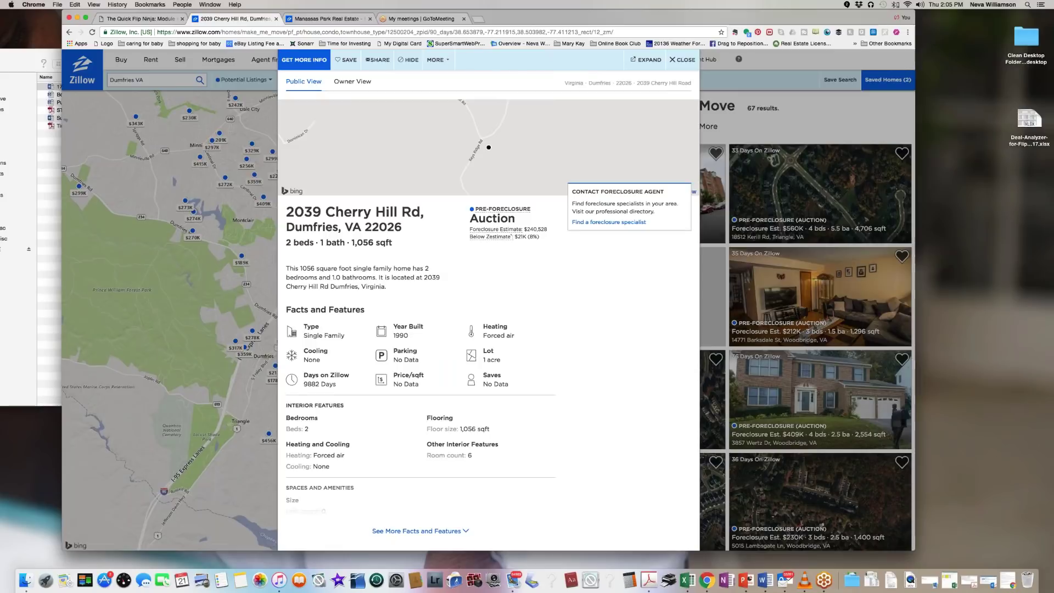
pyautogui.click(672, 60)
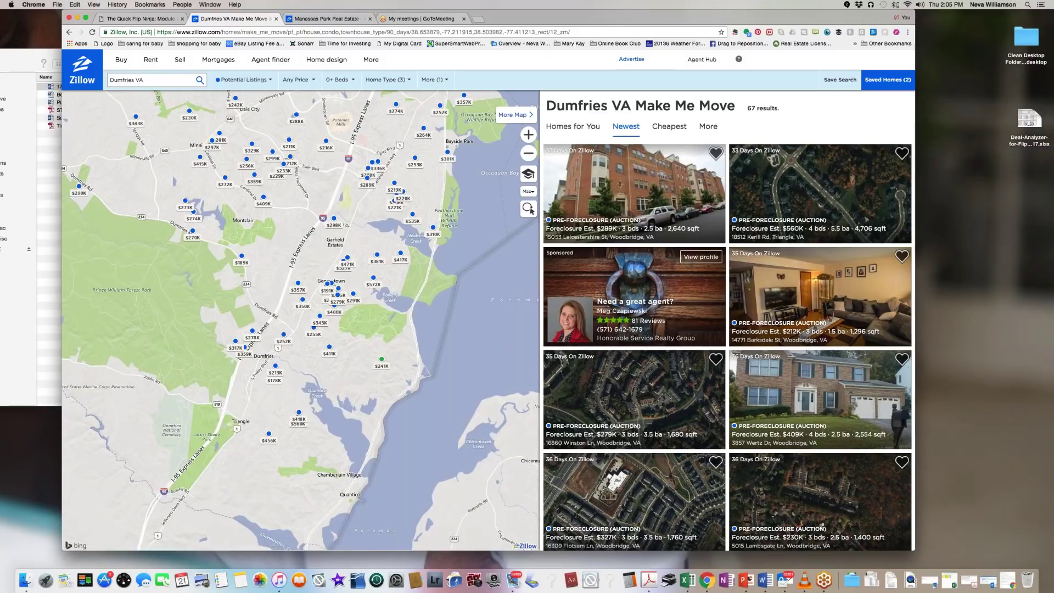
# Step: Replace 'Dumfries VA' with 'bristow, va' in the search box and run the search
pyautogui.click(150, 80)
pyautogui.press('BackSpace')
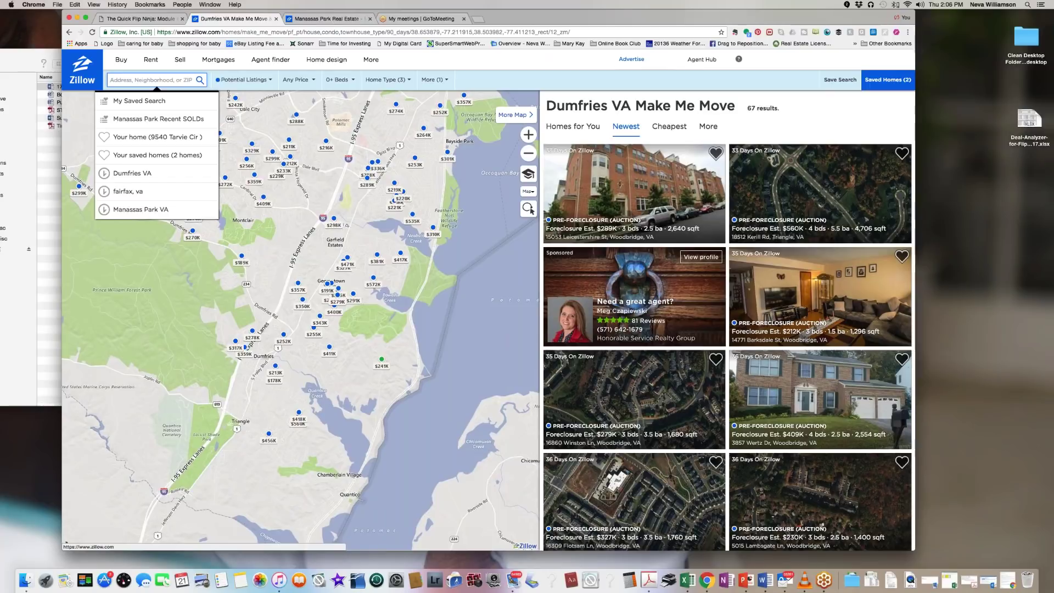
pyautogui.write('fa')
pyautogui.press('BackSpace')
pyautogui.press('BackSpace')
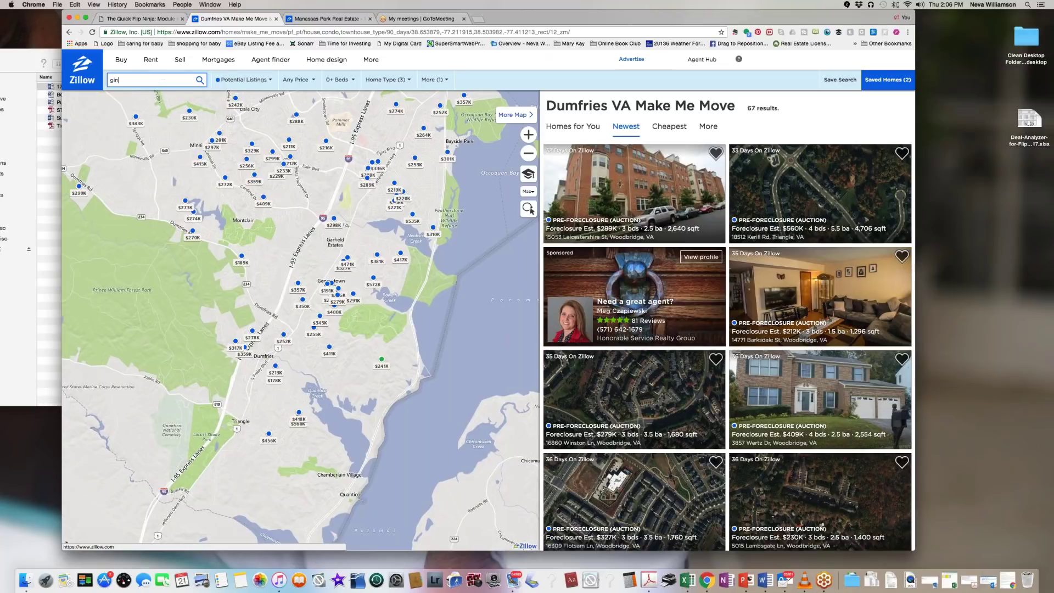
pyautogui.write('bristow, va')
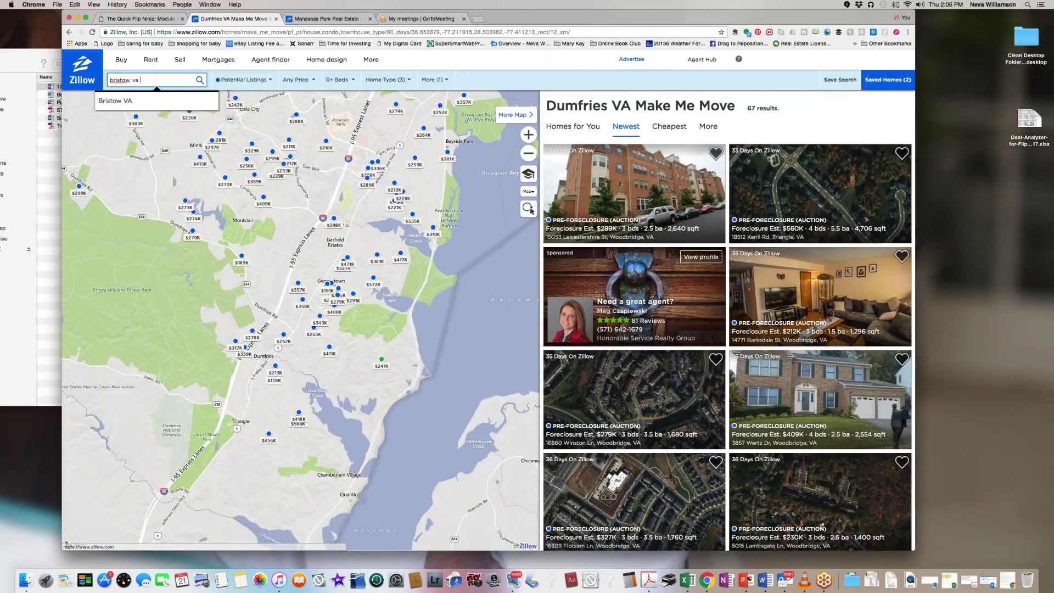
pyautogui.press('Down')
pyautogui.press('Return')
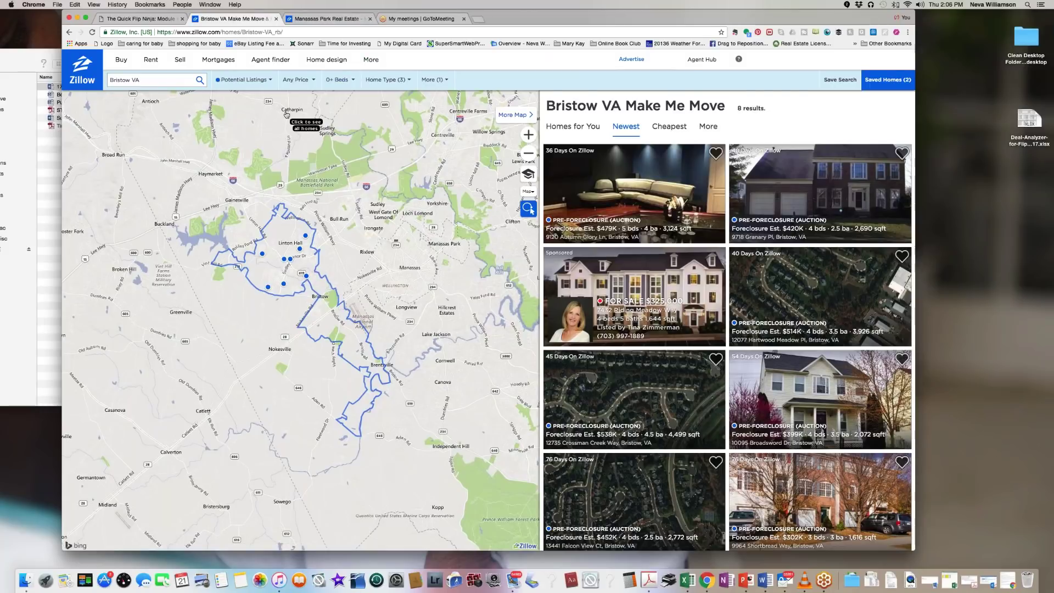
# Step: Set Days on Zillow to 30 days in the More filters, then revert it to 90 days
pyautogui.click(248, 81)
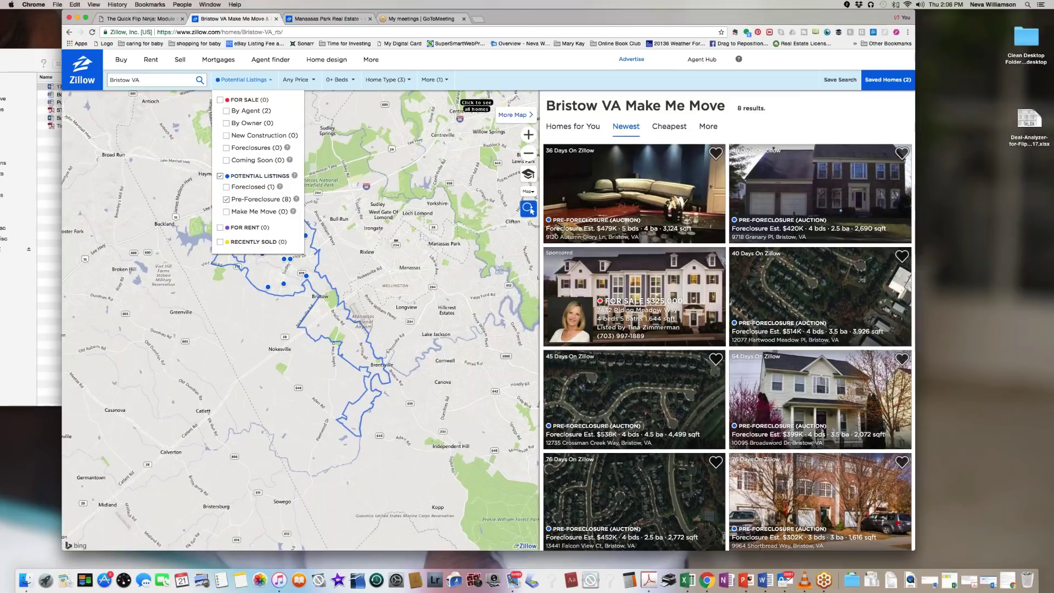
pyautogui.click(434, 82)
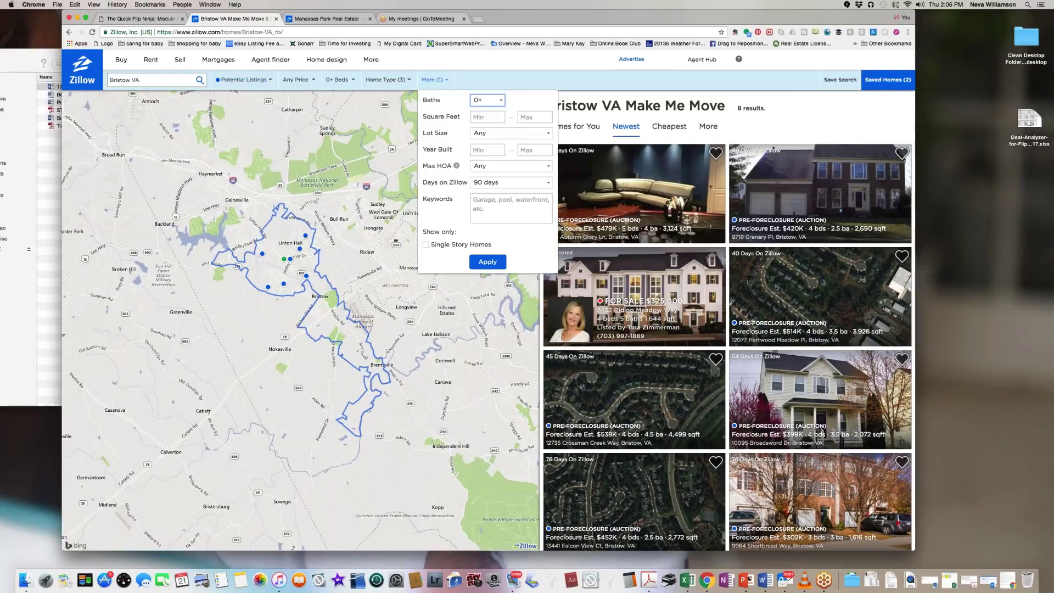
pyautogui.click(549, 182)
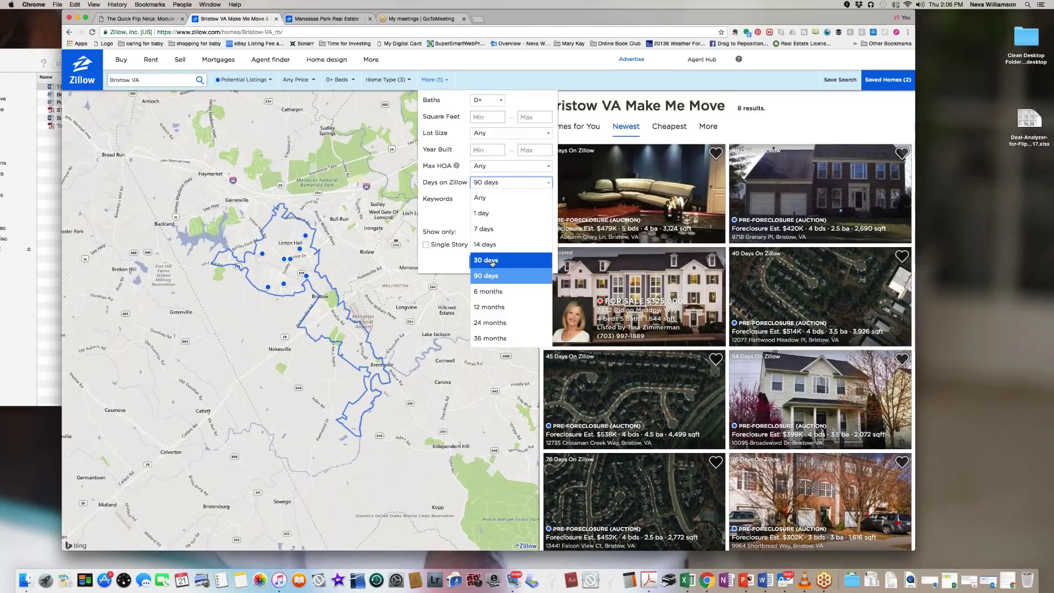
pyautogui.click(488, 261)
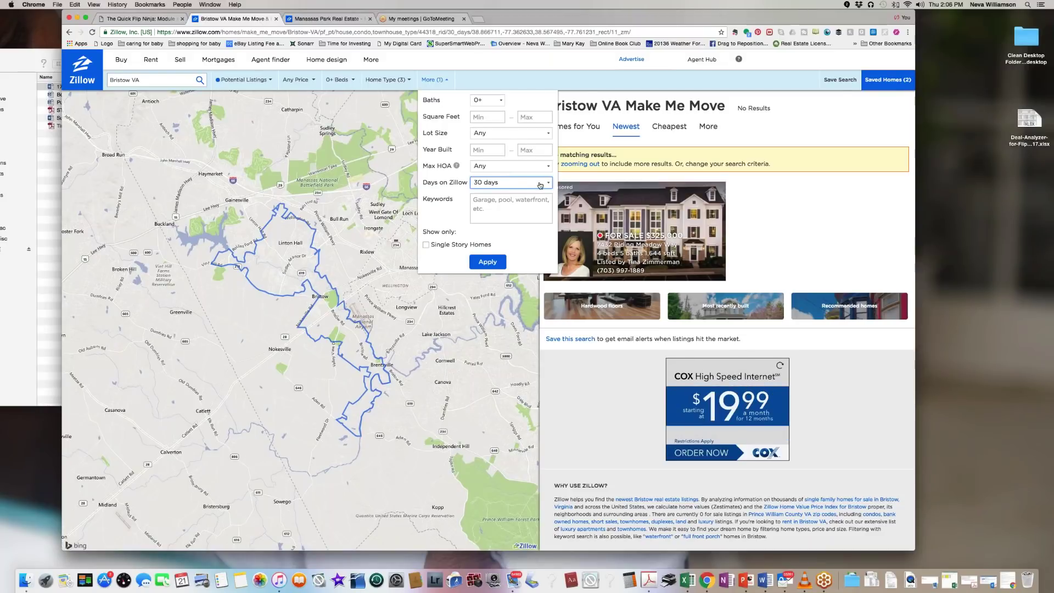
pyautogui.click(548, 184)
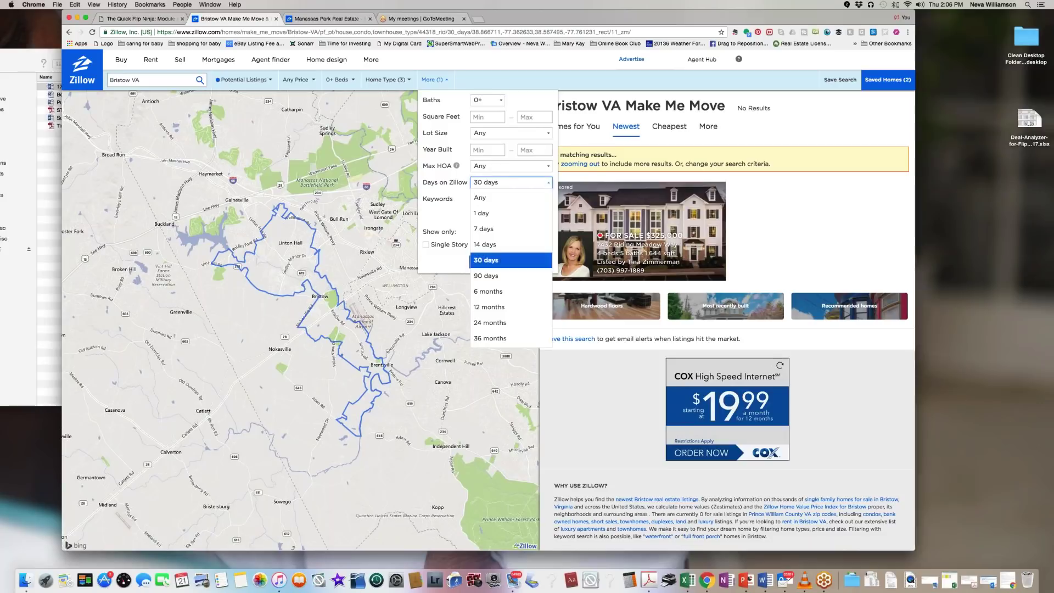
pyautogui.click(489, 277)
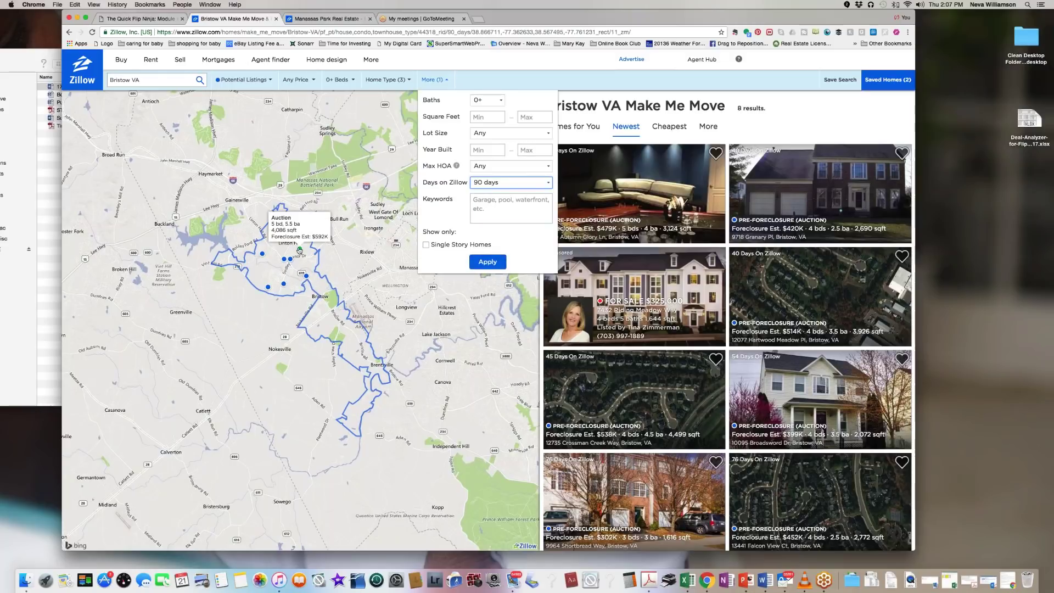
pyautogui.click(300, 249)
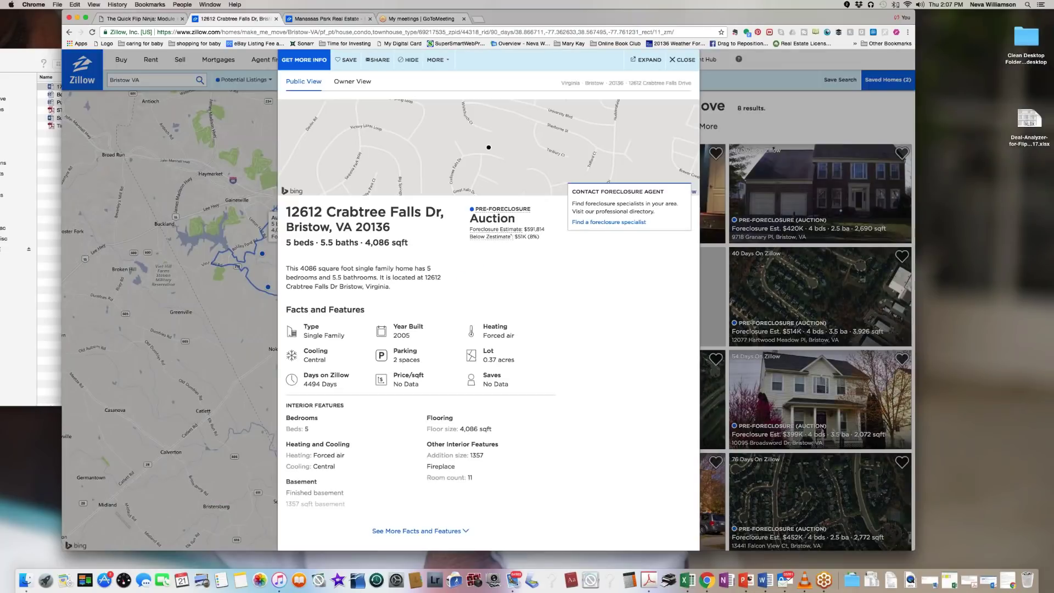
pyautogui.scroll(-6, 470, 268)
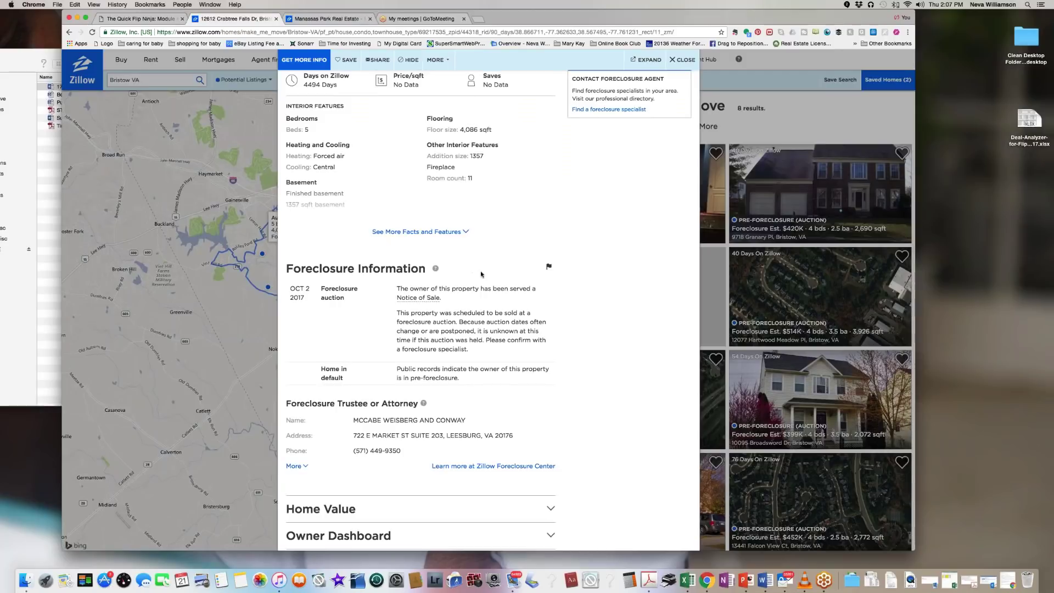
pyautogui.scroll(-2, 417, 308)
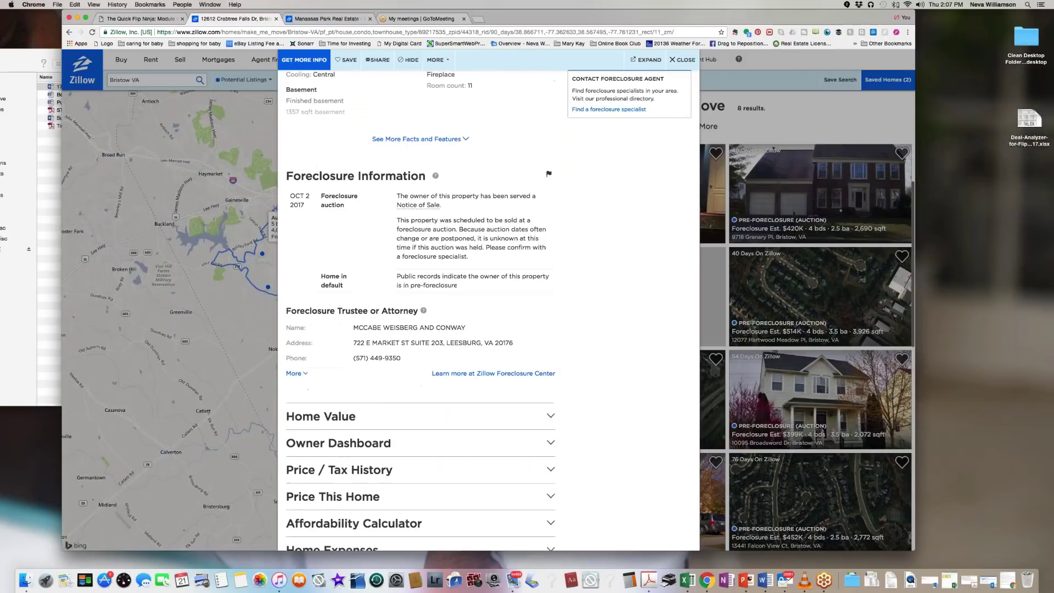
pyautogui.scroll(8, 417, 307)
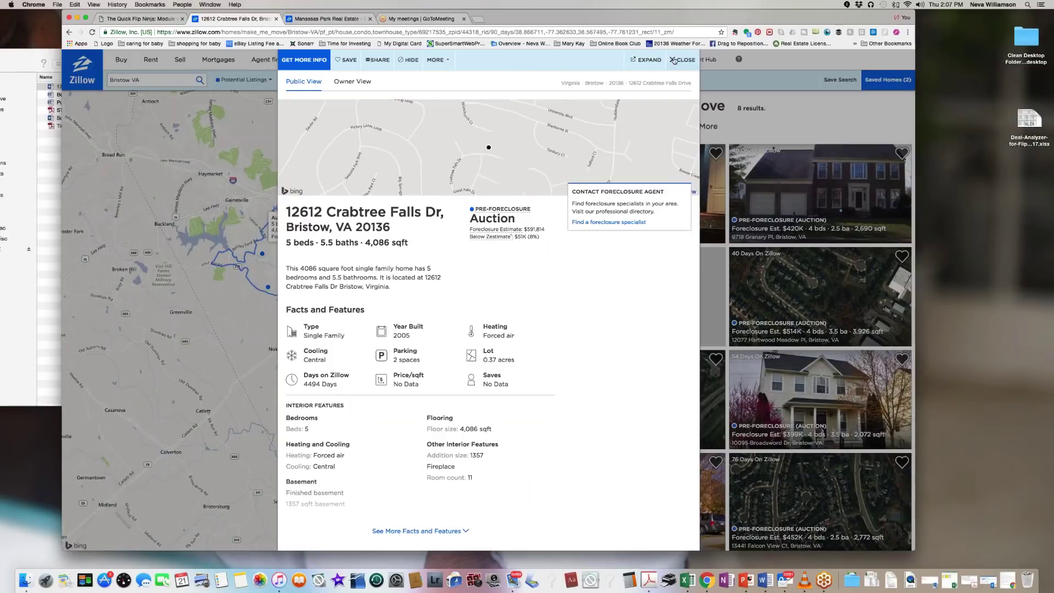
pyautogui.click(681, 60)
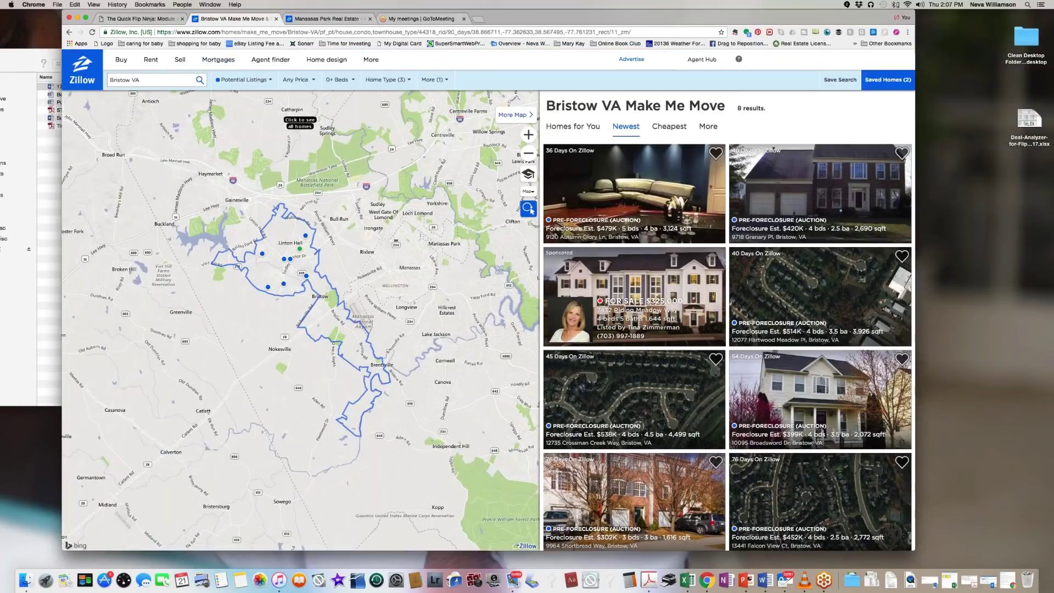
# Step: Search for 'woodbridge, va' and review the Potential Listings types
pyautogui.click(142, 83)
pyautogui.click(142, 83)
pyautogui.write('woodb')
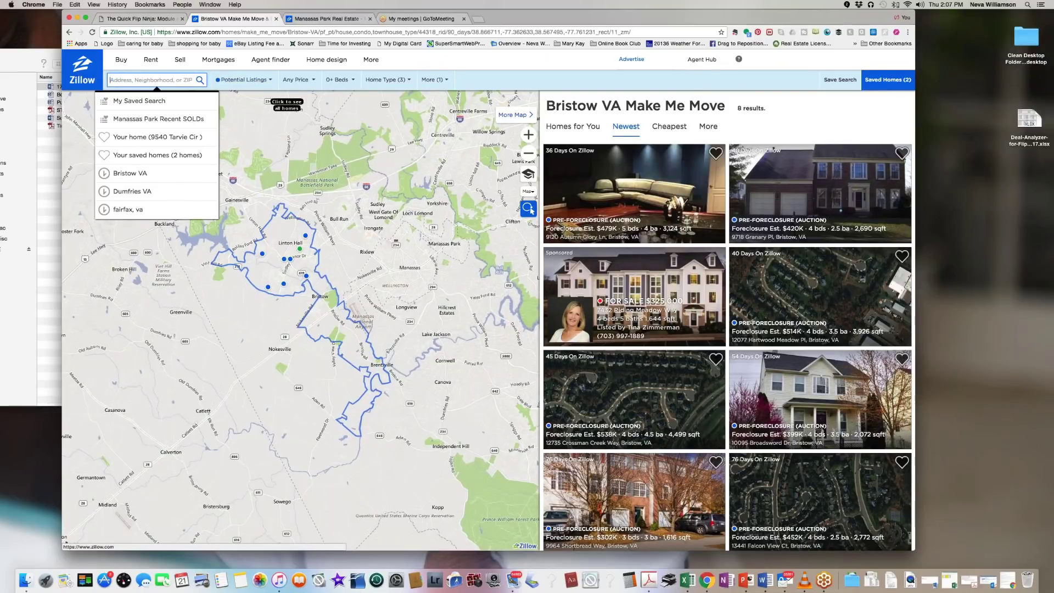
pyautogui.write('ridge, va')
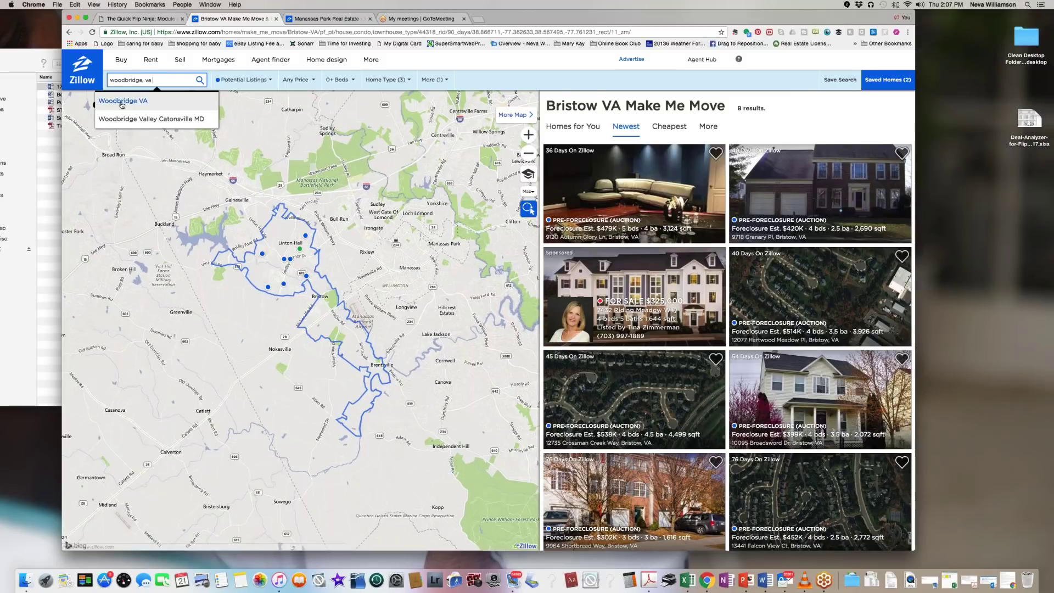
pyautogui.press('Return')
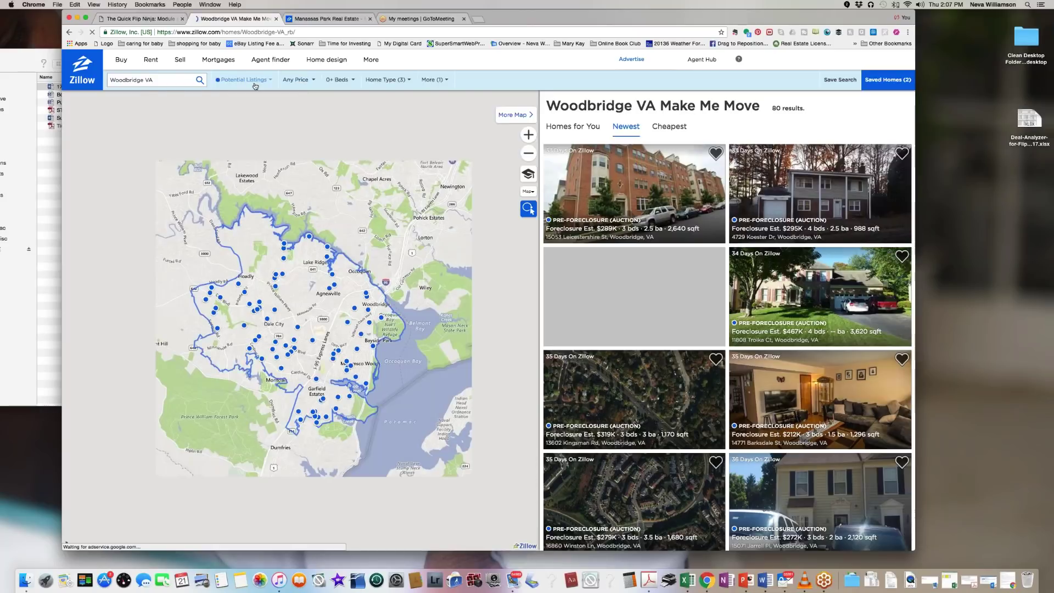
pyautogui.click(248, 80)
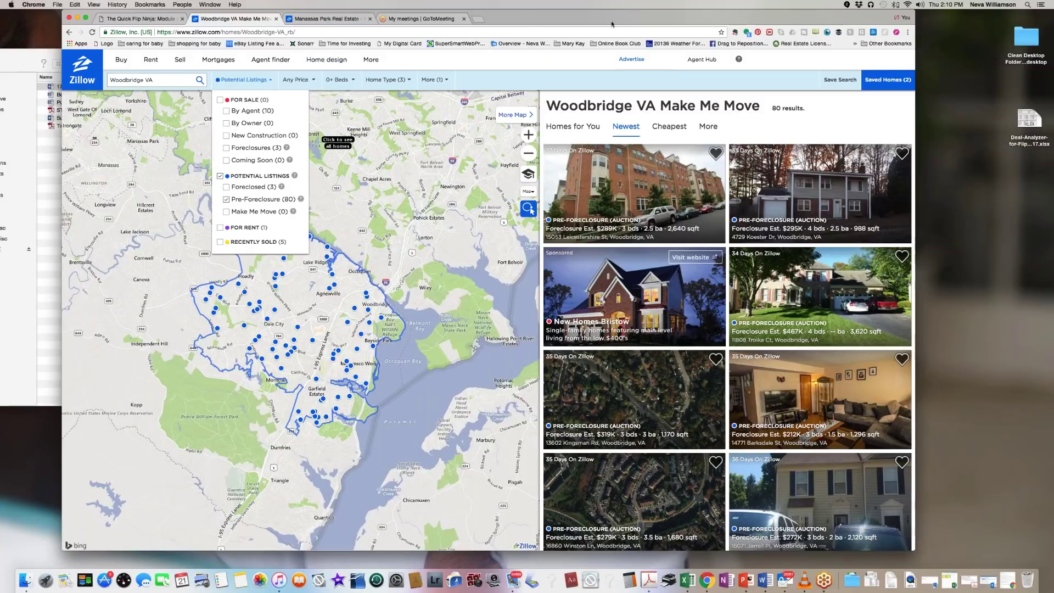
pyautogui.moveTo(612, 19); pyautogui.dragTo(608, 20)
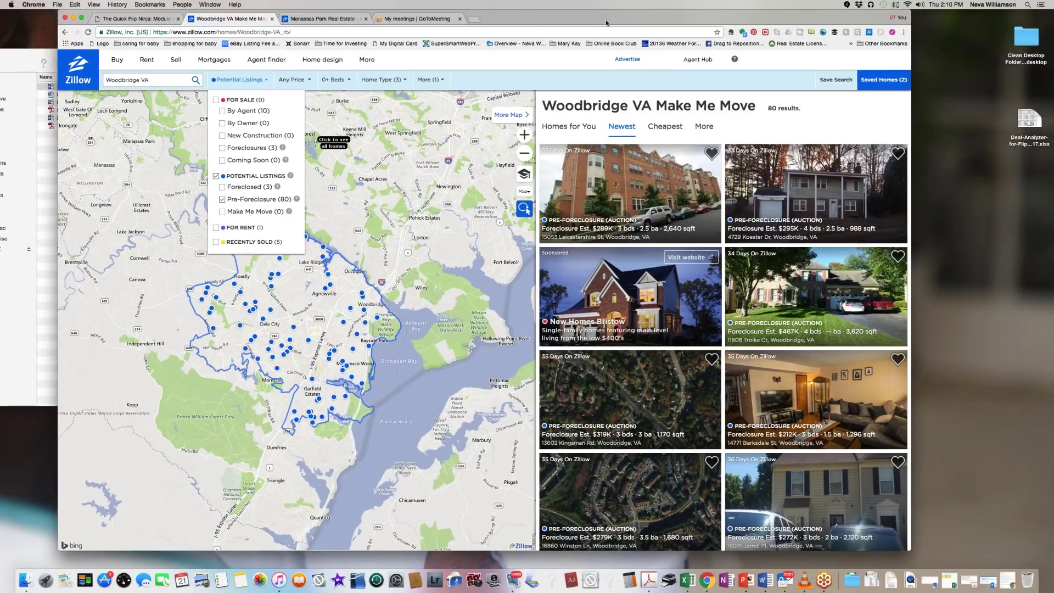
pyautogui.moveTo(531, 18); pyautogui.dragTo(537, 18)
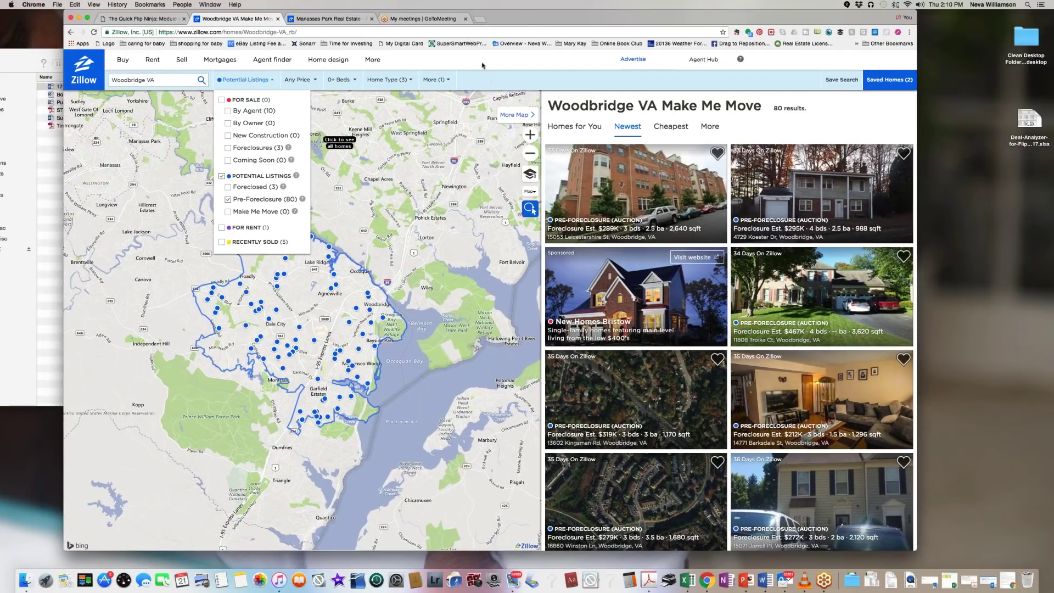